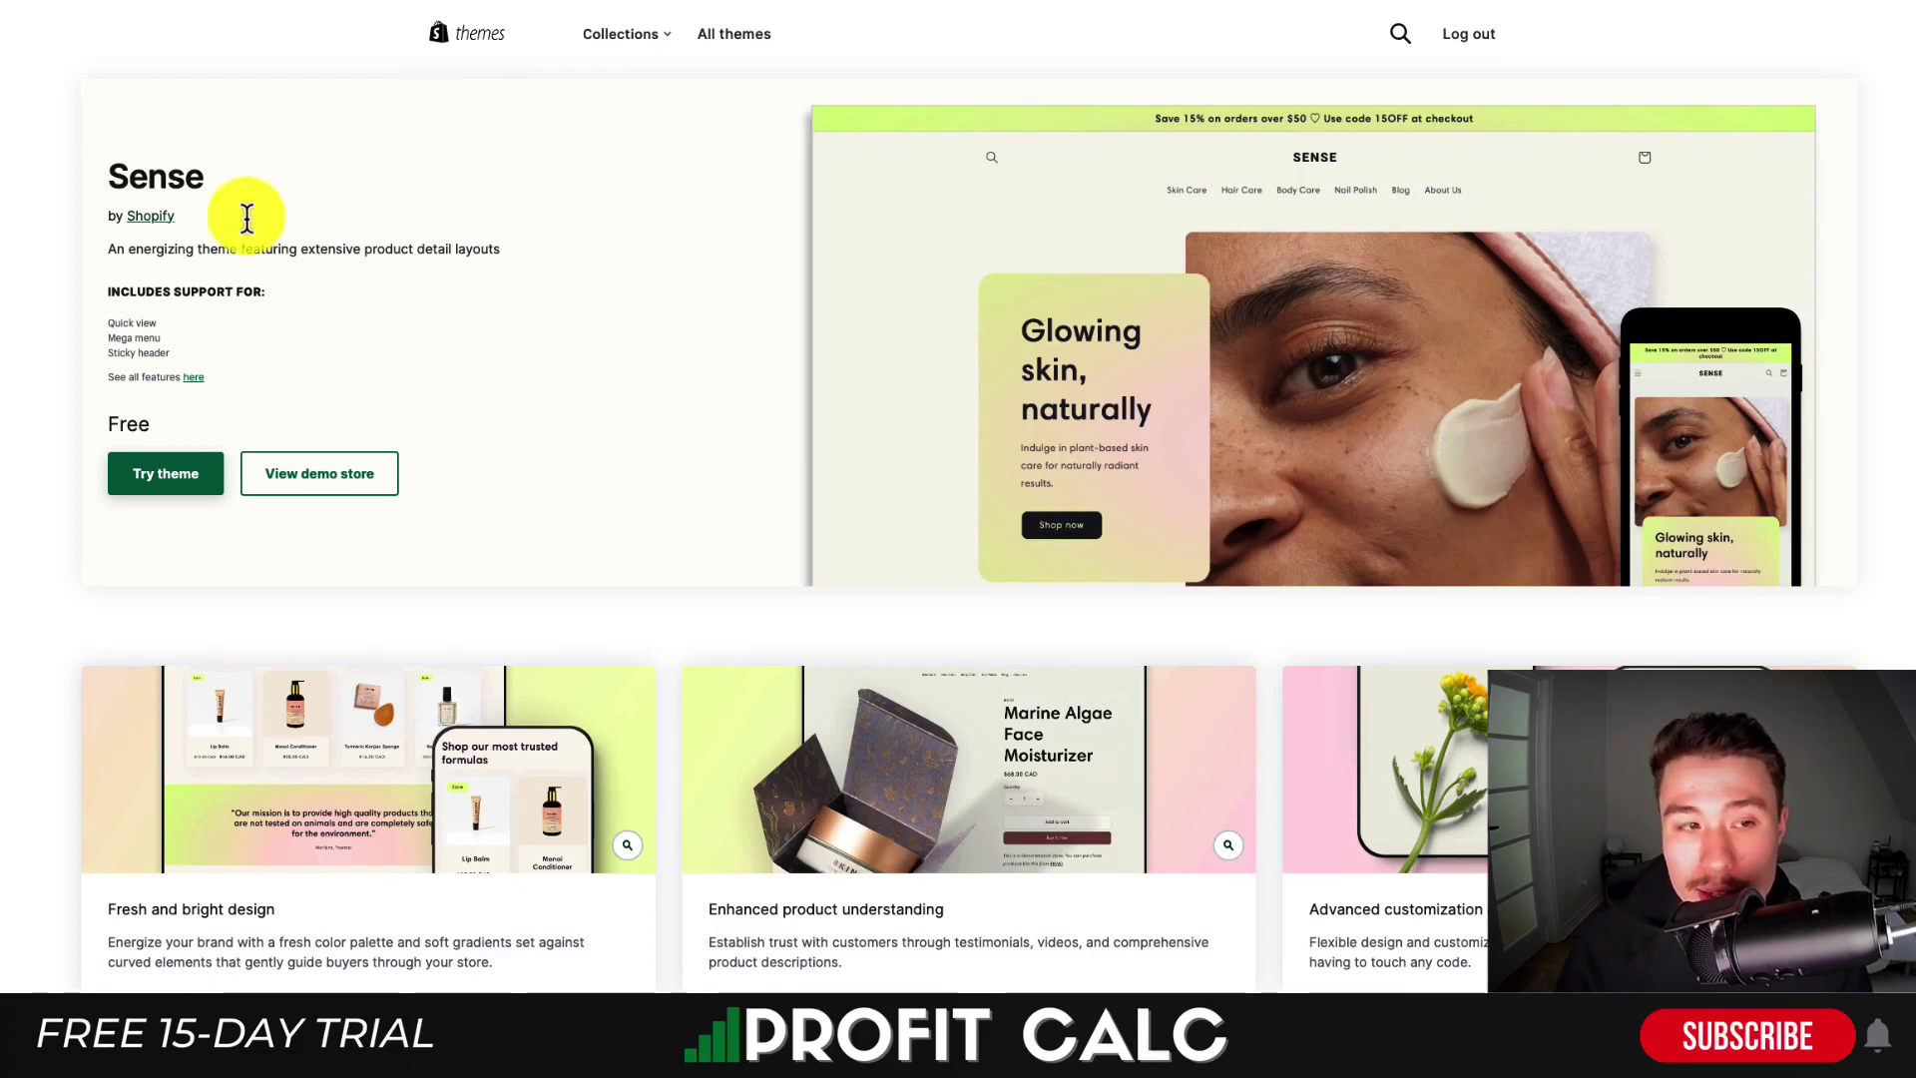
{"action": "left_click_drag", "start_coordinate": [142, 248], "coordinate": [515, 254]}
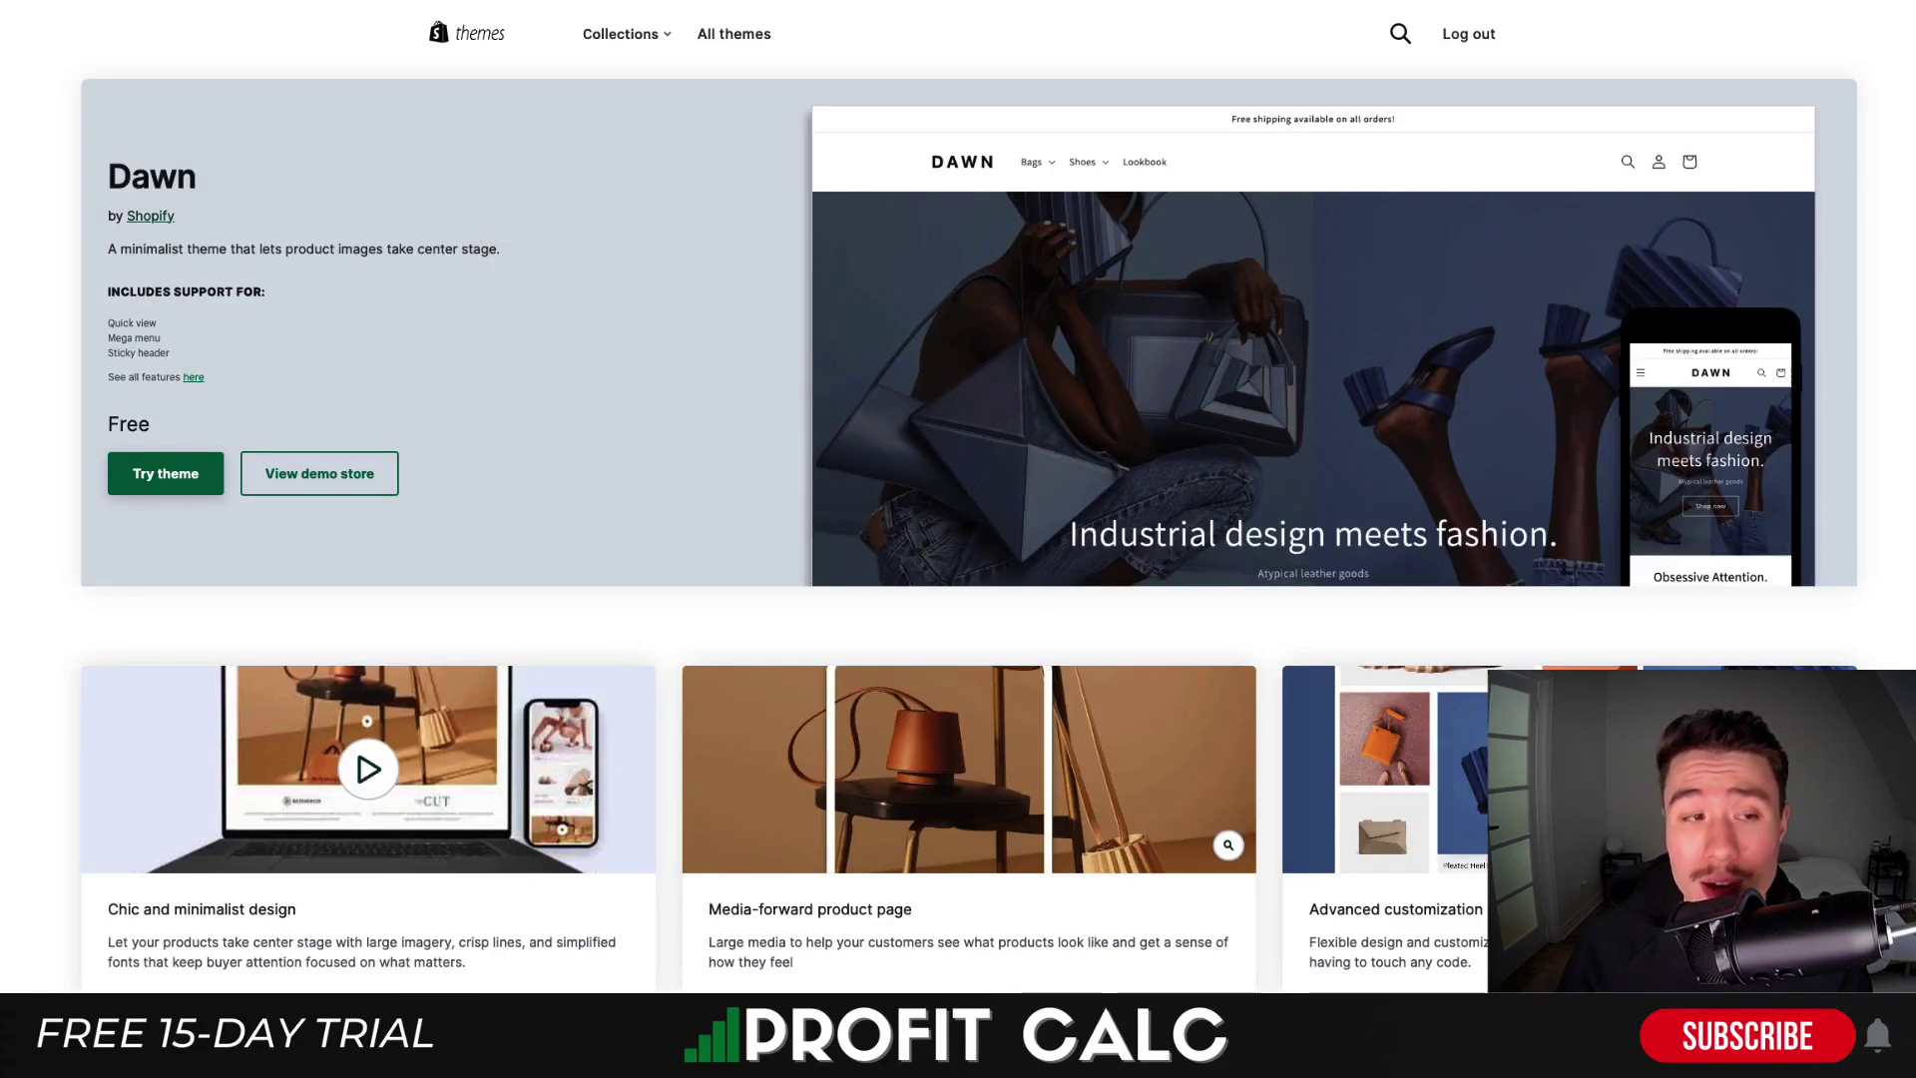
{"action": "left_click_drag", "start_coordinate": [201, 246], "coordinate": [496, 245]}
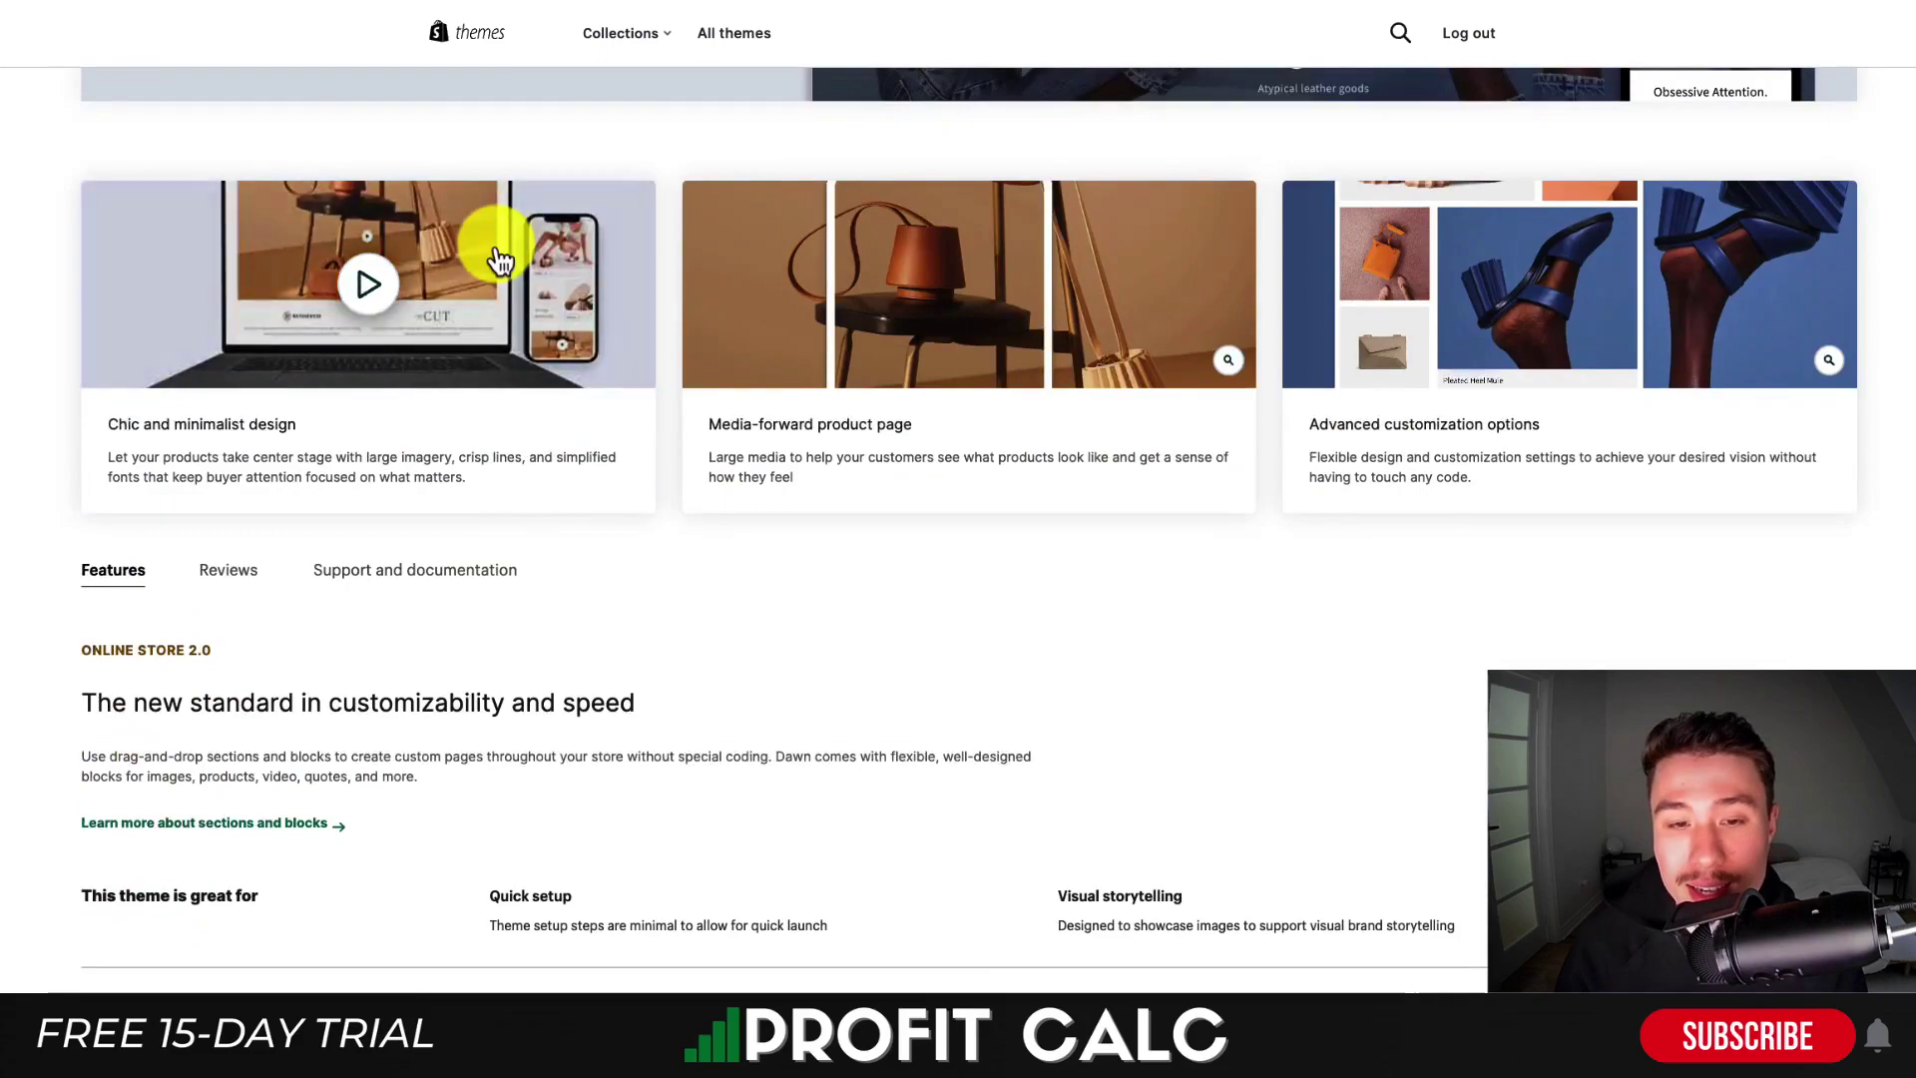
{"action": "scroll", "coordinate": [483, 257], "scroll_direction": "down", "scroll_amount": 6}
{"action": "left_click_drag", "start_coordinate": [107, 280], "coordinate": [706, 292]}
{"action": "left_click_drag", "start_coordinate": [1044, 278], "coordinate": [1186, 283]}
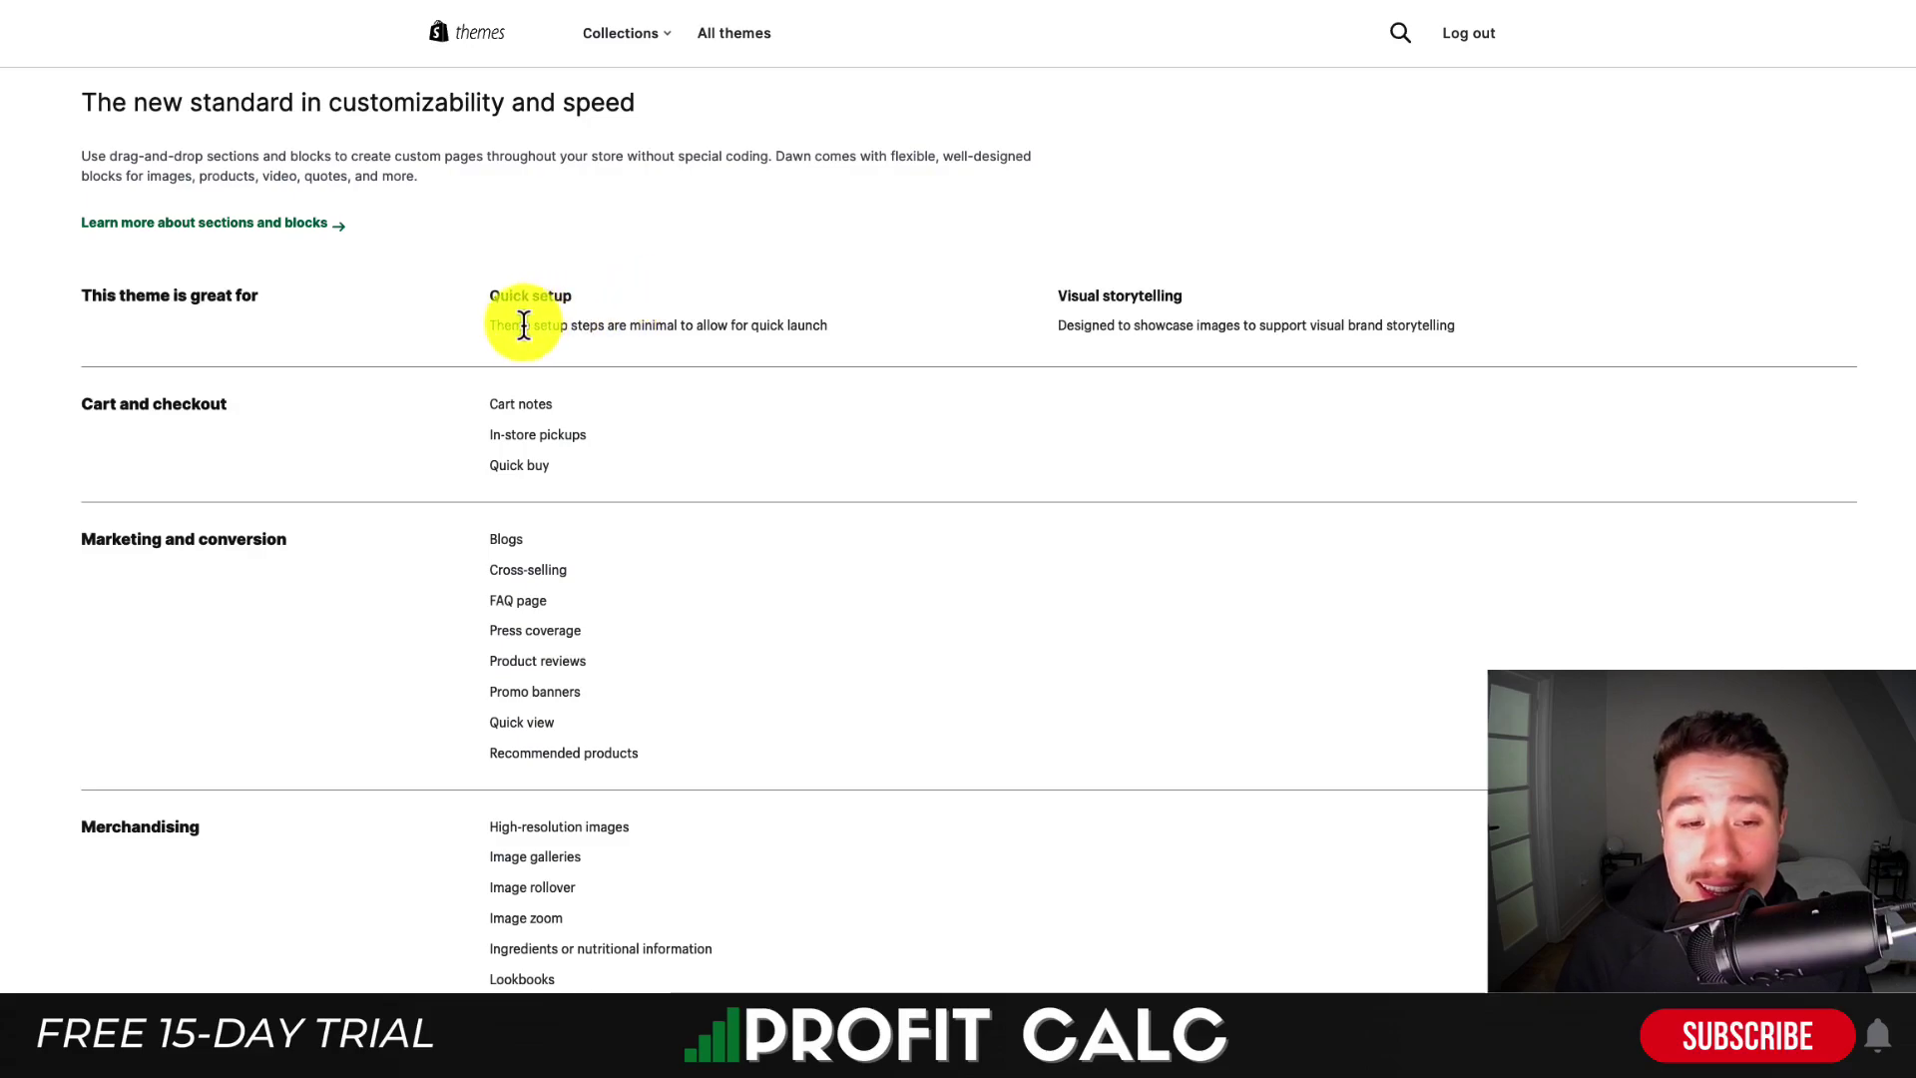
{"action": "left_click_drag", "start_coordinate": [522, 324], "coordinate": [709, 327]}
{"action": "left_click_drag", "start_coordinate": [1053, 290], "coordinate": [1484, 320]}
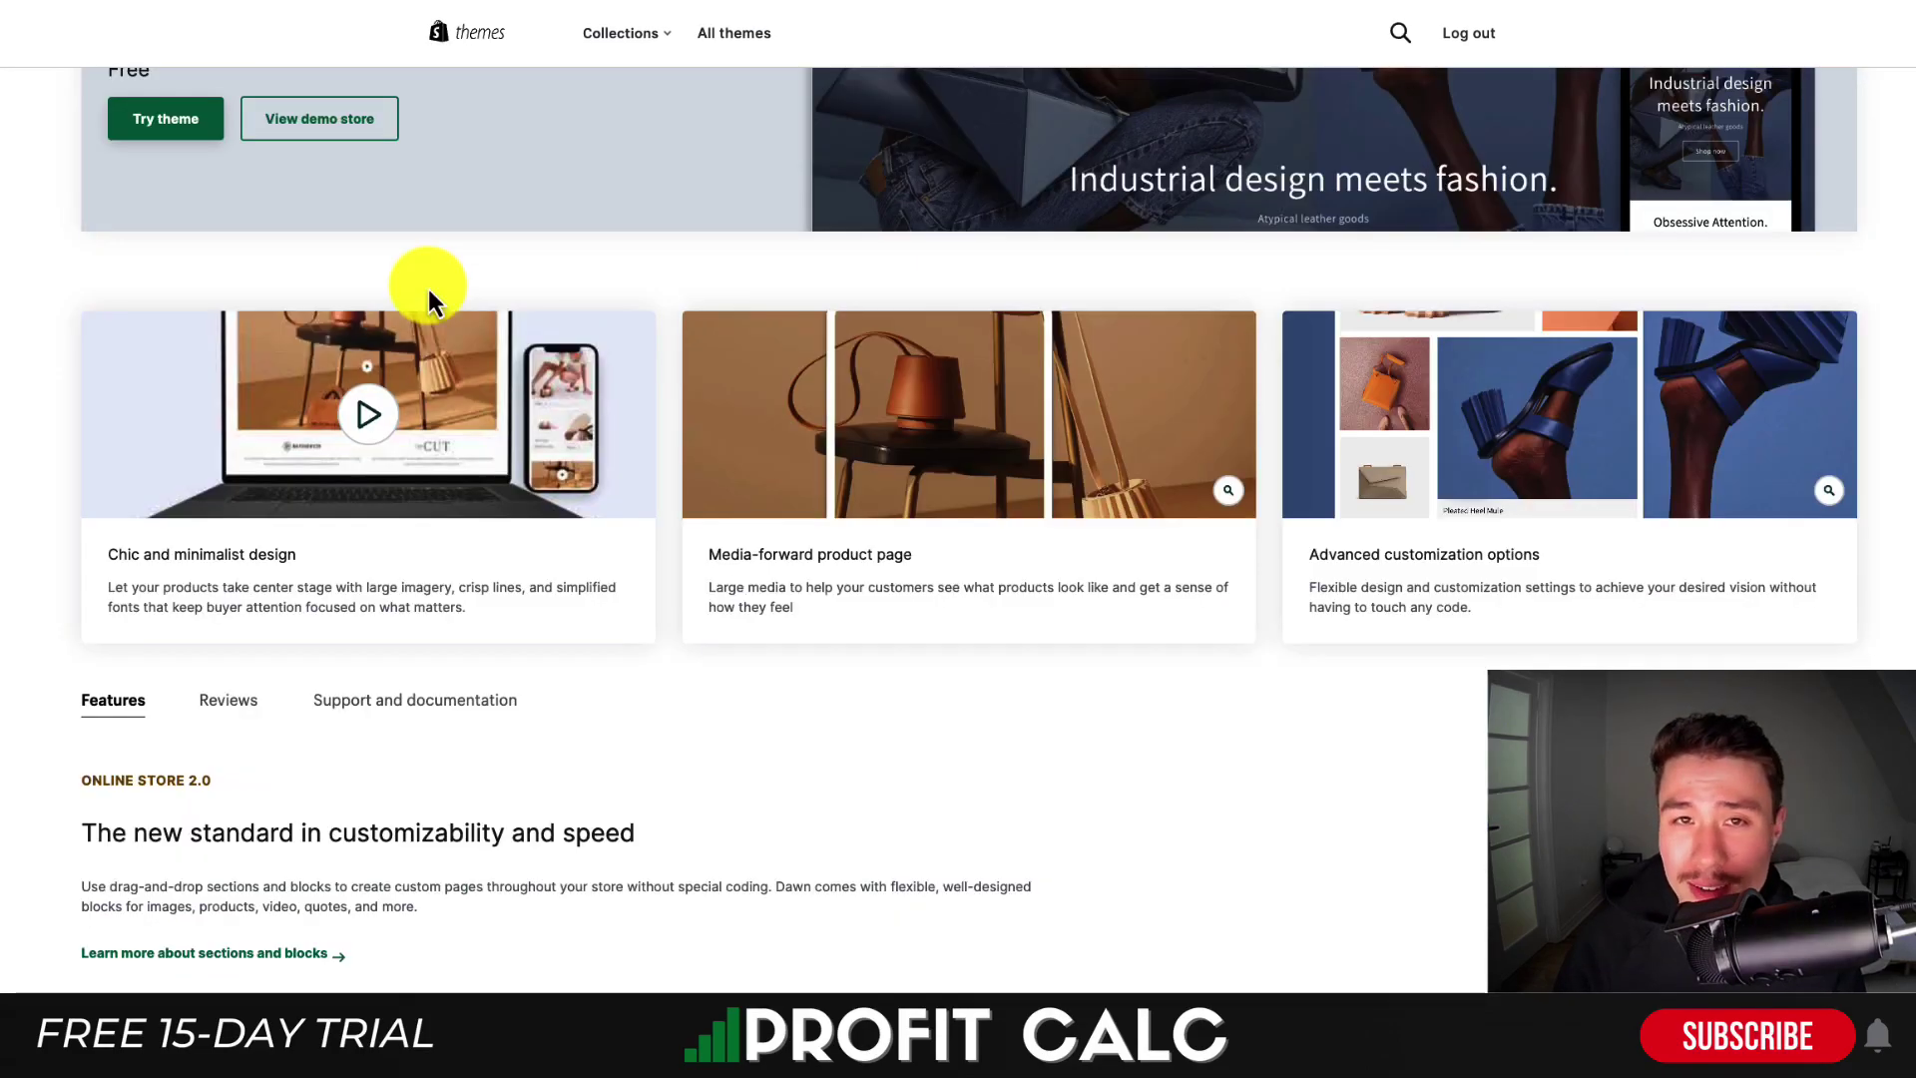
{"action": "left_click", "coordinate": [321, 118]}
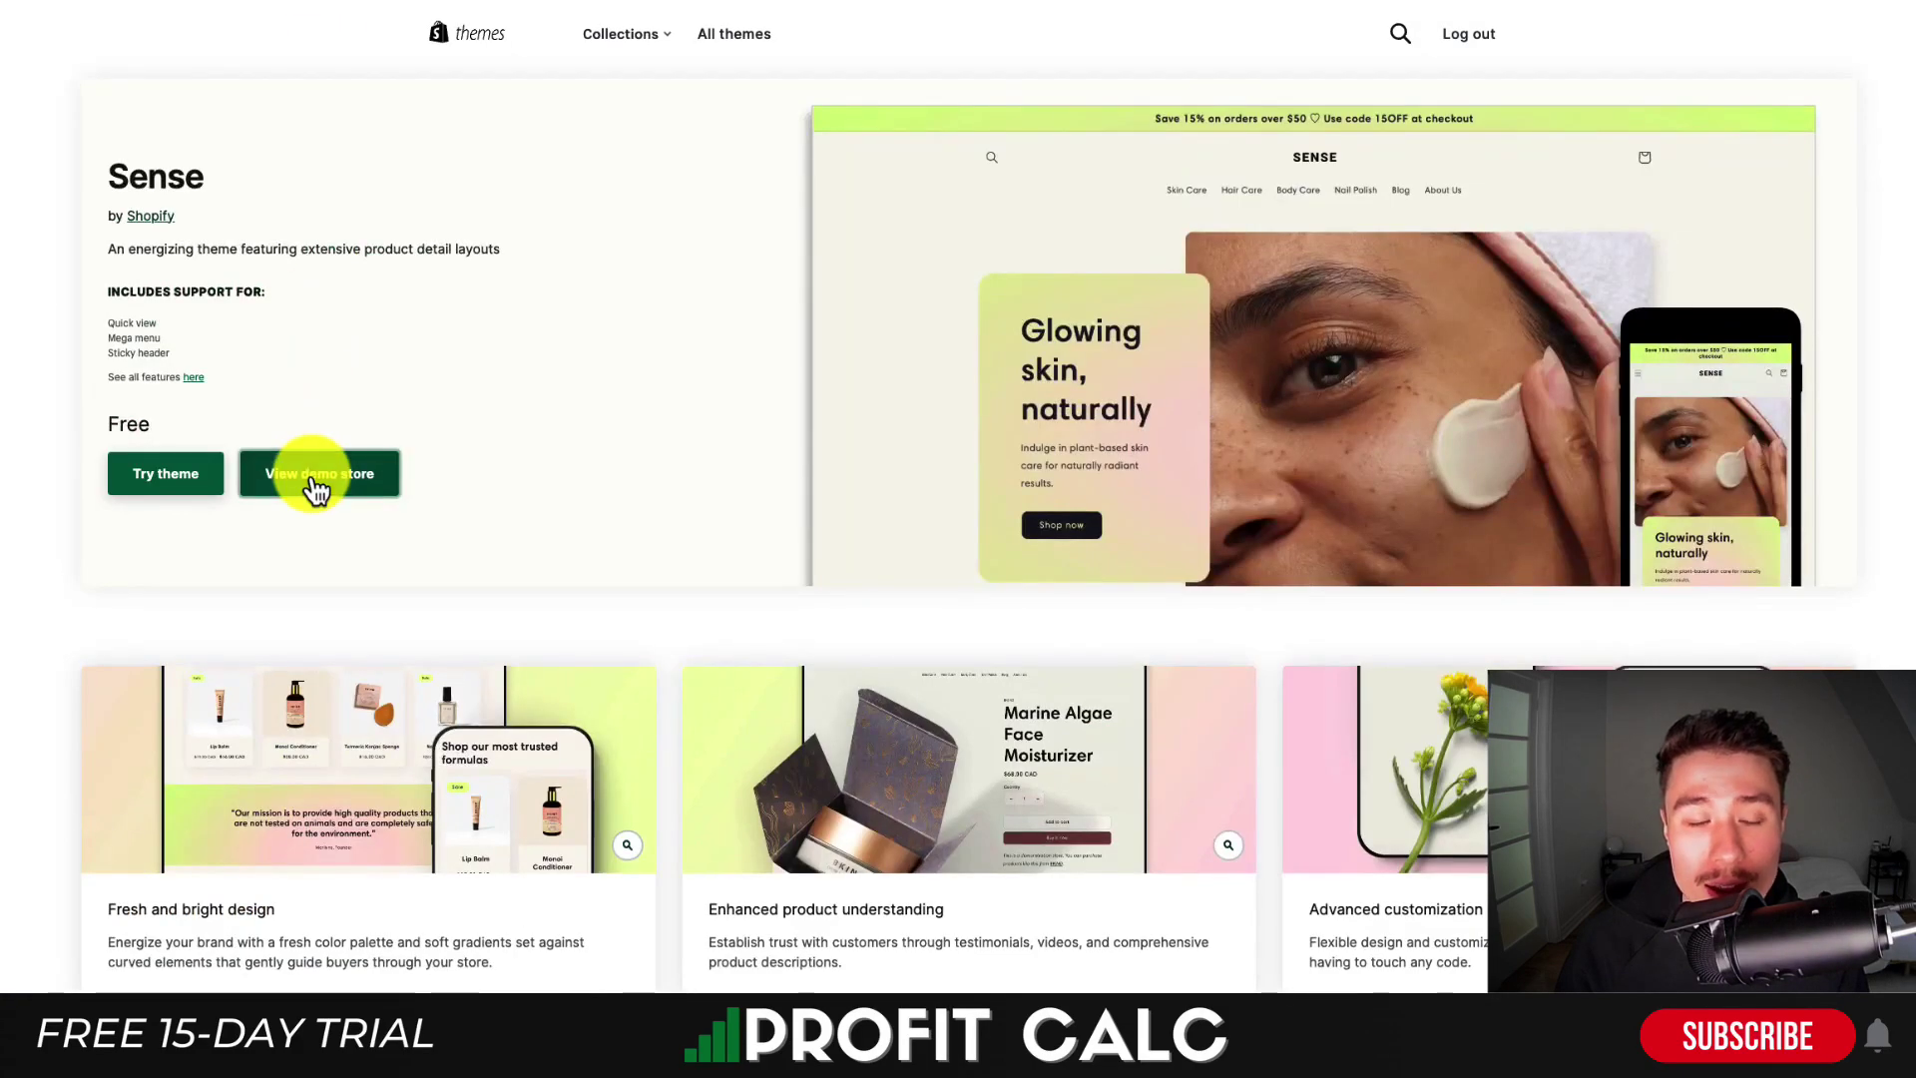
Open the Sense demo store preview and scroll through the demo
{"action": "left_click", "coordinate": [314, 477]}
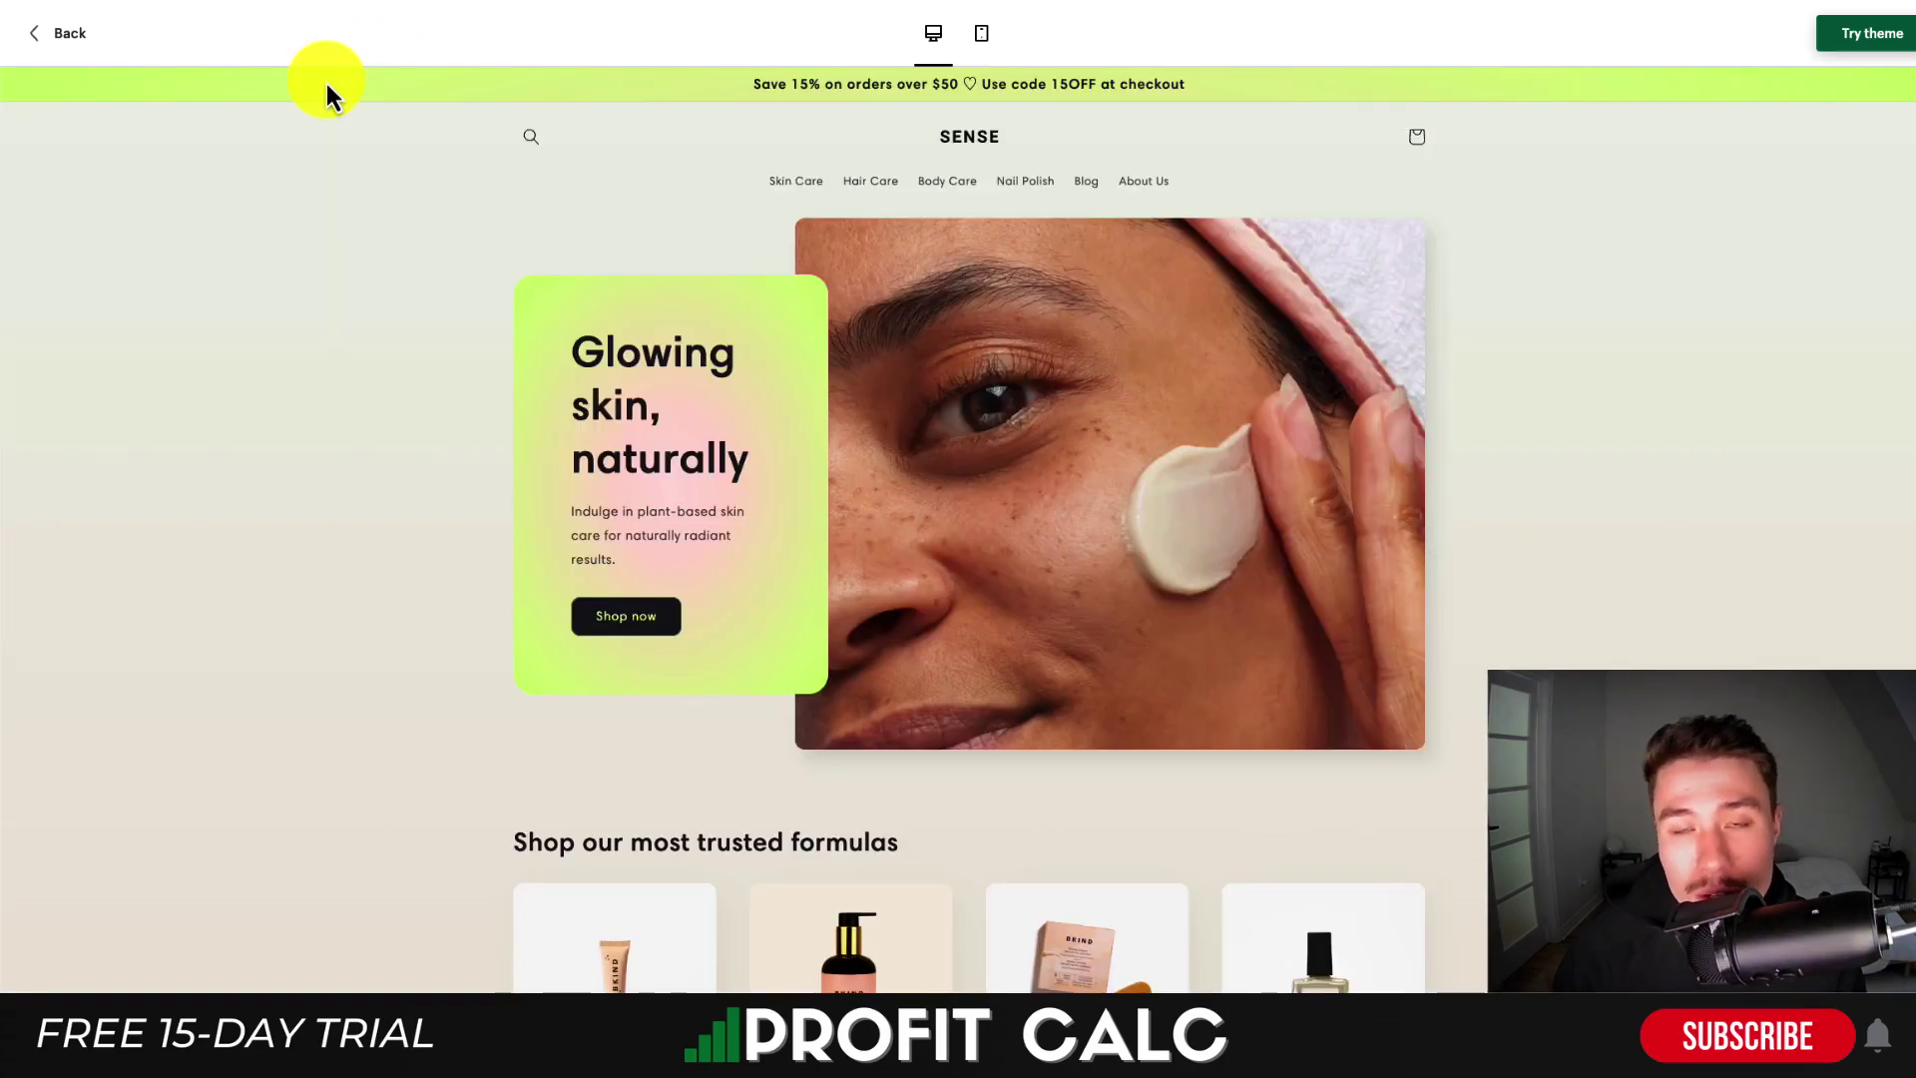
{"action": "scroll", "coordinate": [326, 80], "scroll_direction": "down", "scroll_amount": 12}
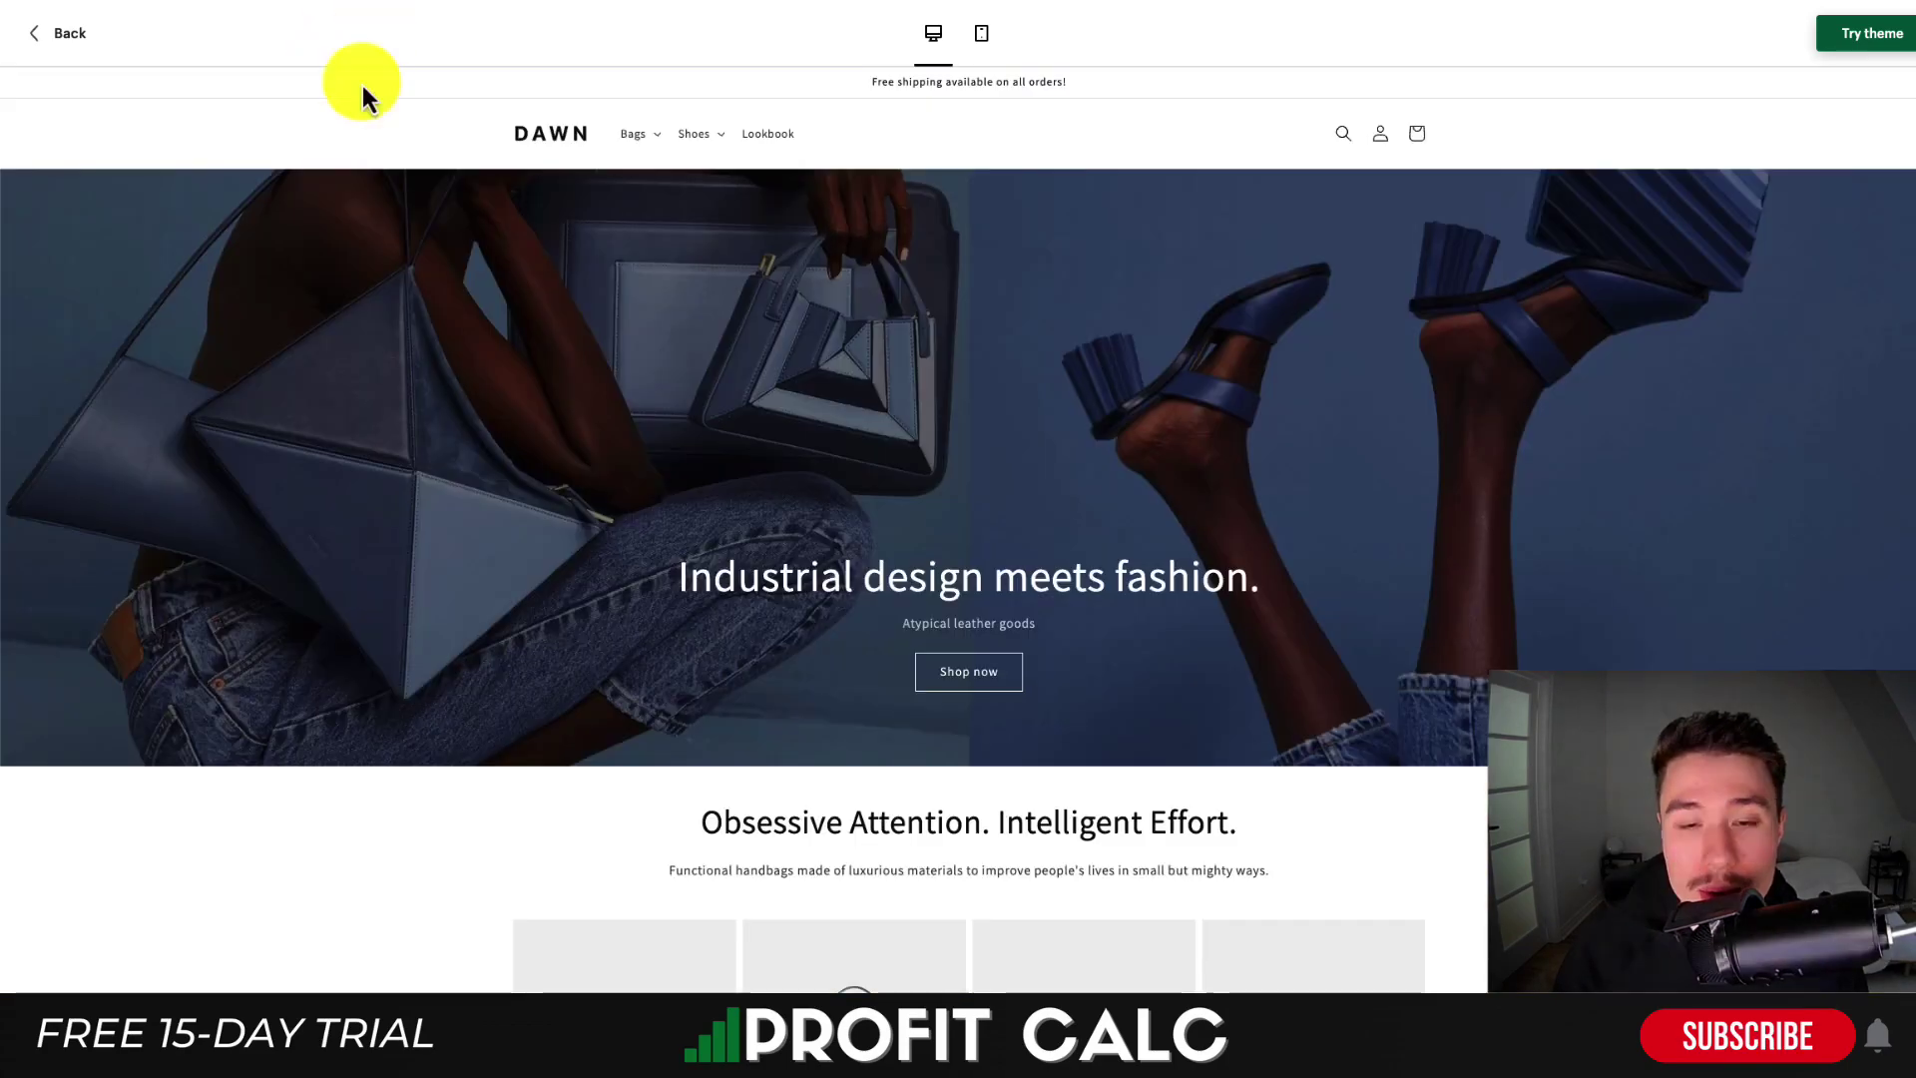
{"action": "scroll", "coordinate": [328, 290], "scroll_direction": "down", "scroll_amount": 10}
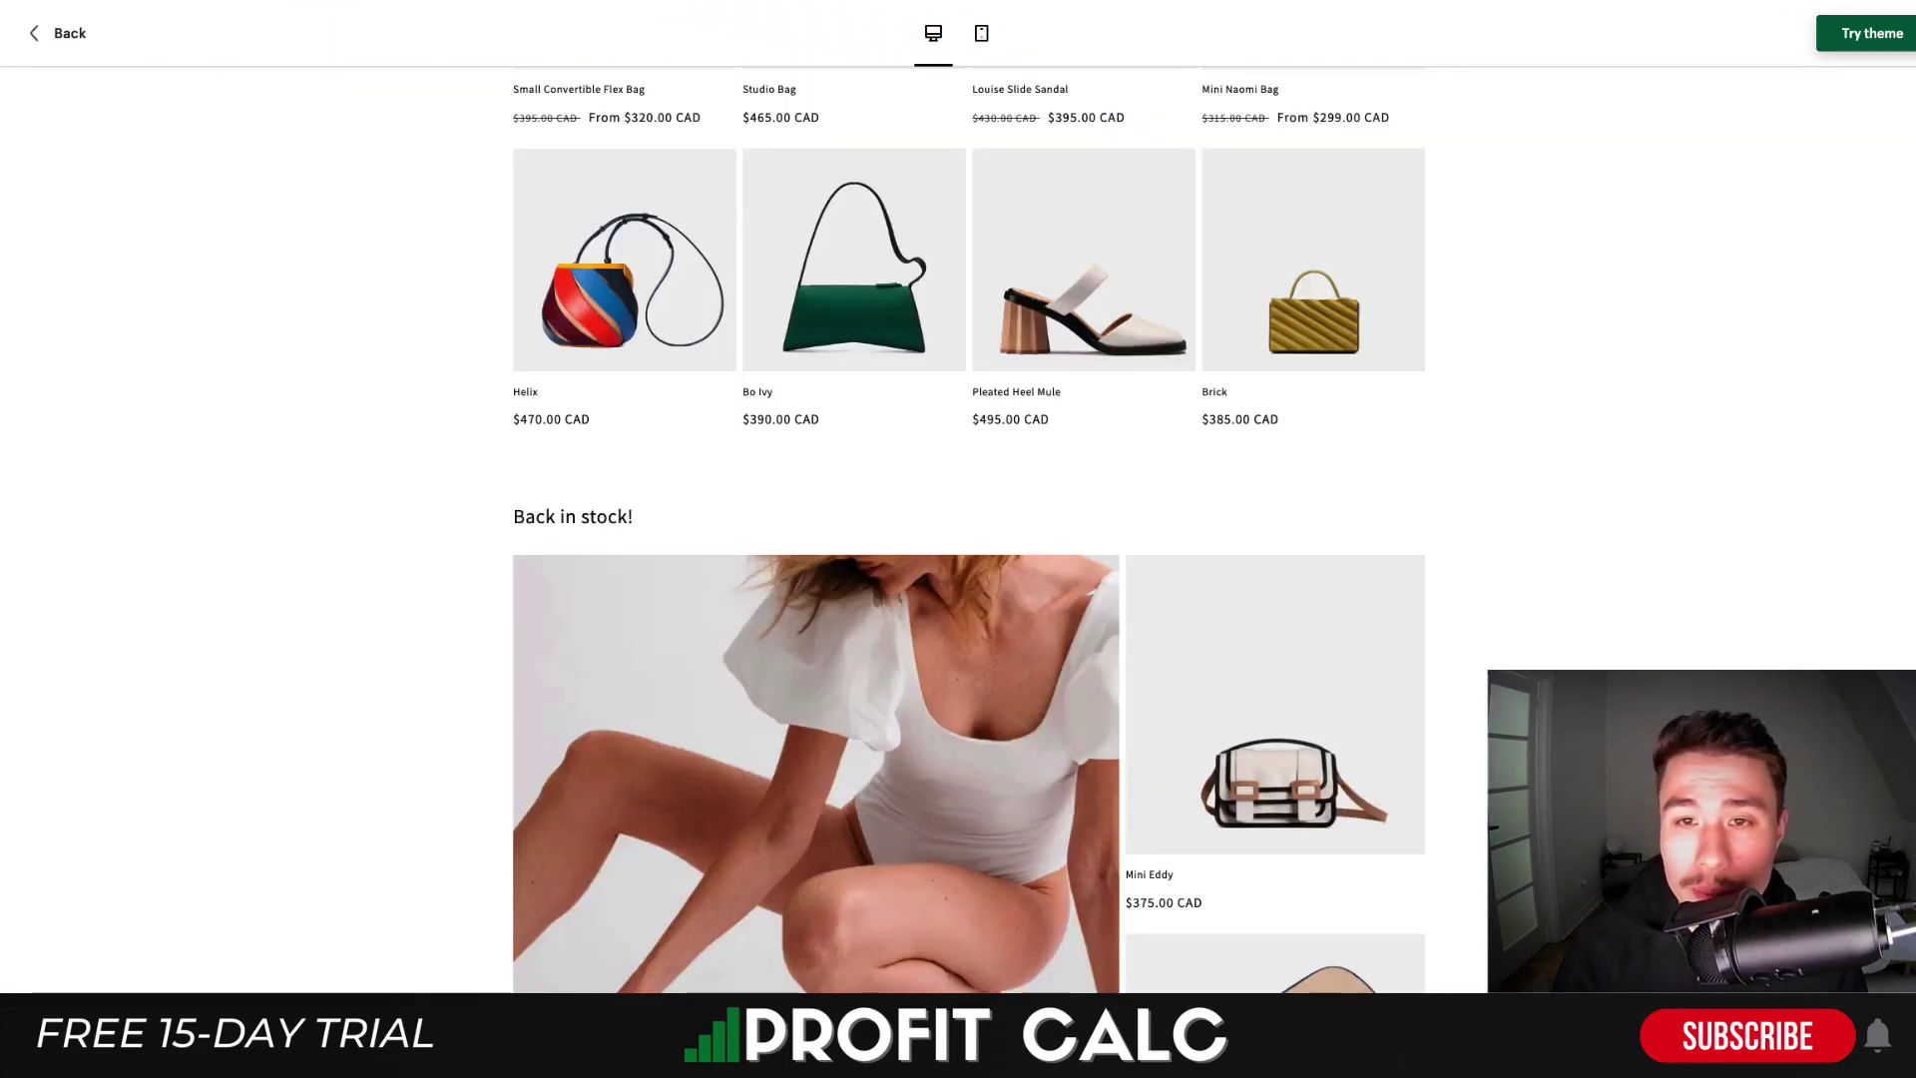
Preview the demo in mobile layout, open Mini Naomi Bag, then return to desktop layout
{"action": "left_click", "coordinate": [982, 33]}
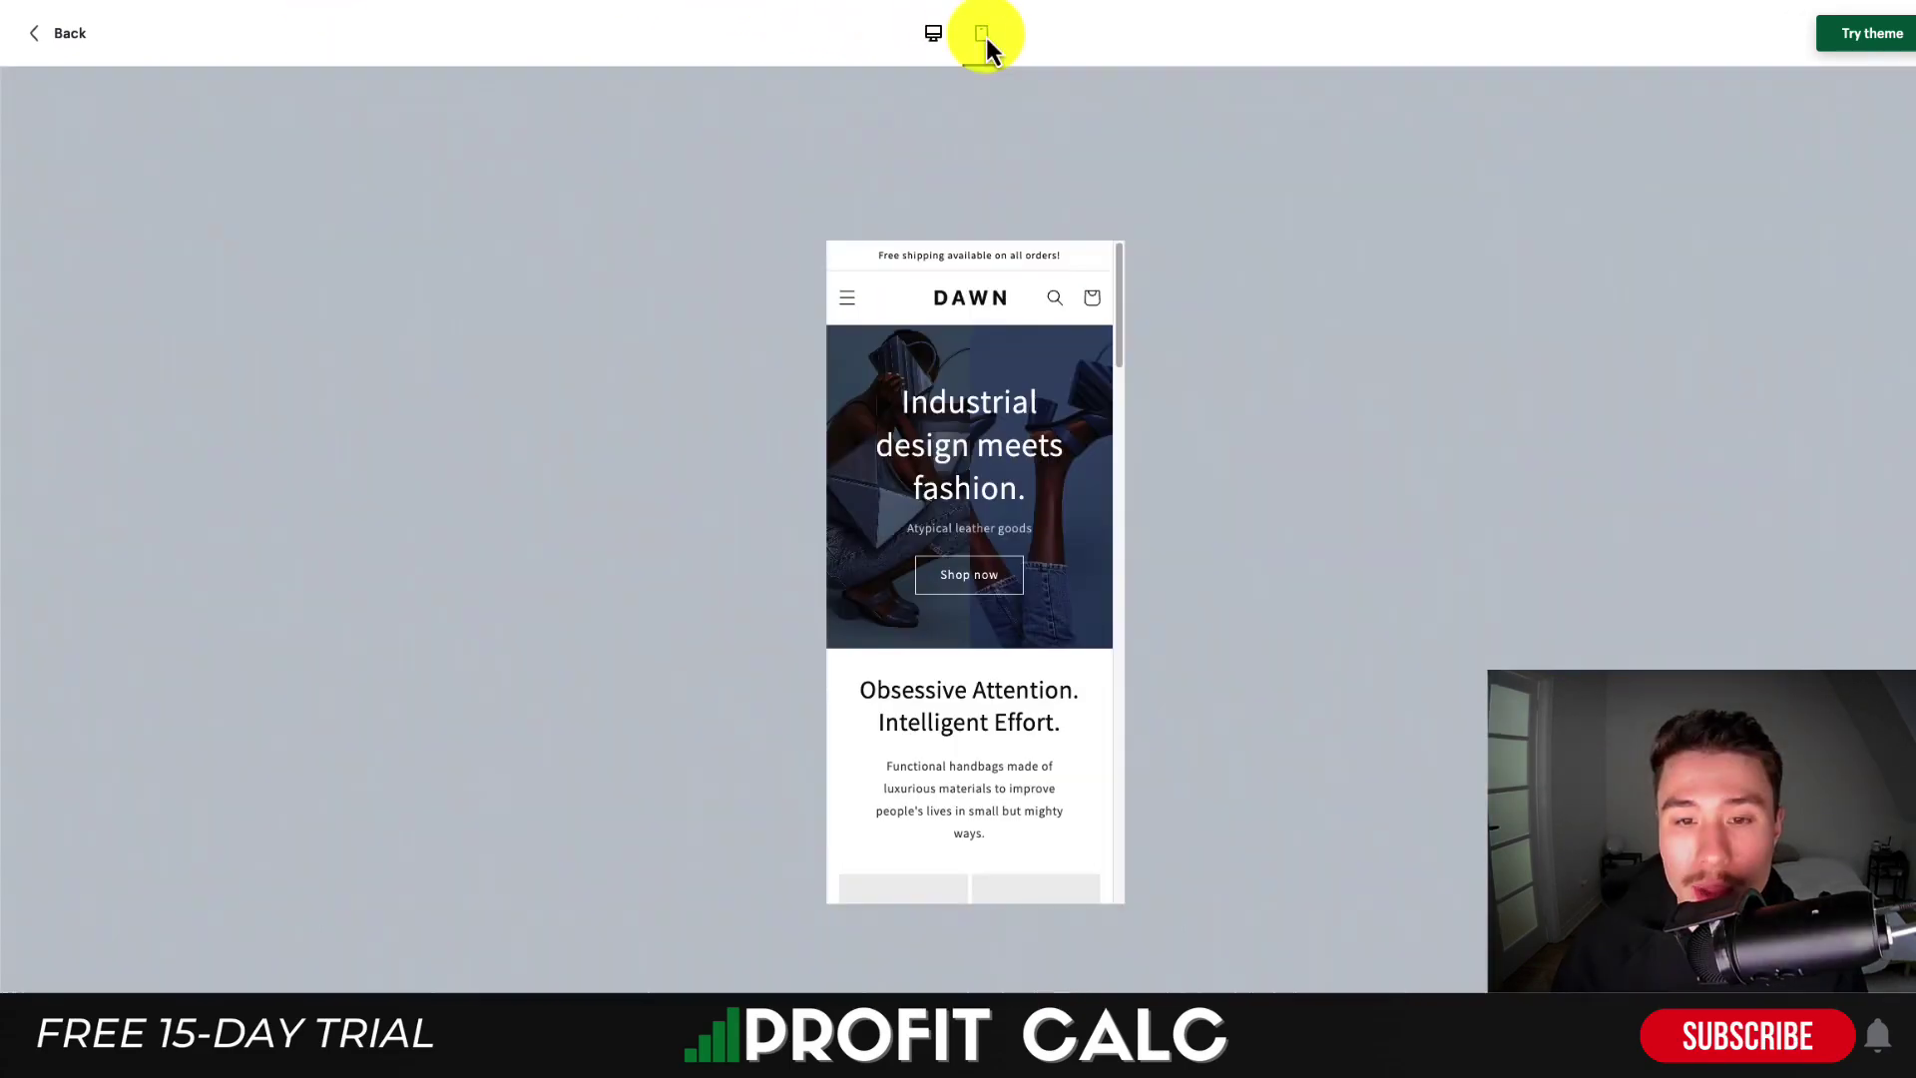
{"action": "scroll", "coordinate": [962, 290], "scroll_direction": "down", "scroll_amount": 3}
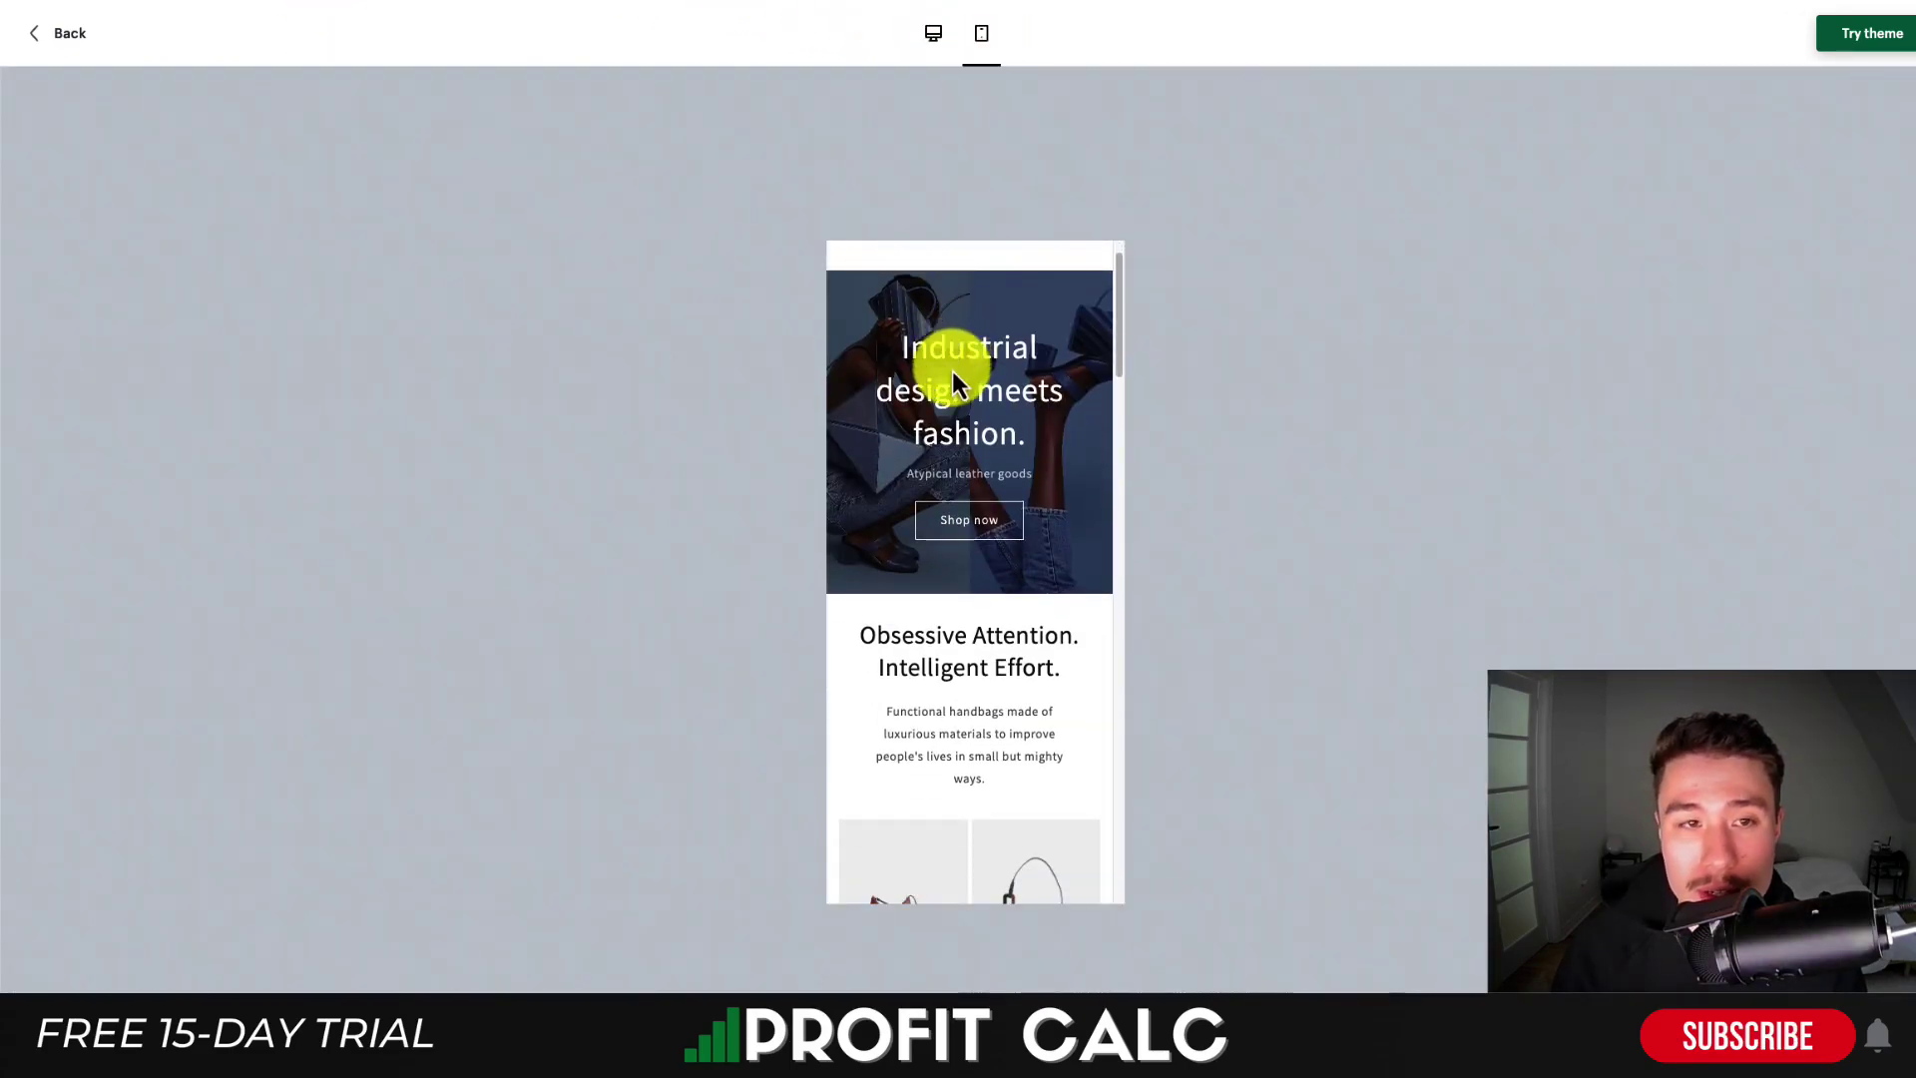
{"action": "scroll", "coordinate": [960, 380], "scroll_direction": "down", "scroll_amount": 5}
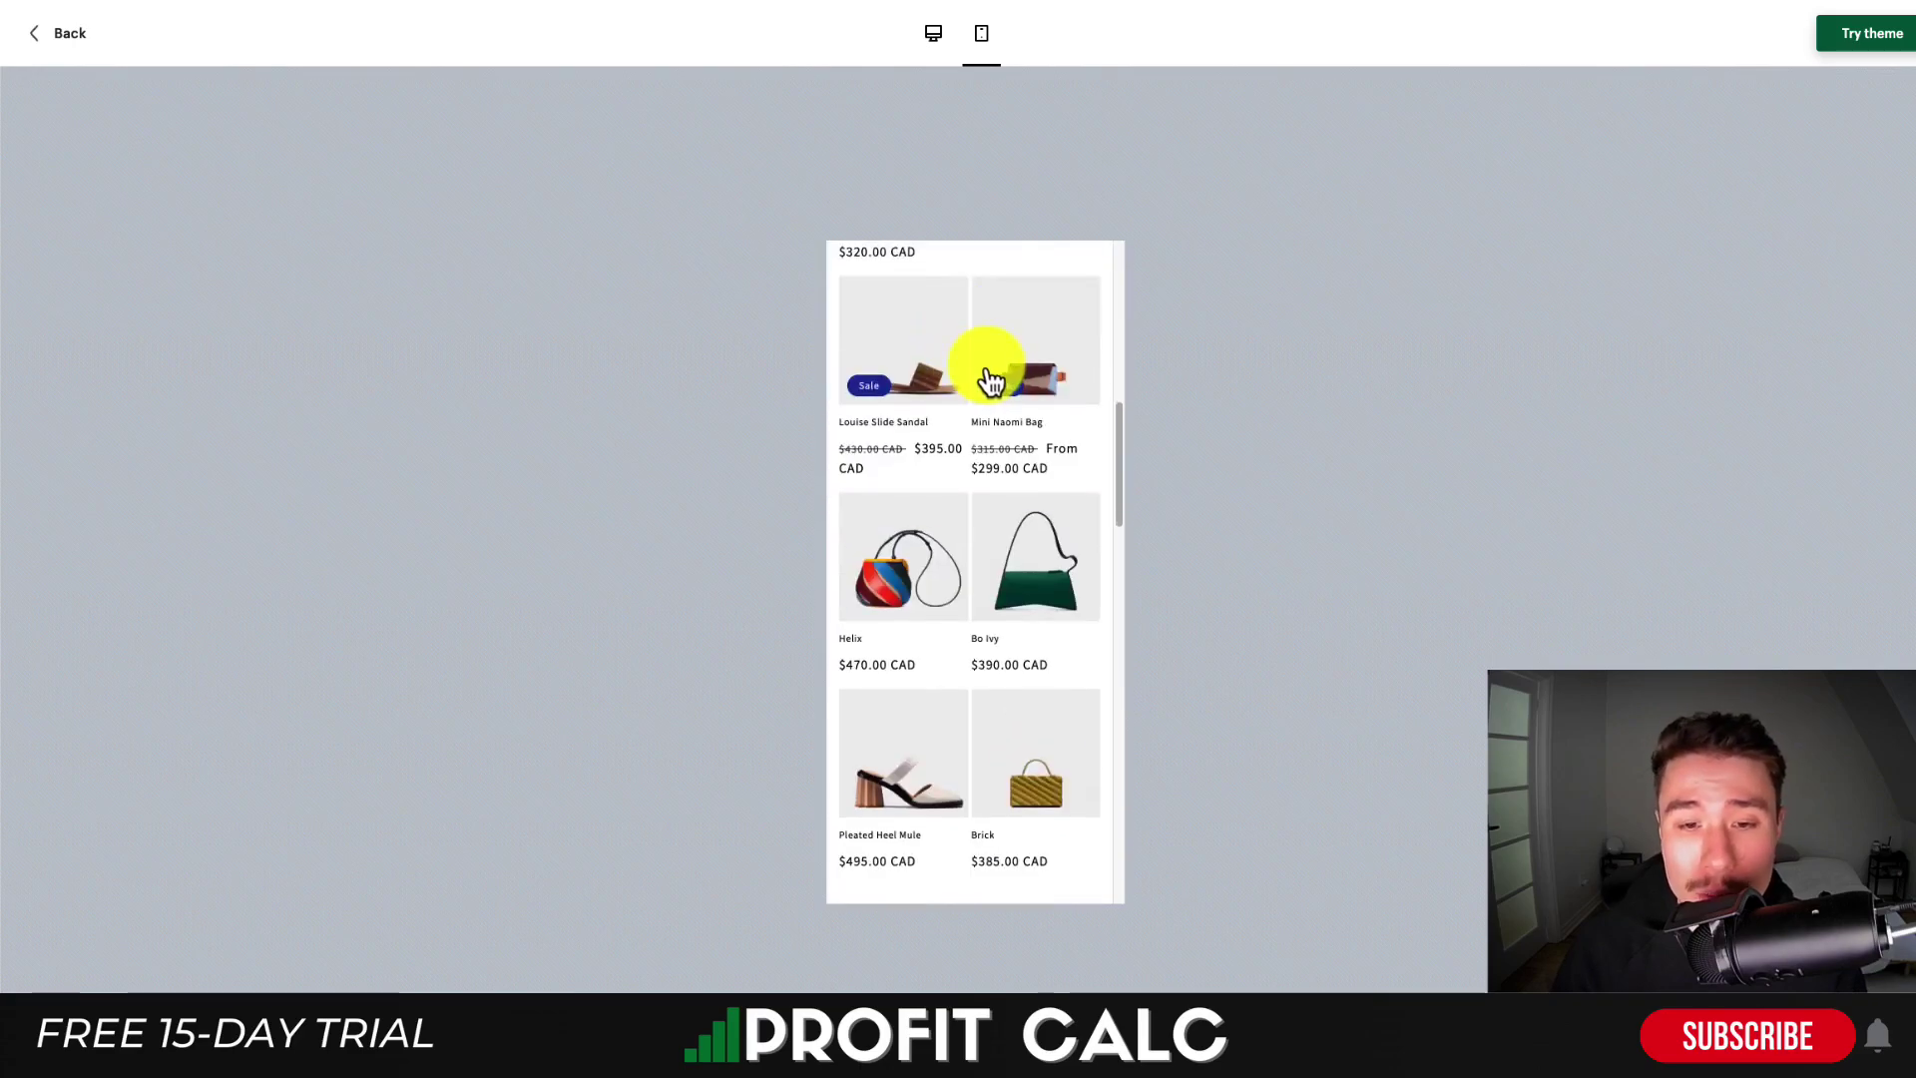
{"action": "left_click", "coordinate": [1011, 380]}
{"action": "scroll", "coordinate": [1005, 376], "scroll_direction": "down", "scroll_amount": 3}
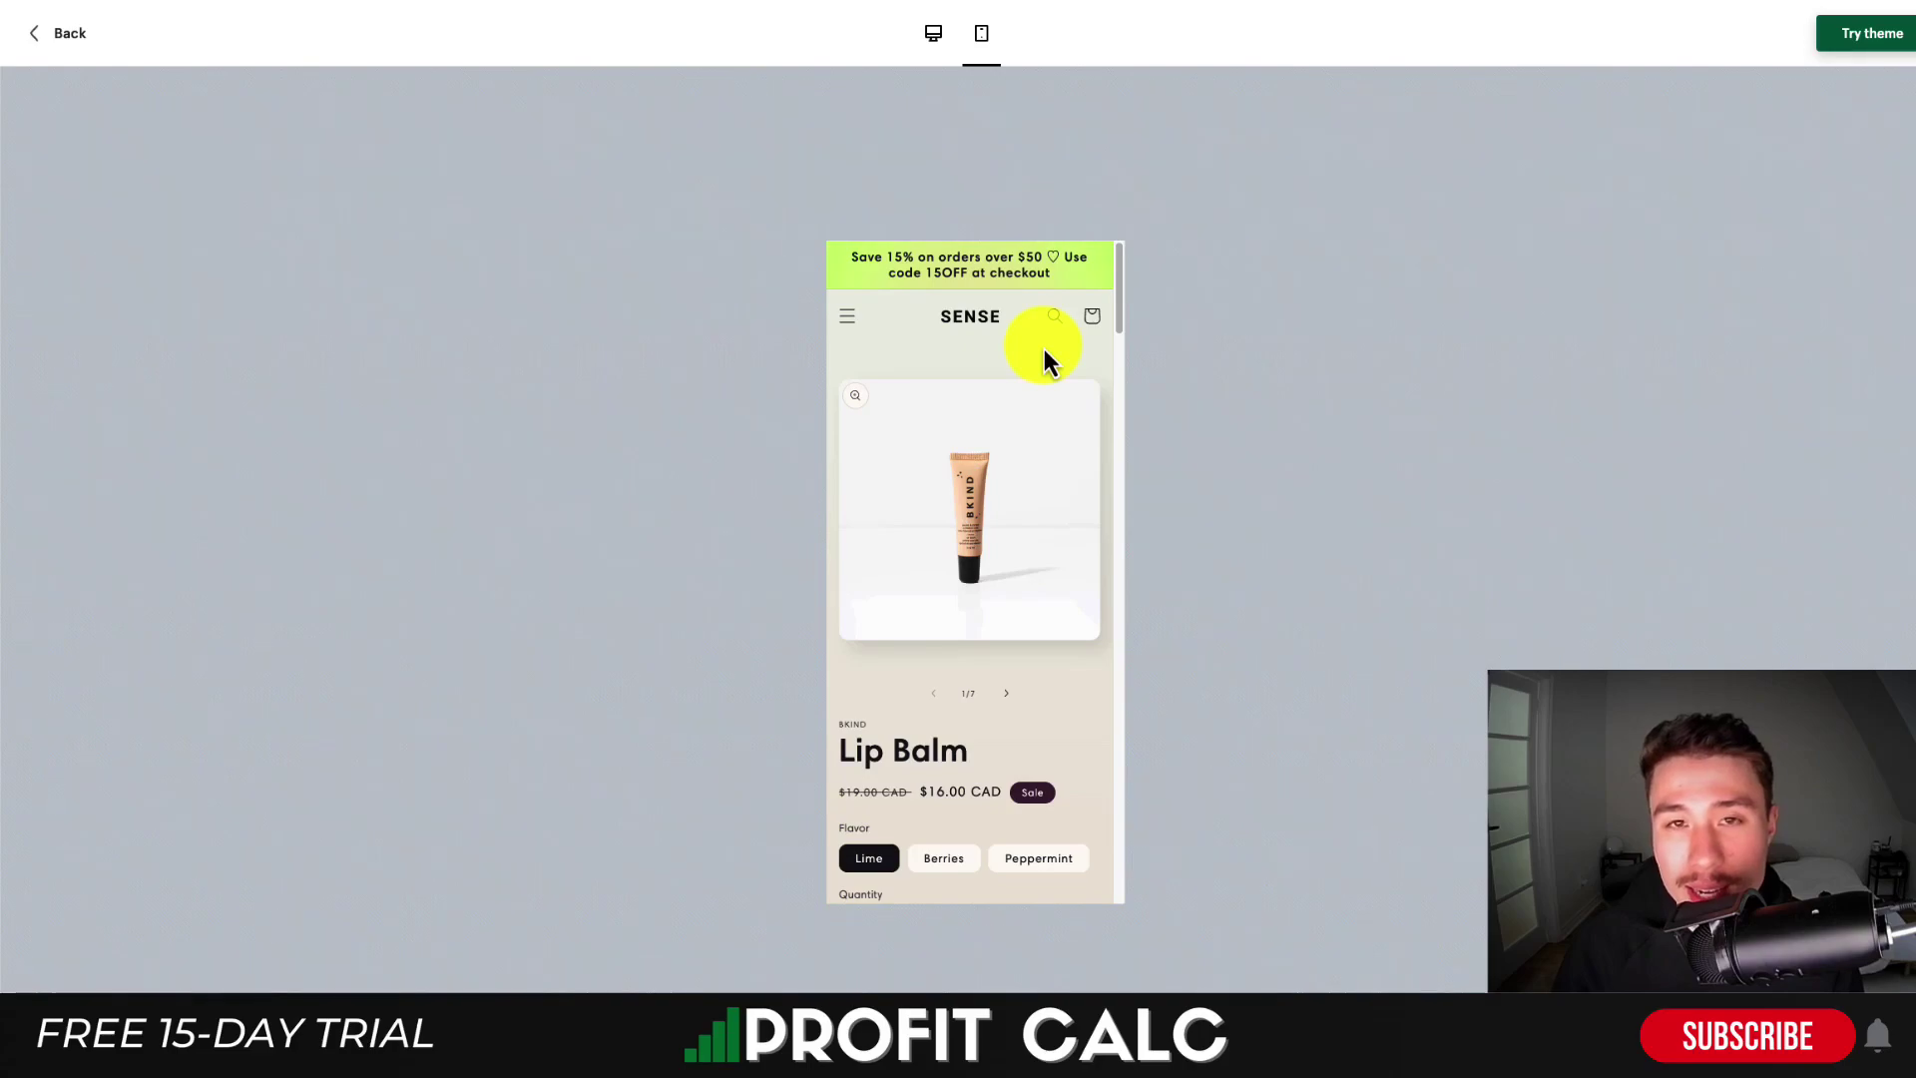
{"action": "left_click", "coordinate": [934, 36]}
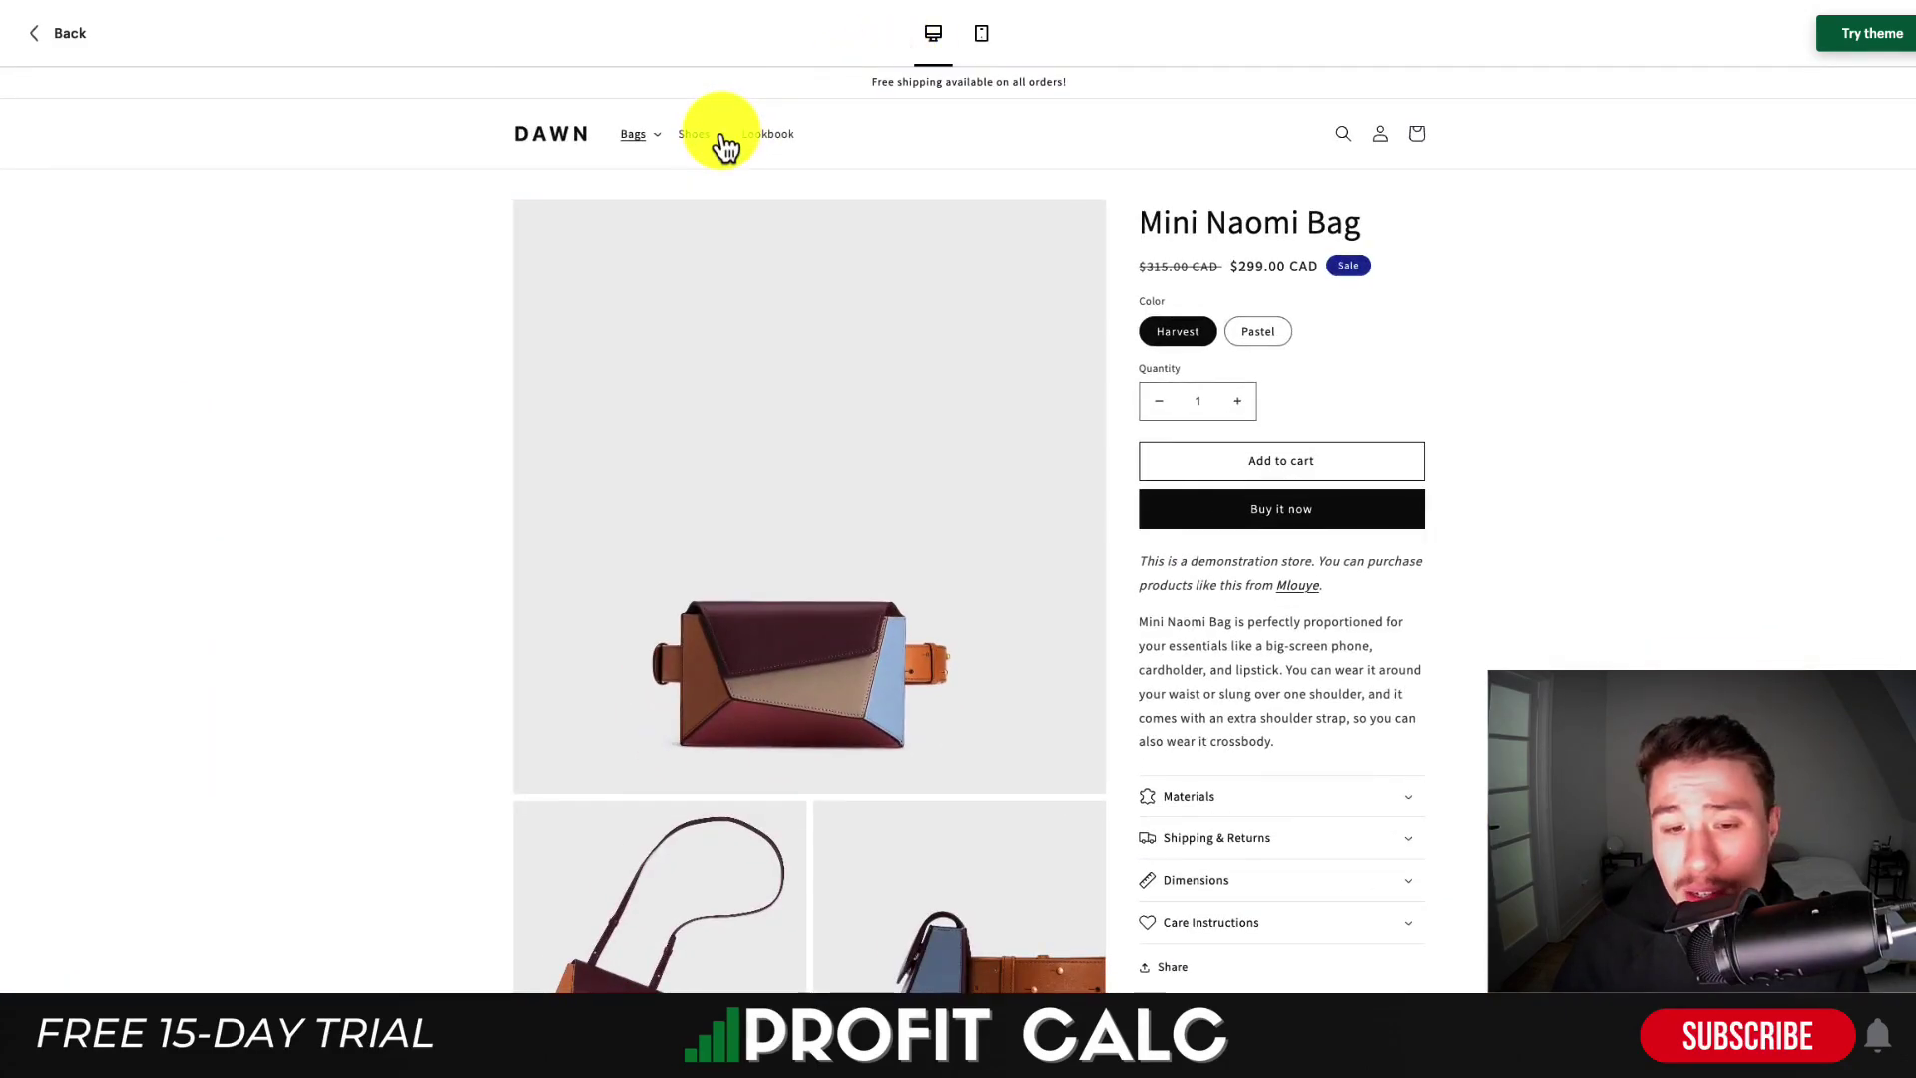
Expand the Mini Naomi Bag's Care Instructions and Dimensions sections on the product page
{"action": "scroll", "coordinate": [535, 342], "scroll_direction": "down", "scroll_amount": 4}
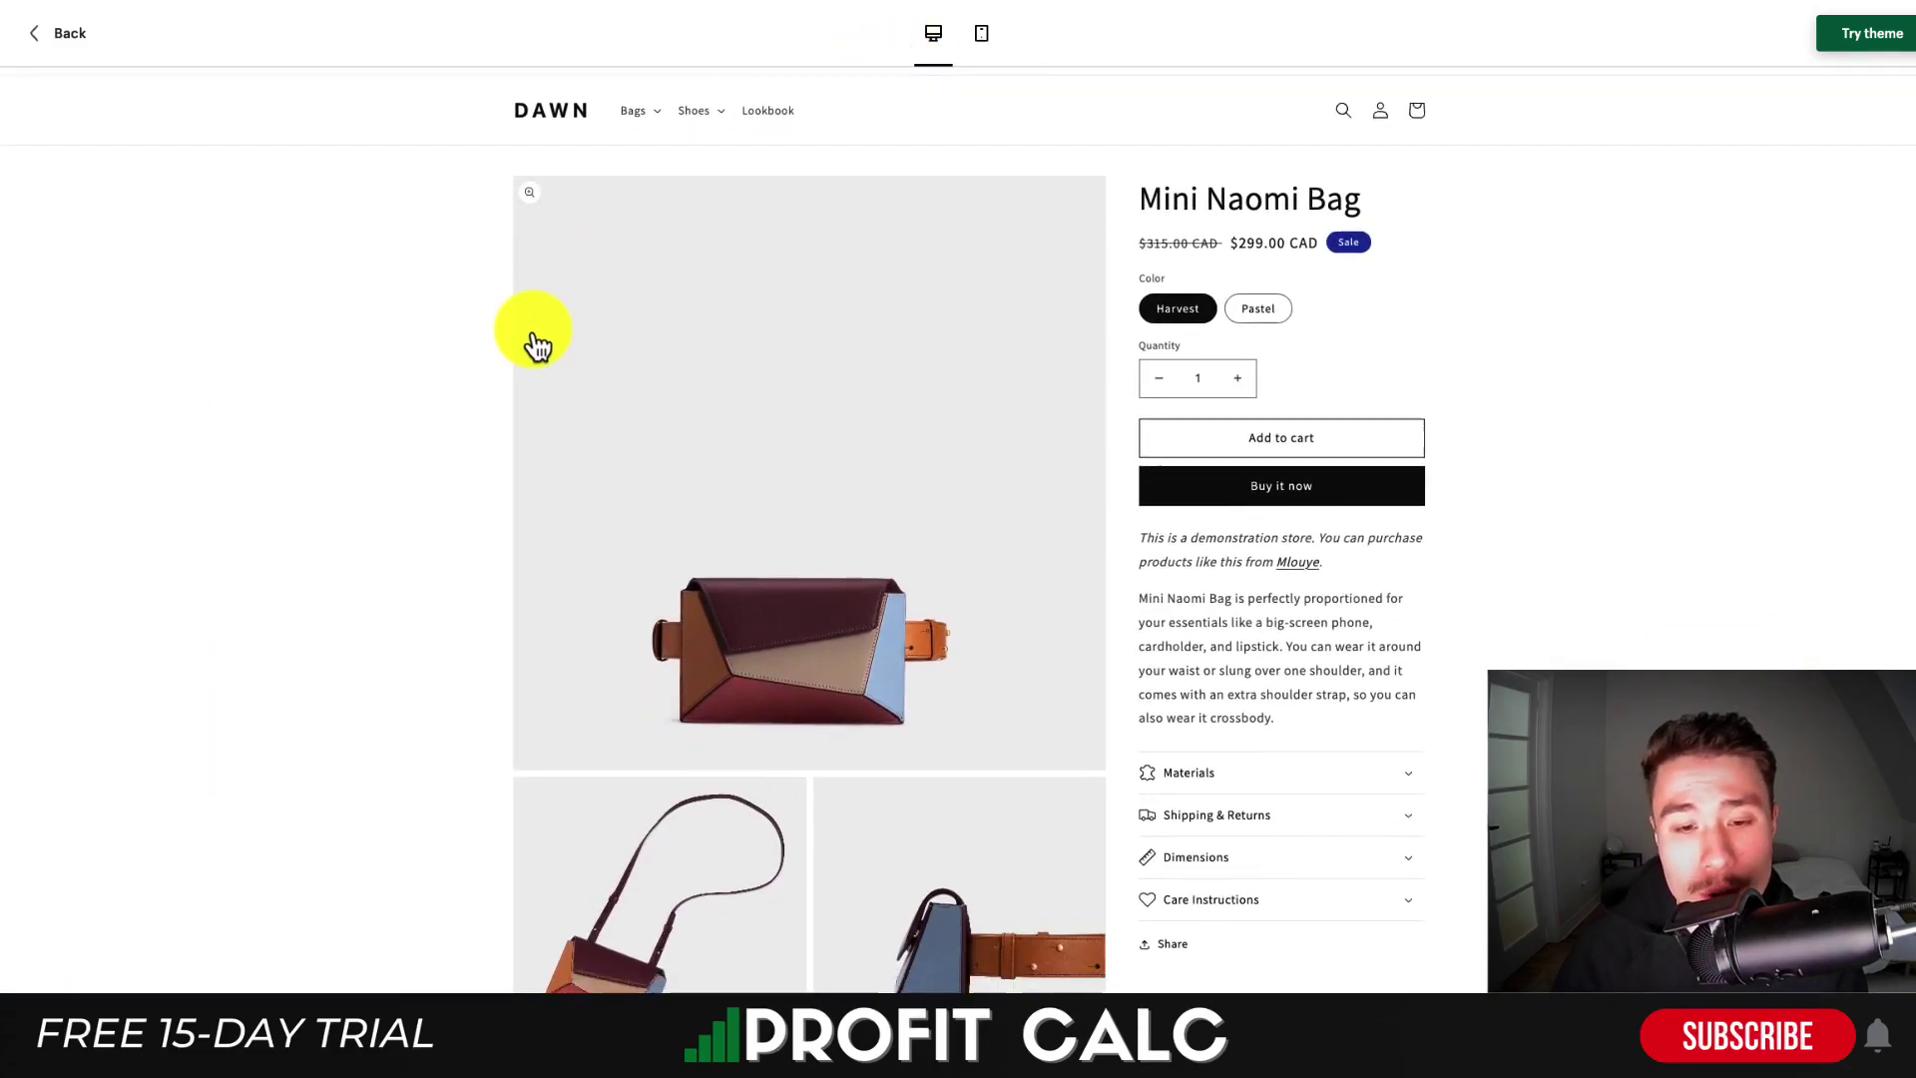
{"action": "scroll", "coordinate": [535, 343], "scroll_direction": "up", "scroll_amount": 4}
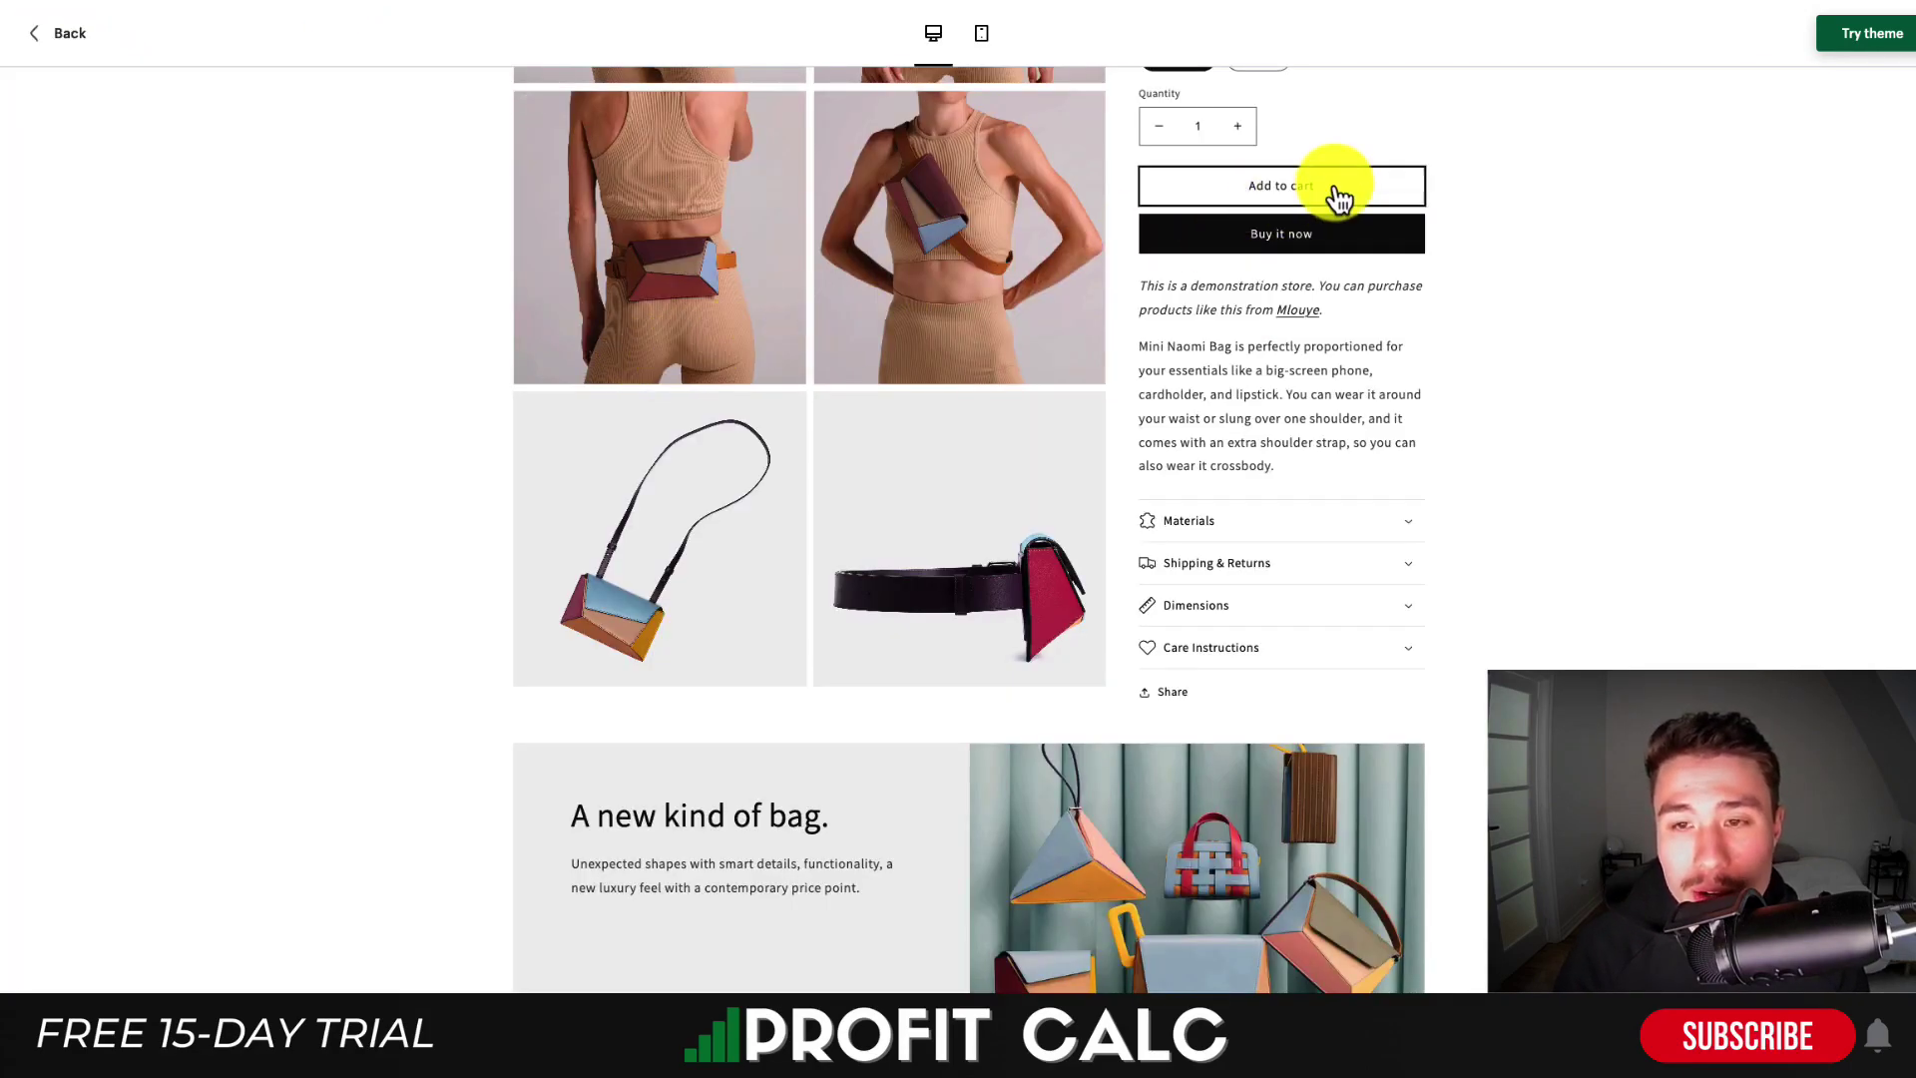
{"action": "scroll", "coordinate": [1305, 256], "scroll_direction": "down", "scroll_amount": 3}
{"action": "left_click", "coordinate": [1232, 351]}
{"action": "scroll", "coordinate": [1232, 350], "scroll_direction": "down", "scroll_amount": 1}
{"action": "left_click", "coordinate": [1254, 271]}
{"action": "scroll", "coordinate": [1248, 256], "scroll_direction": "down", "scroll_amount": 8}
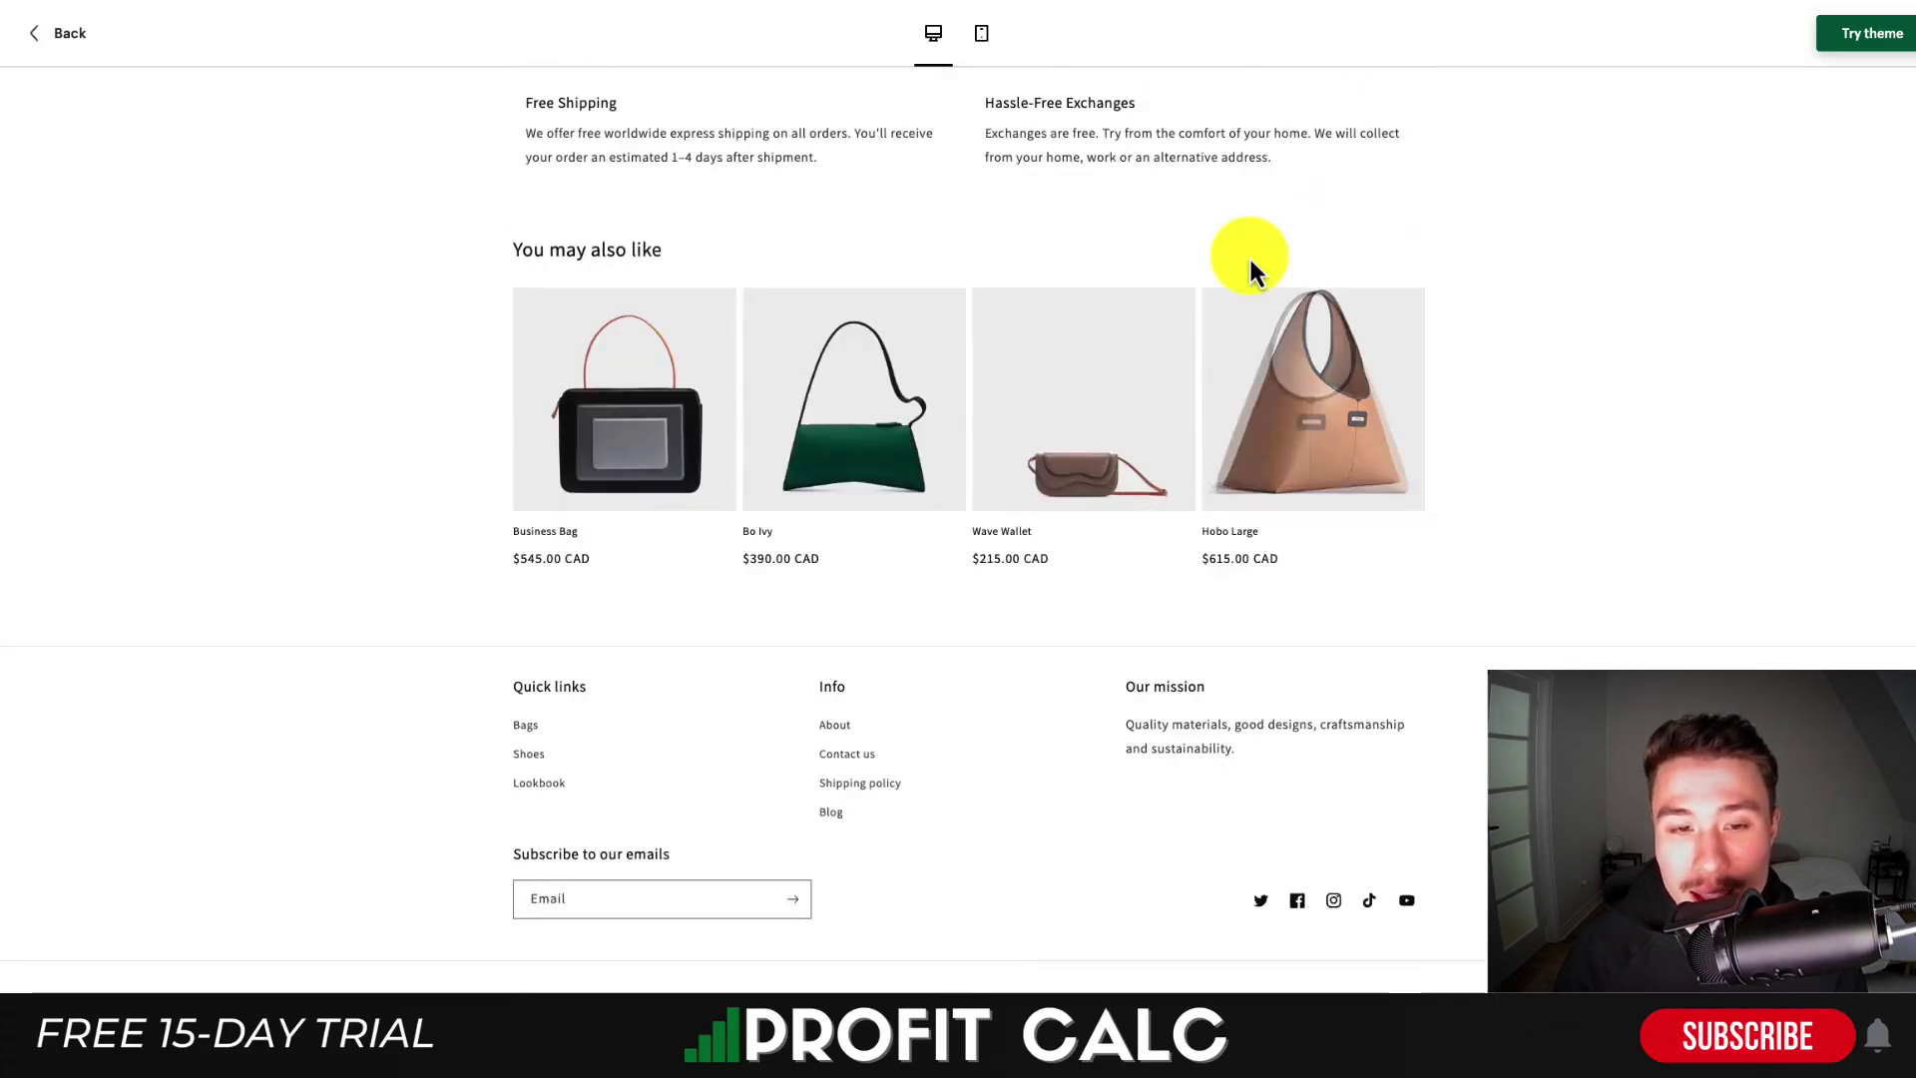
{"action": "scroll", "coordinate": [1248, 256], "scroll_direction": "up", "scroll_amount": 20}
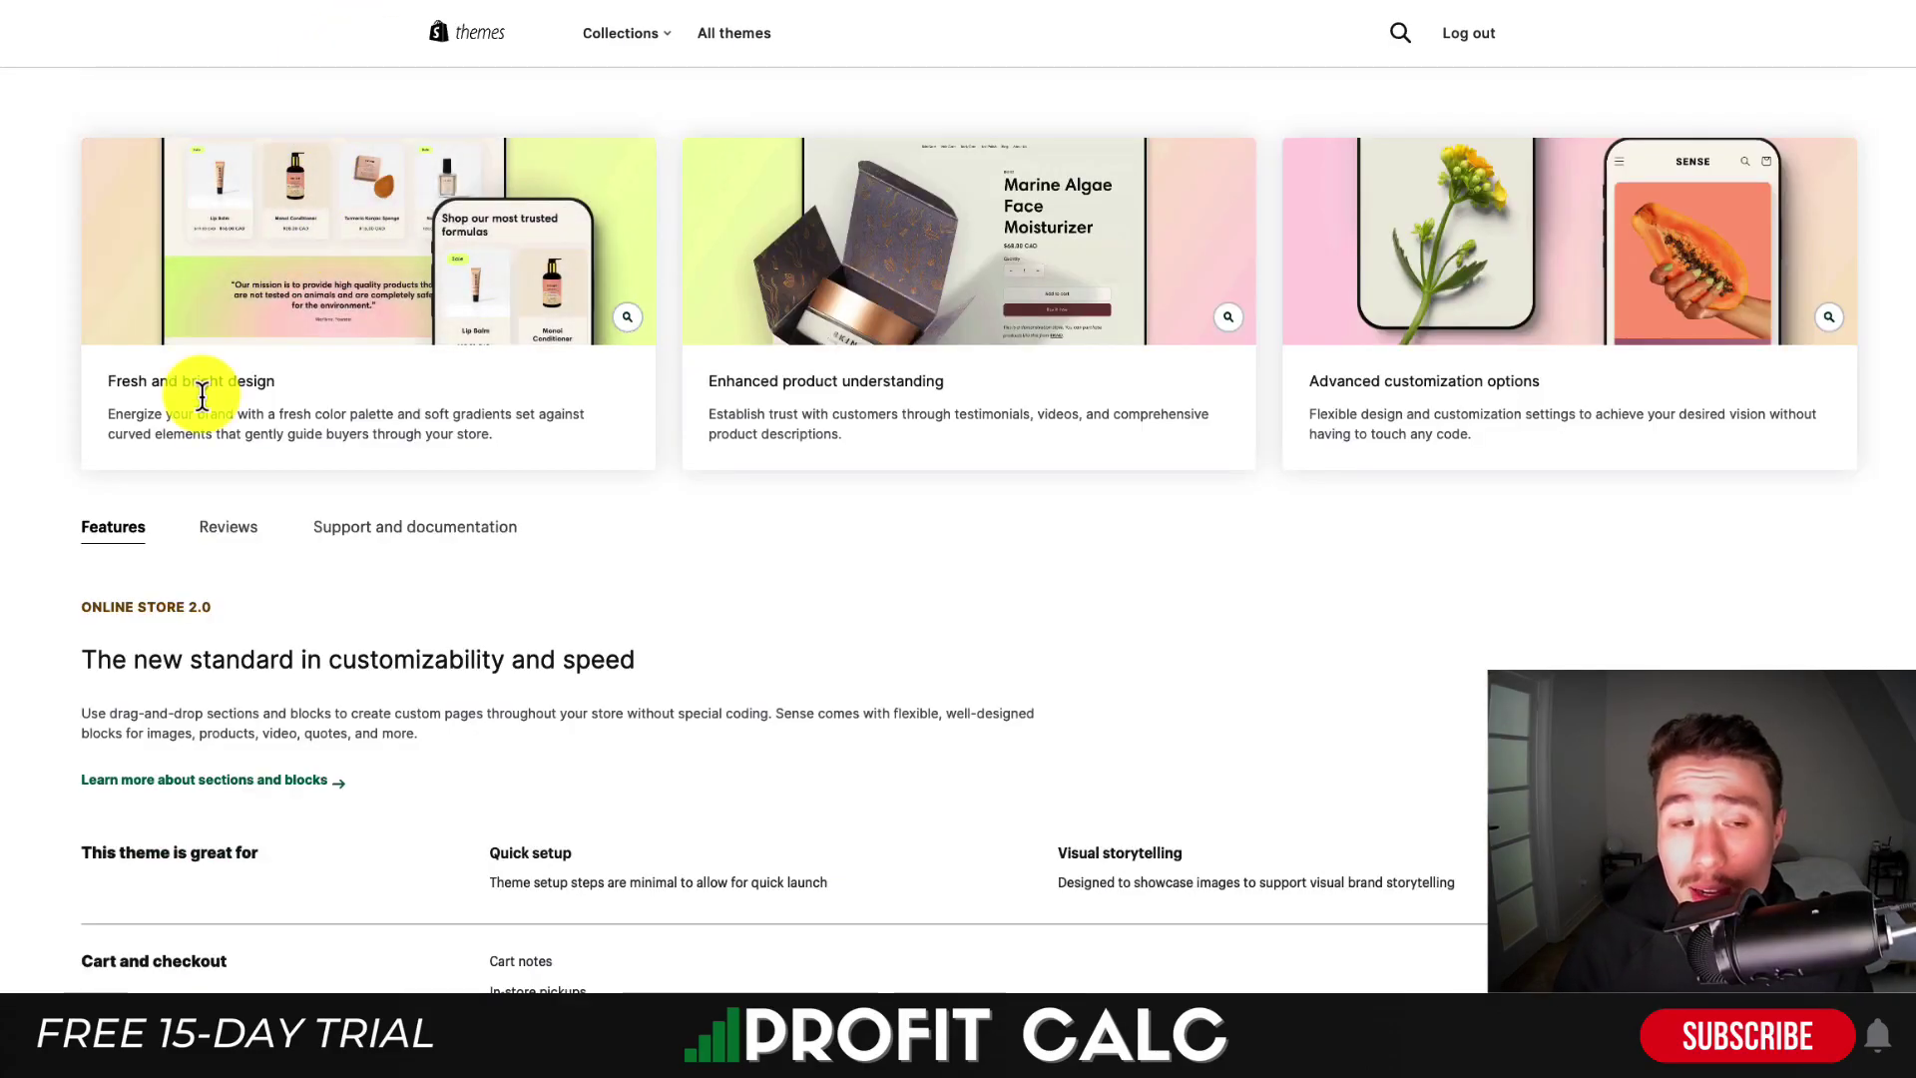
Highlight the 'Fresh and bright design' and 'Enhanced product understanding' feature headings
{"action": "left_click_drag", "start_coordinate": [138, 387], "coordinate": [355, 385]}
{"action": "left_click", "coordinate": [709, 392]}
{"action": "left_click_drag", "start_coordinate": [710, 392], "coordinate": [1005, 385]}
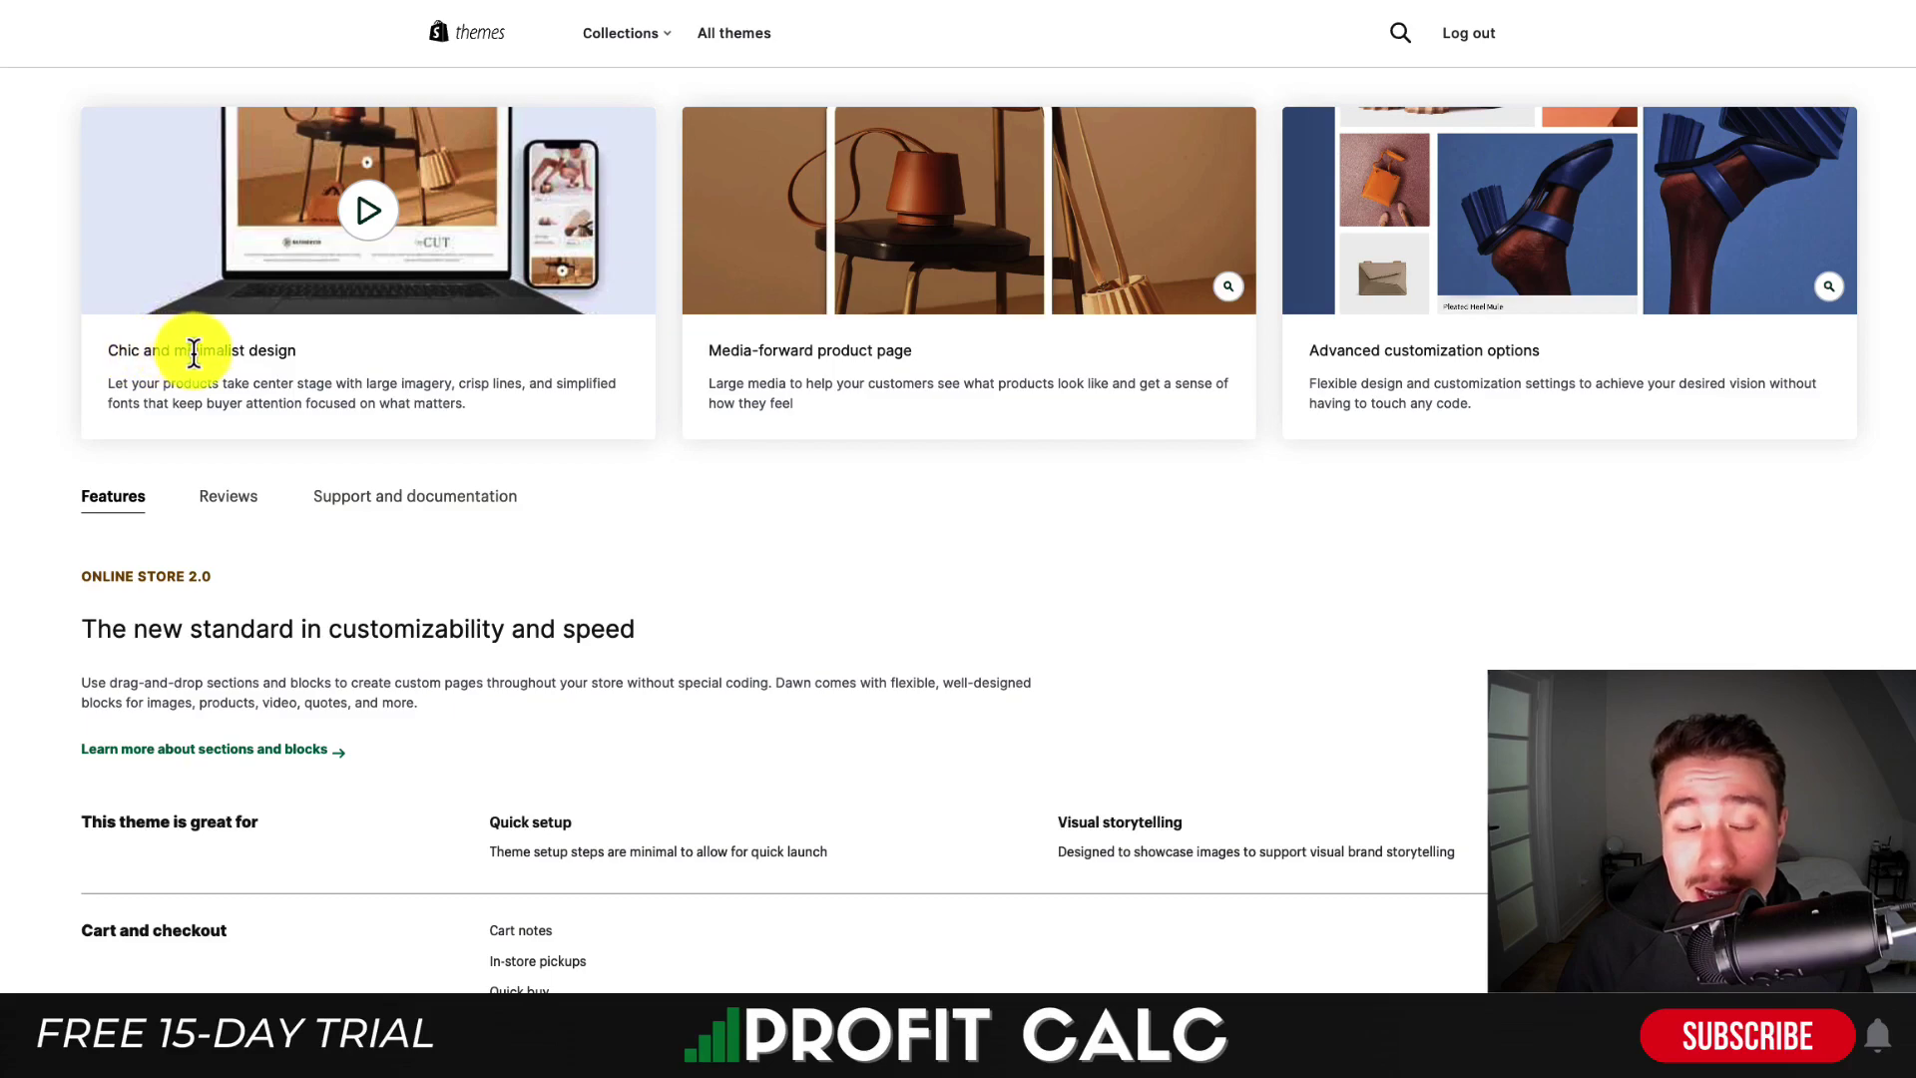
Highlight the 'Chic and minimalist design' heading and scroll to the feature lists
{"action": "left_click_drag", "start_coordinate": [189, 350], "coordinate": [299, 352]}
{"action": "left_click", "coordinate": [715, 347]}
{"action": "left_click_drag", "start_coordinate": [716, 347], "coordinate": [851, 312]}
{"action": "scroll", "coordinate": [397, 269], "scroll_direction": "down", "scroll_amount": 7}
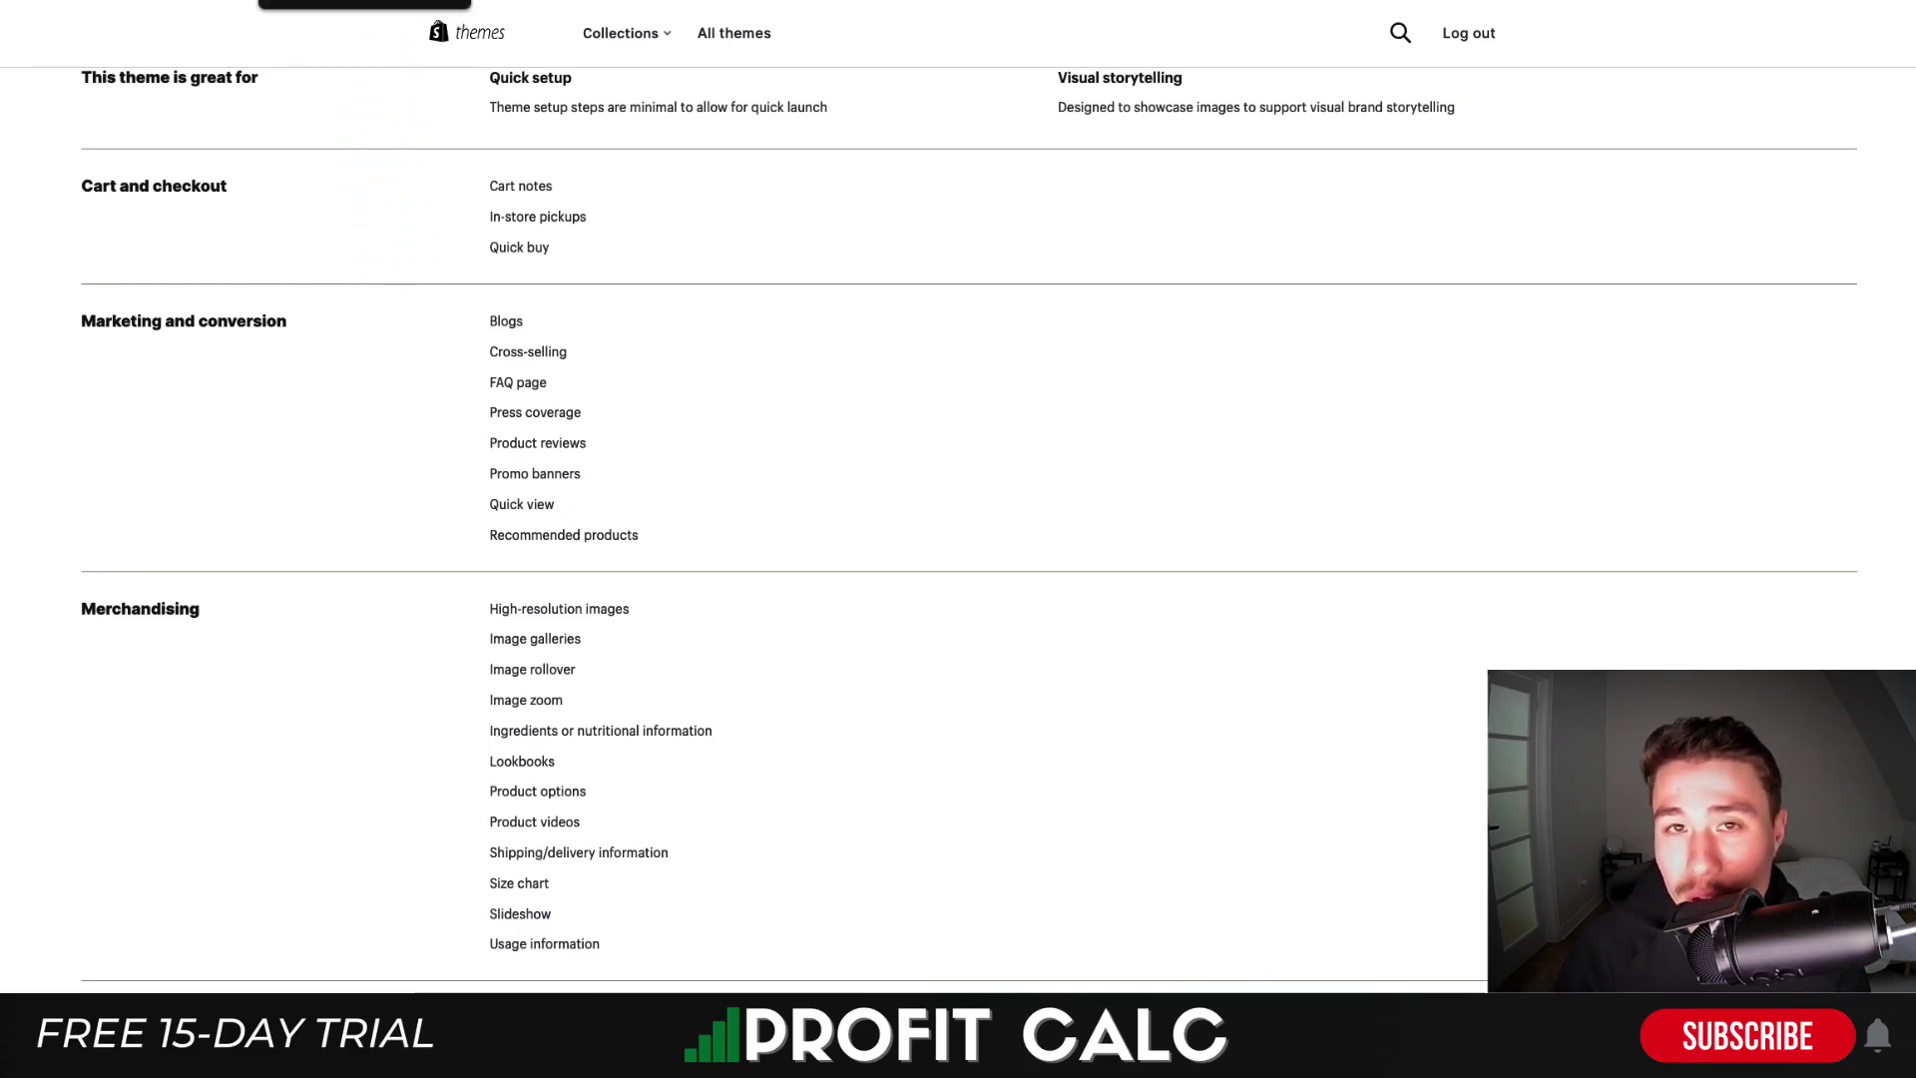
{"action": "scroll", "coordinate": [350, 80], "scroll_direction": "up", "scroll_amount": 2}
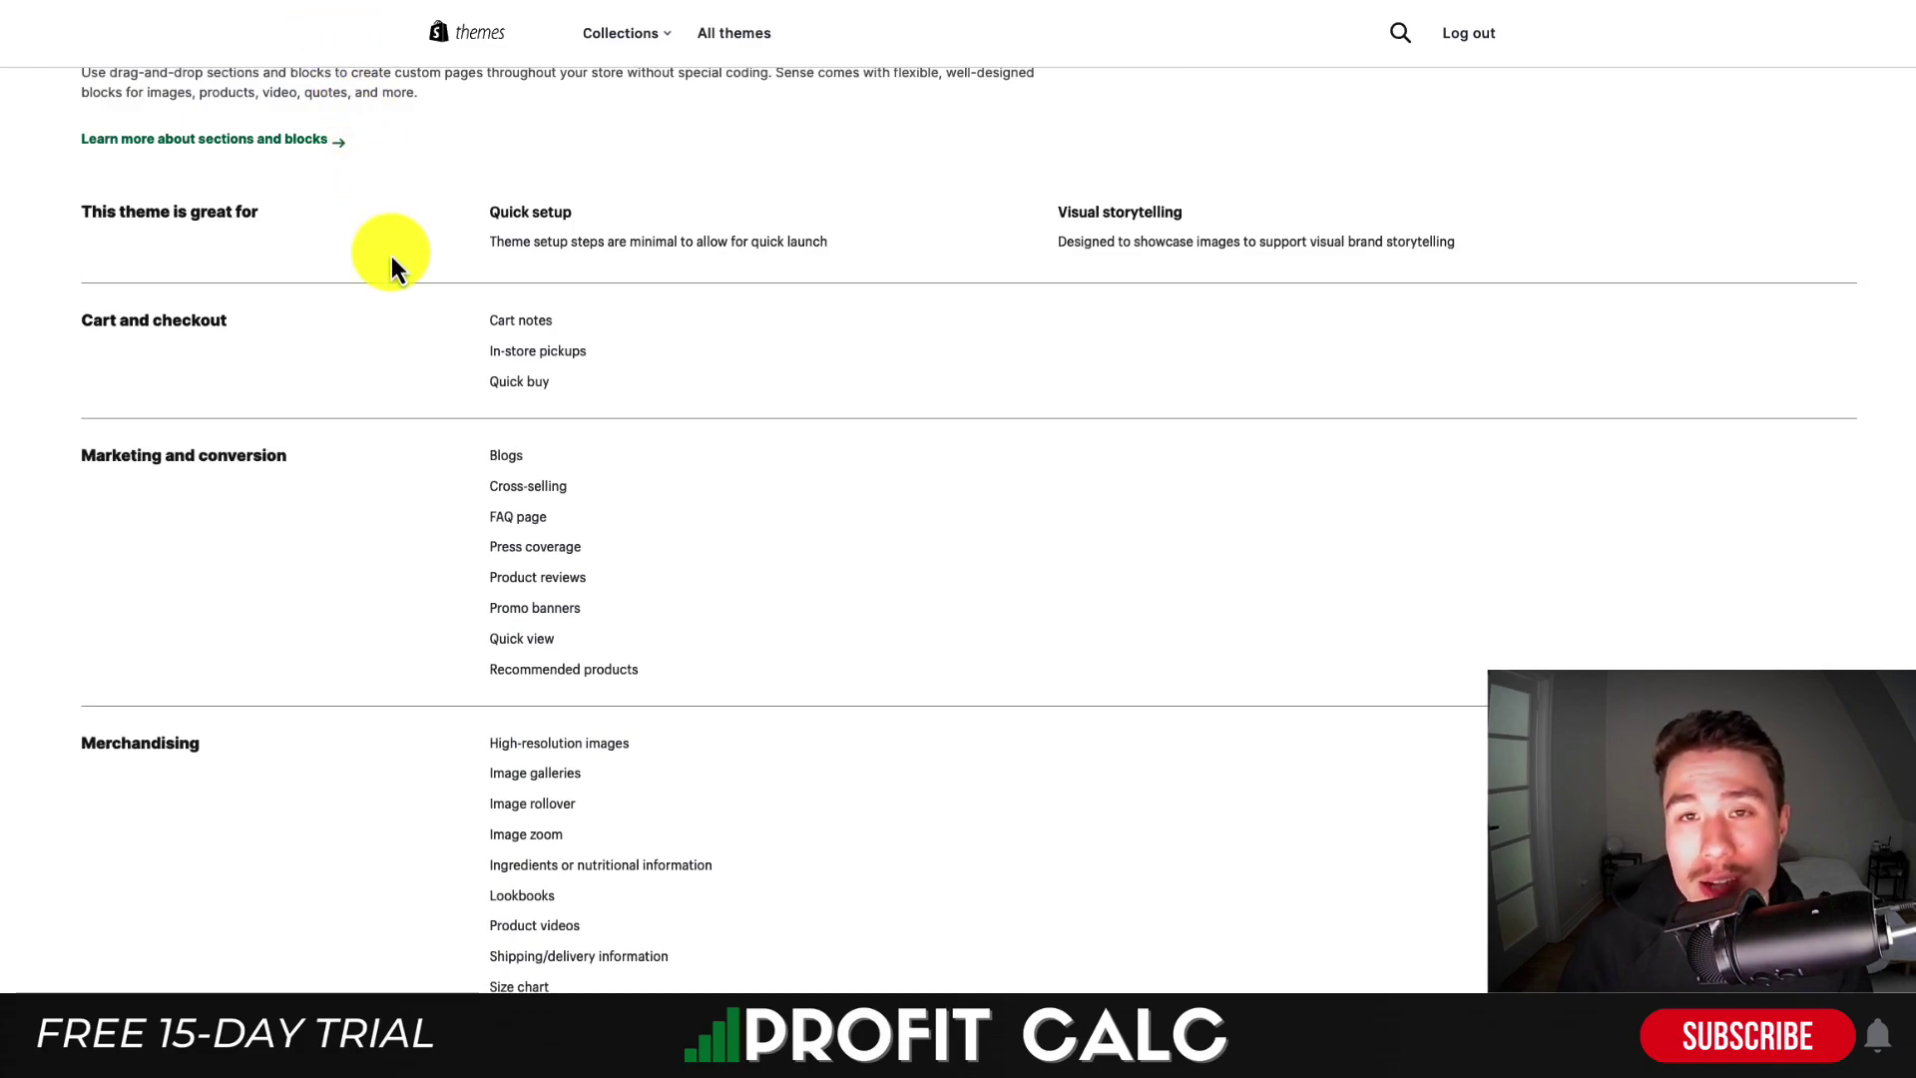
{"action": "scroll", "coordinate": [391, 256], "scroll_direction": "down", "scroll_amount": 1}
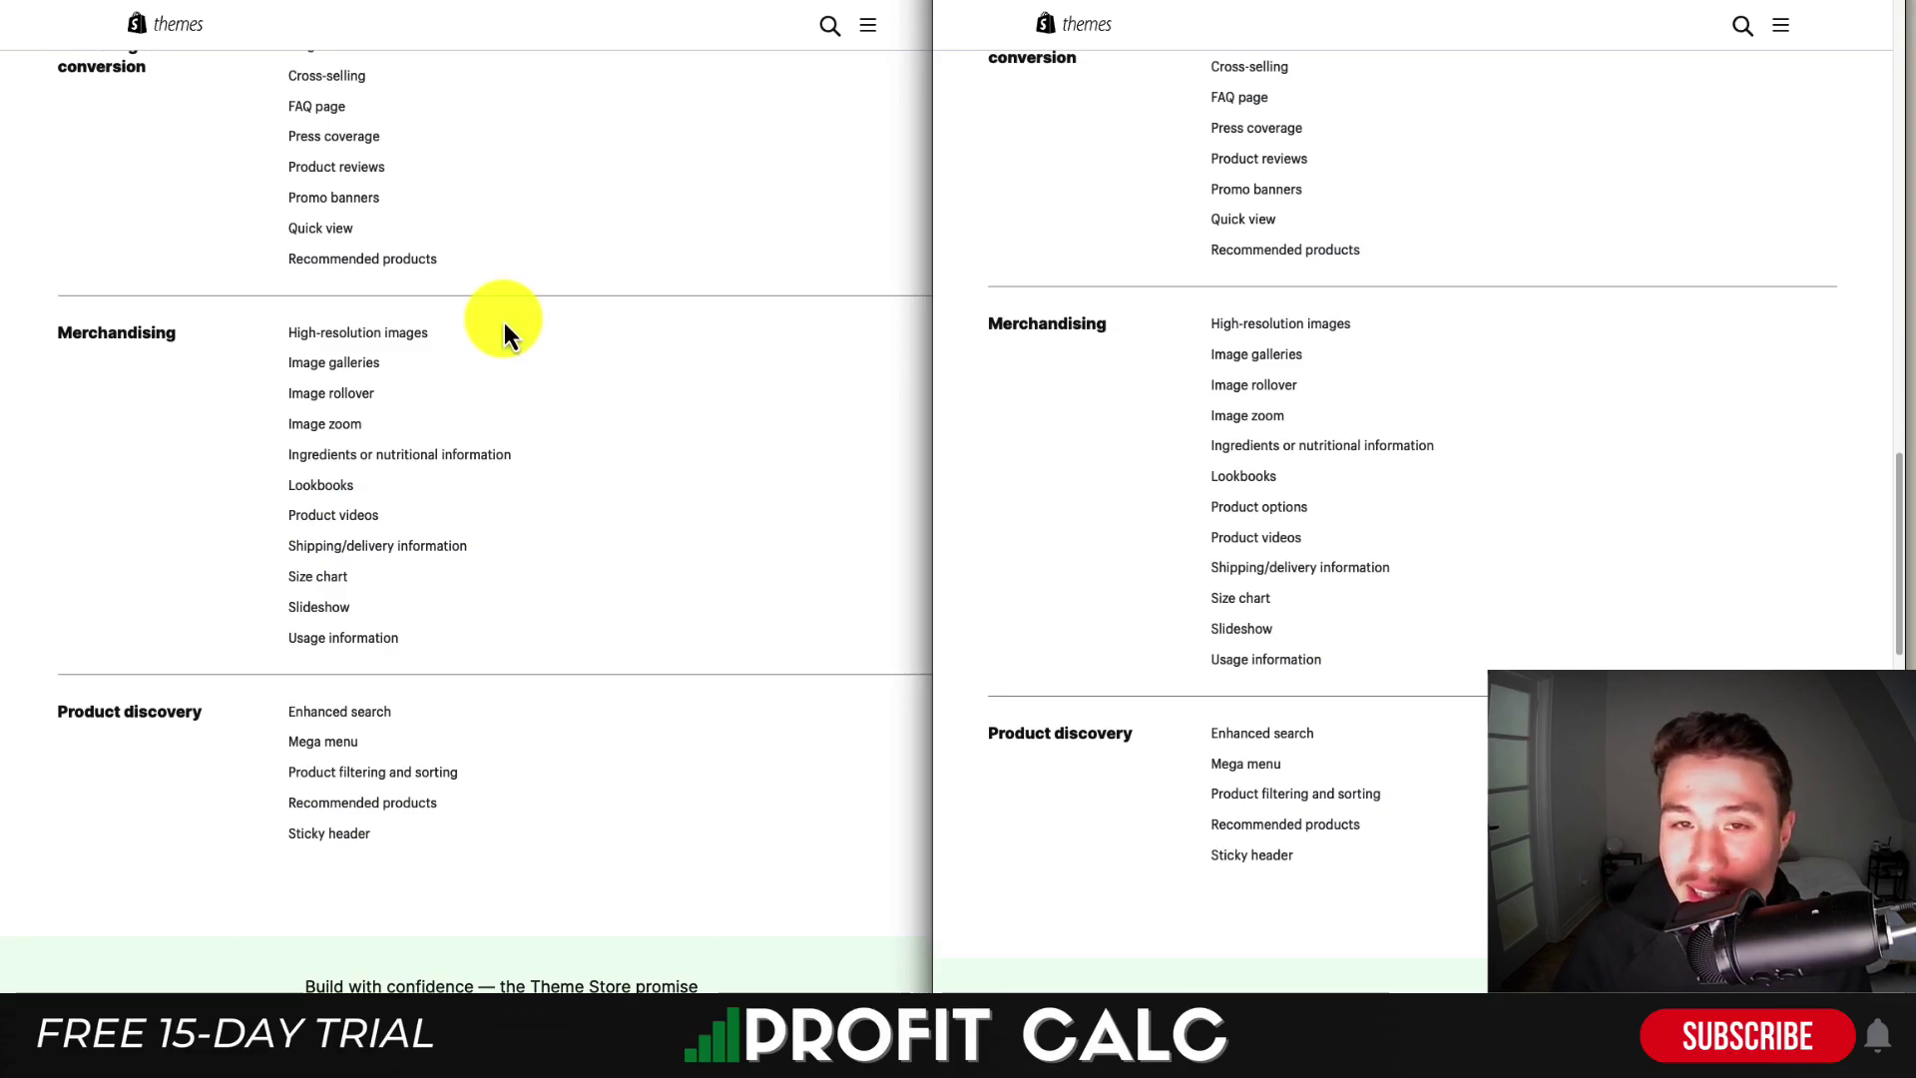
Review the tiled feature lists, then widen the left theme window to fill the screen
{"action": "scroll", "coordinate": [918, 207], "scroll_direction": "up", "scroll_amount": 1}
{"action": "scroll", "coordinate": [1205, 130], "scroll_direction": "up", "scroll_amount": 1}
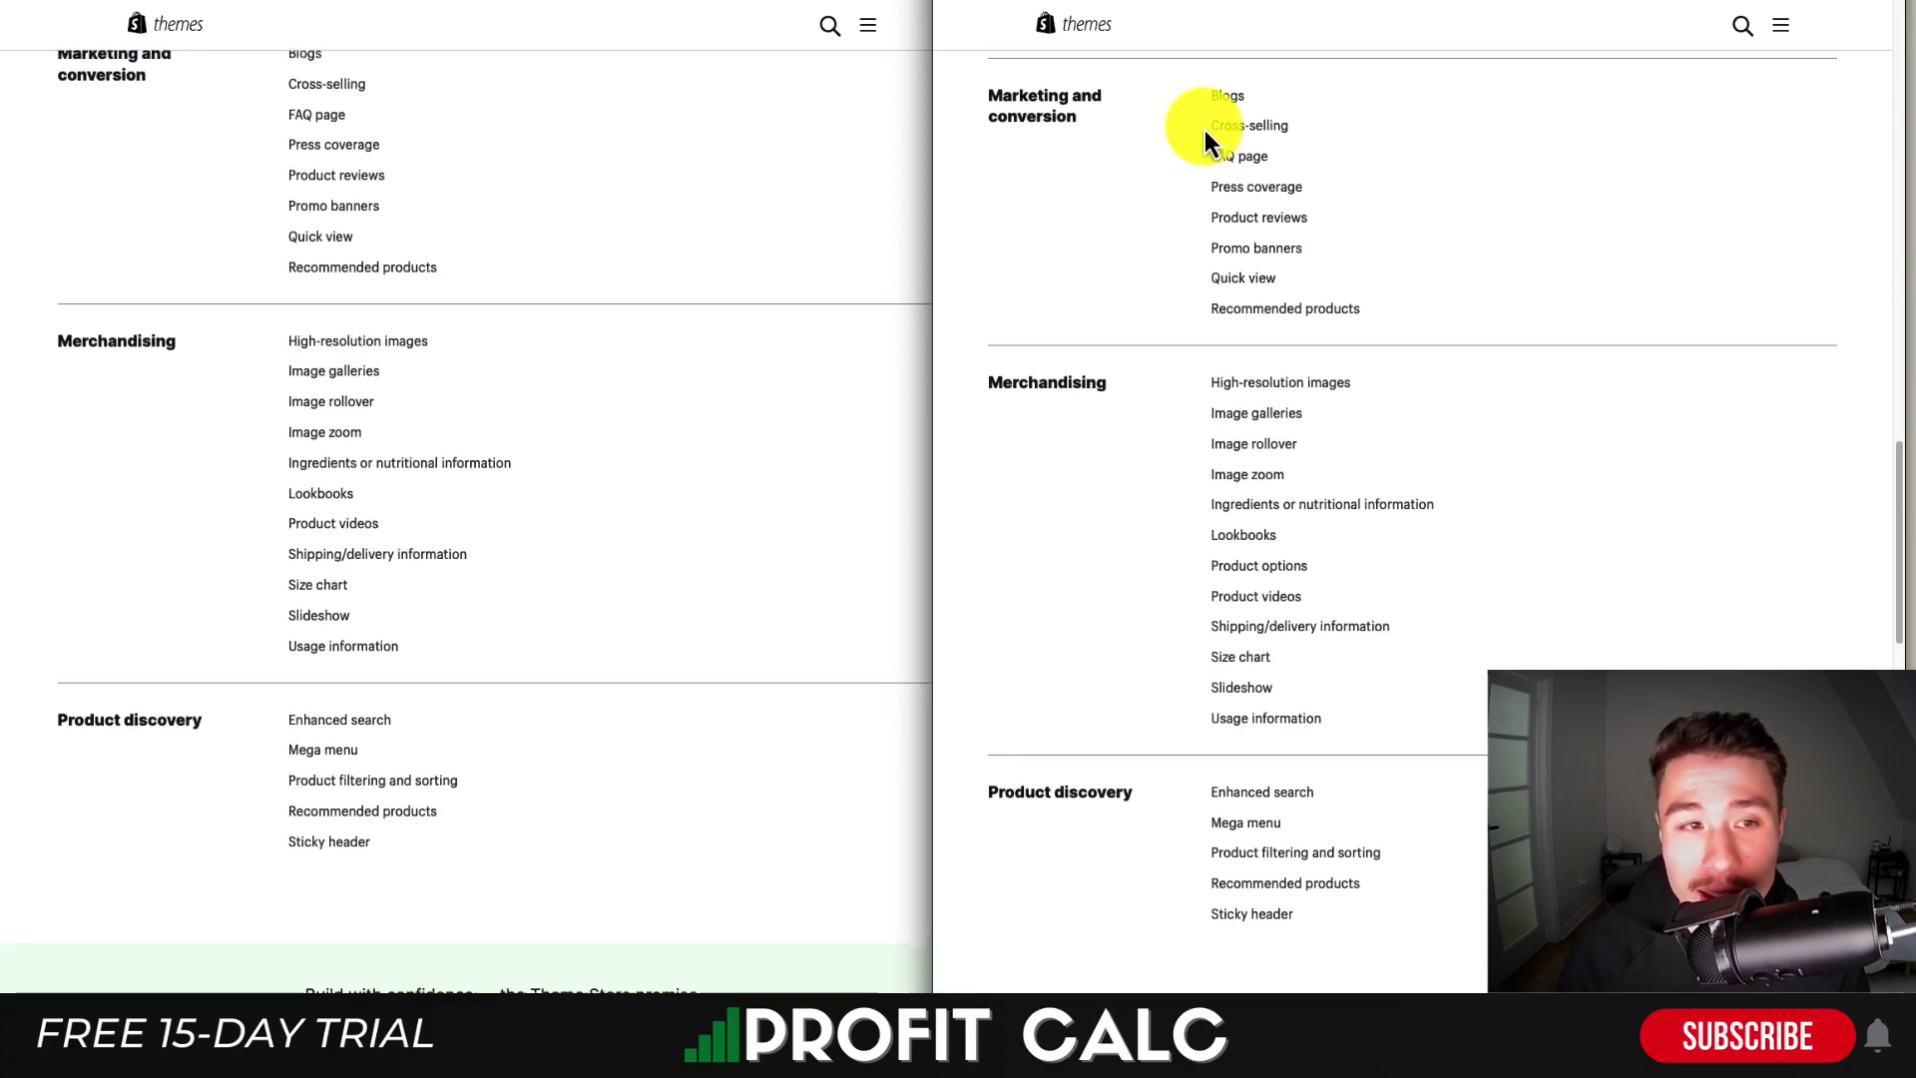
{"action": "scroll", "coordinate": [699, 499], "scroll_direction": "down", "scroll_amount": 5}
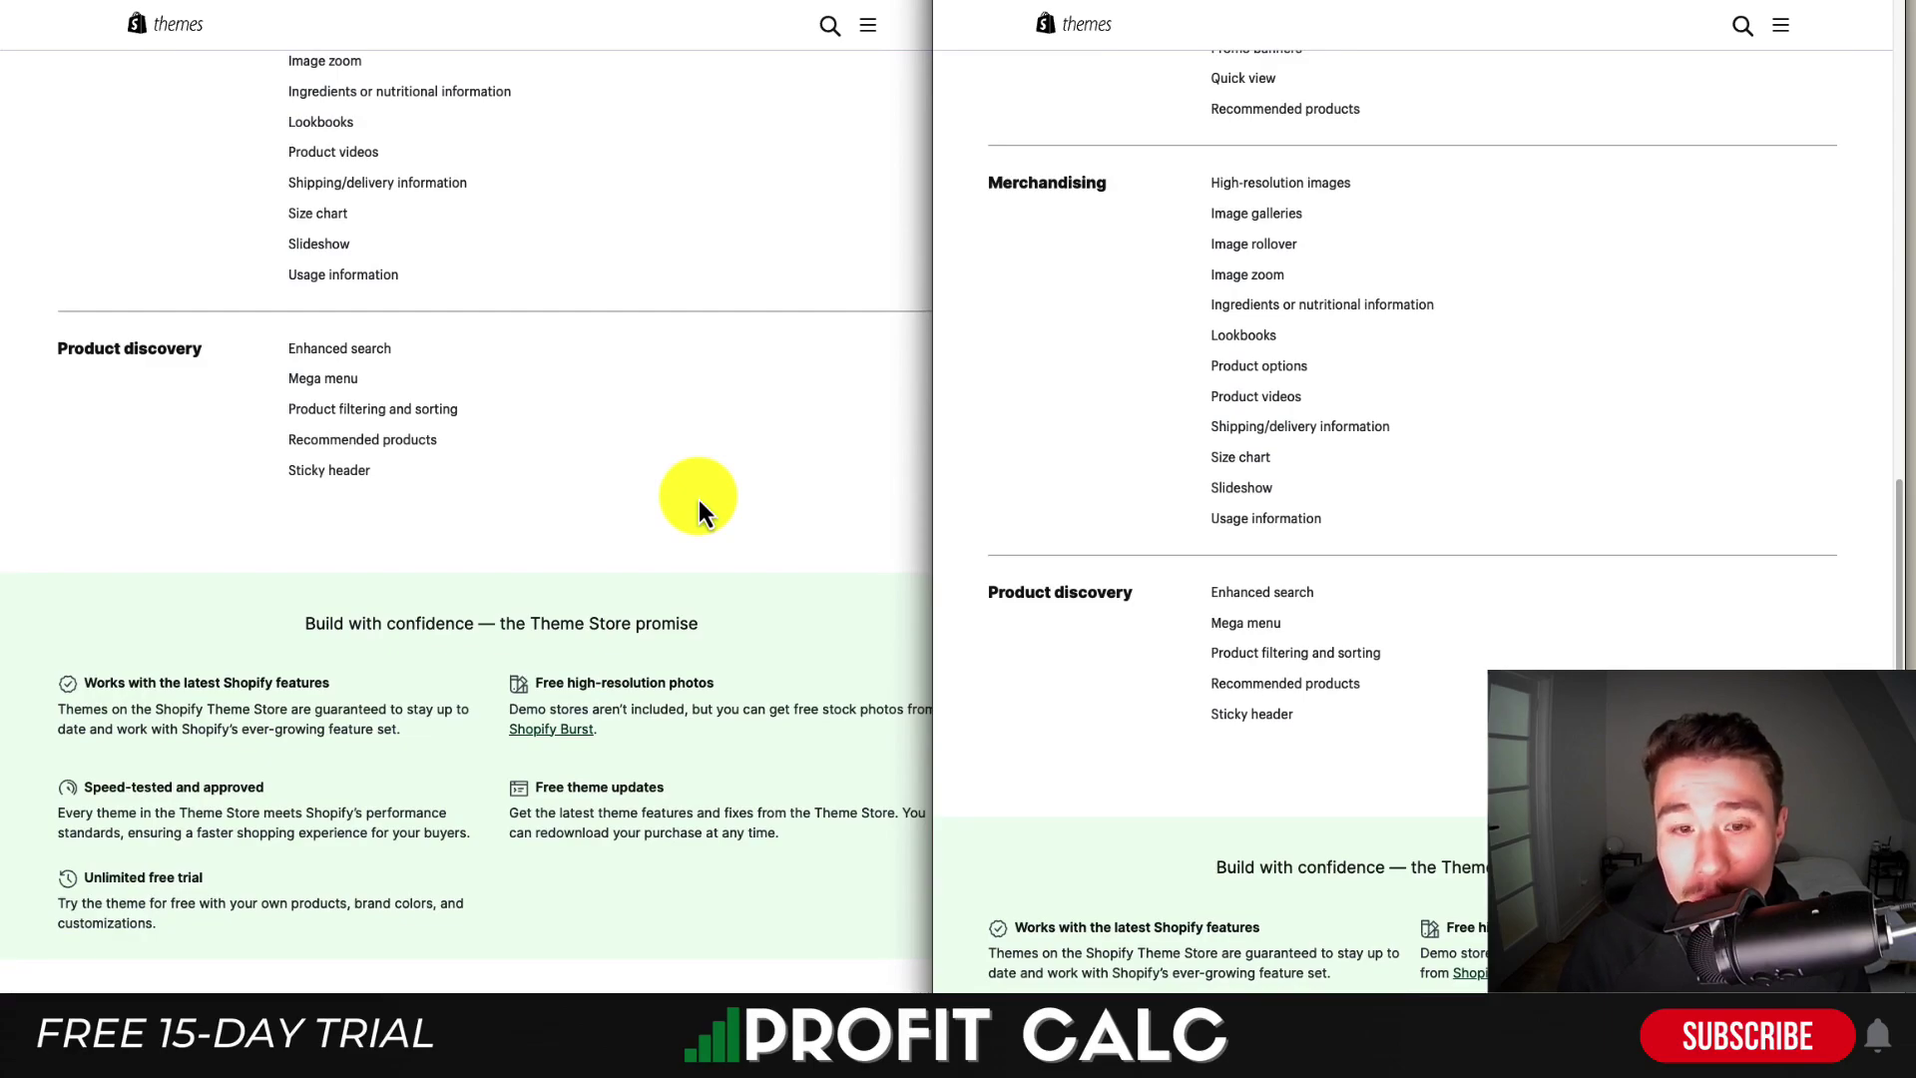
{"action": "scroll", "coordinate": [697, 505], "scroll_direction": "down", "scroll_amount": 4}
{"action": "scroll", "coordinate": [1365, 541], "scroll_direction": "down", "scroll_amount": 5}
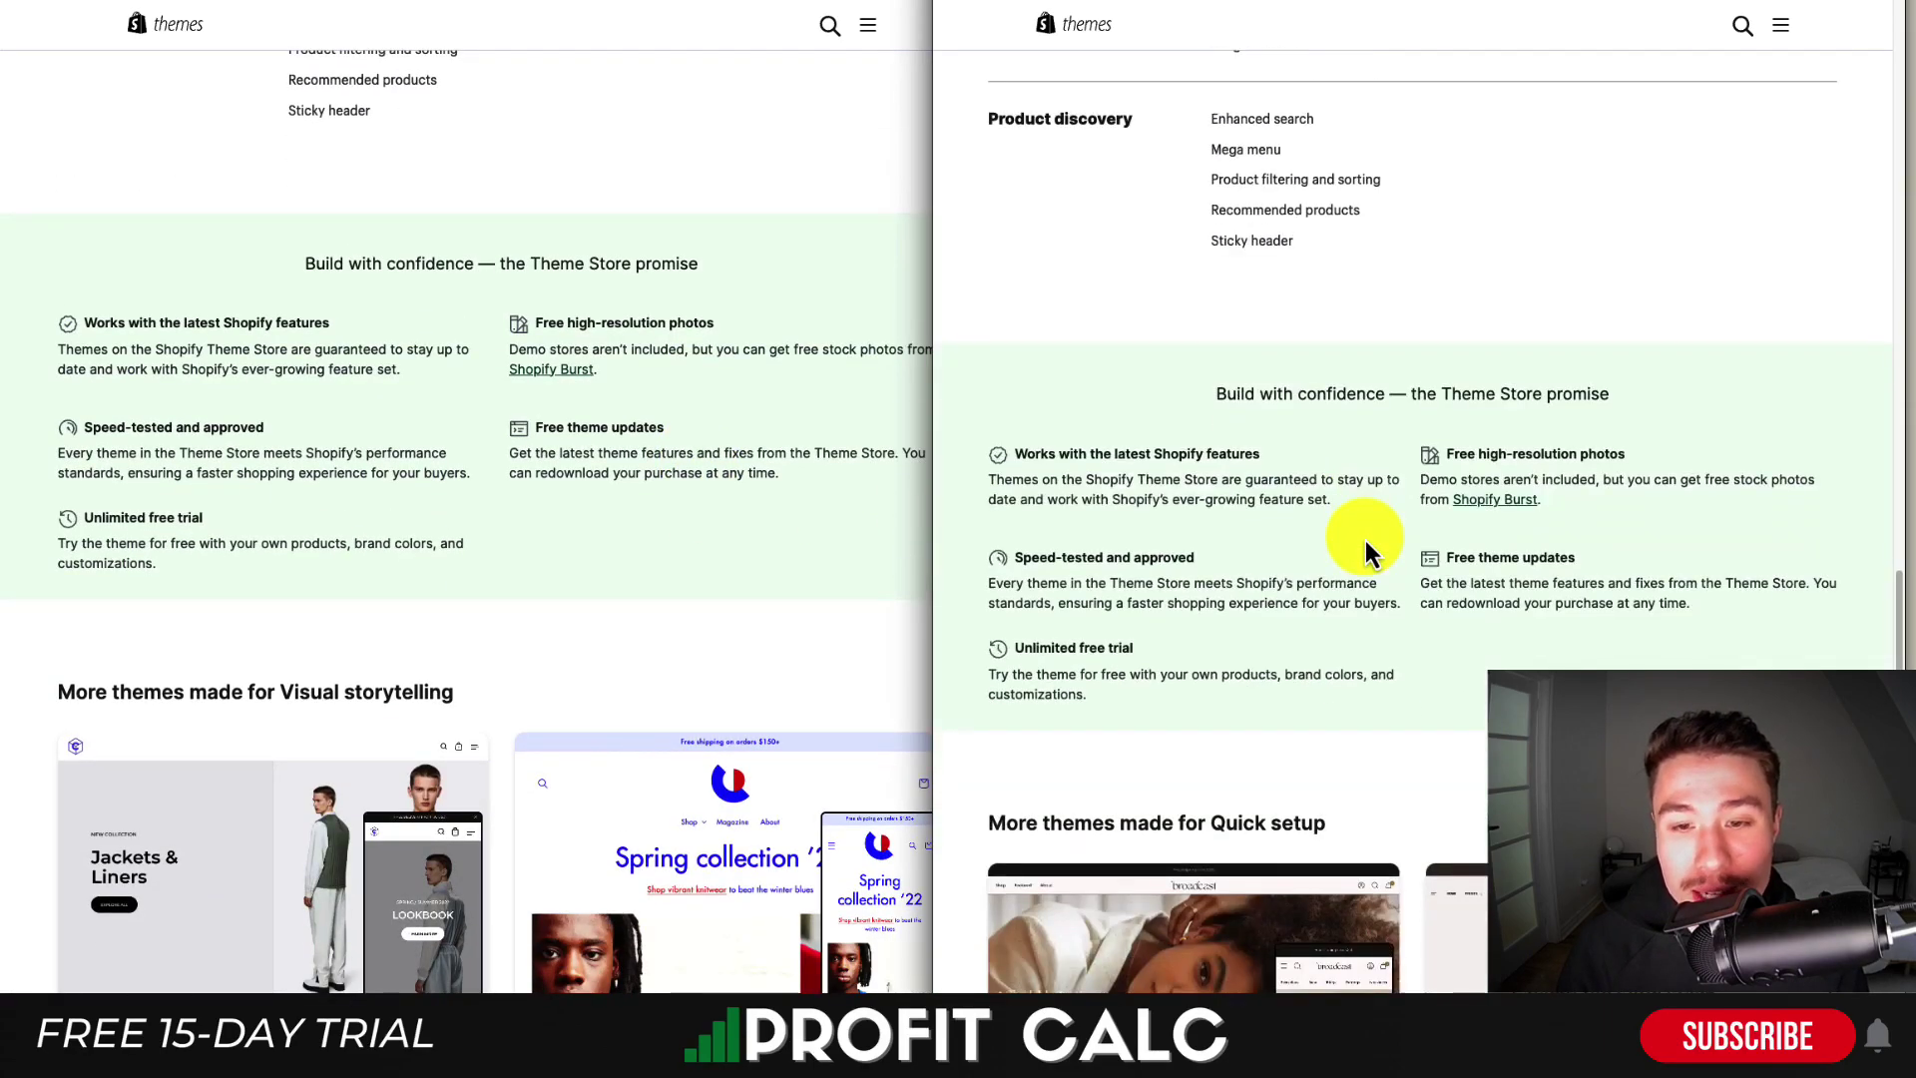
{"action": "left_click_drag", "start_coordinate": [1896, 586], "coordinate": [1889, 479]}
{"action": "left_click", "coordinate": [350, 499]}
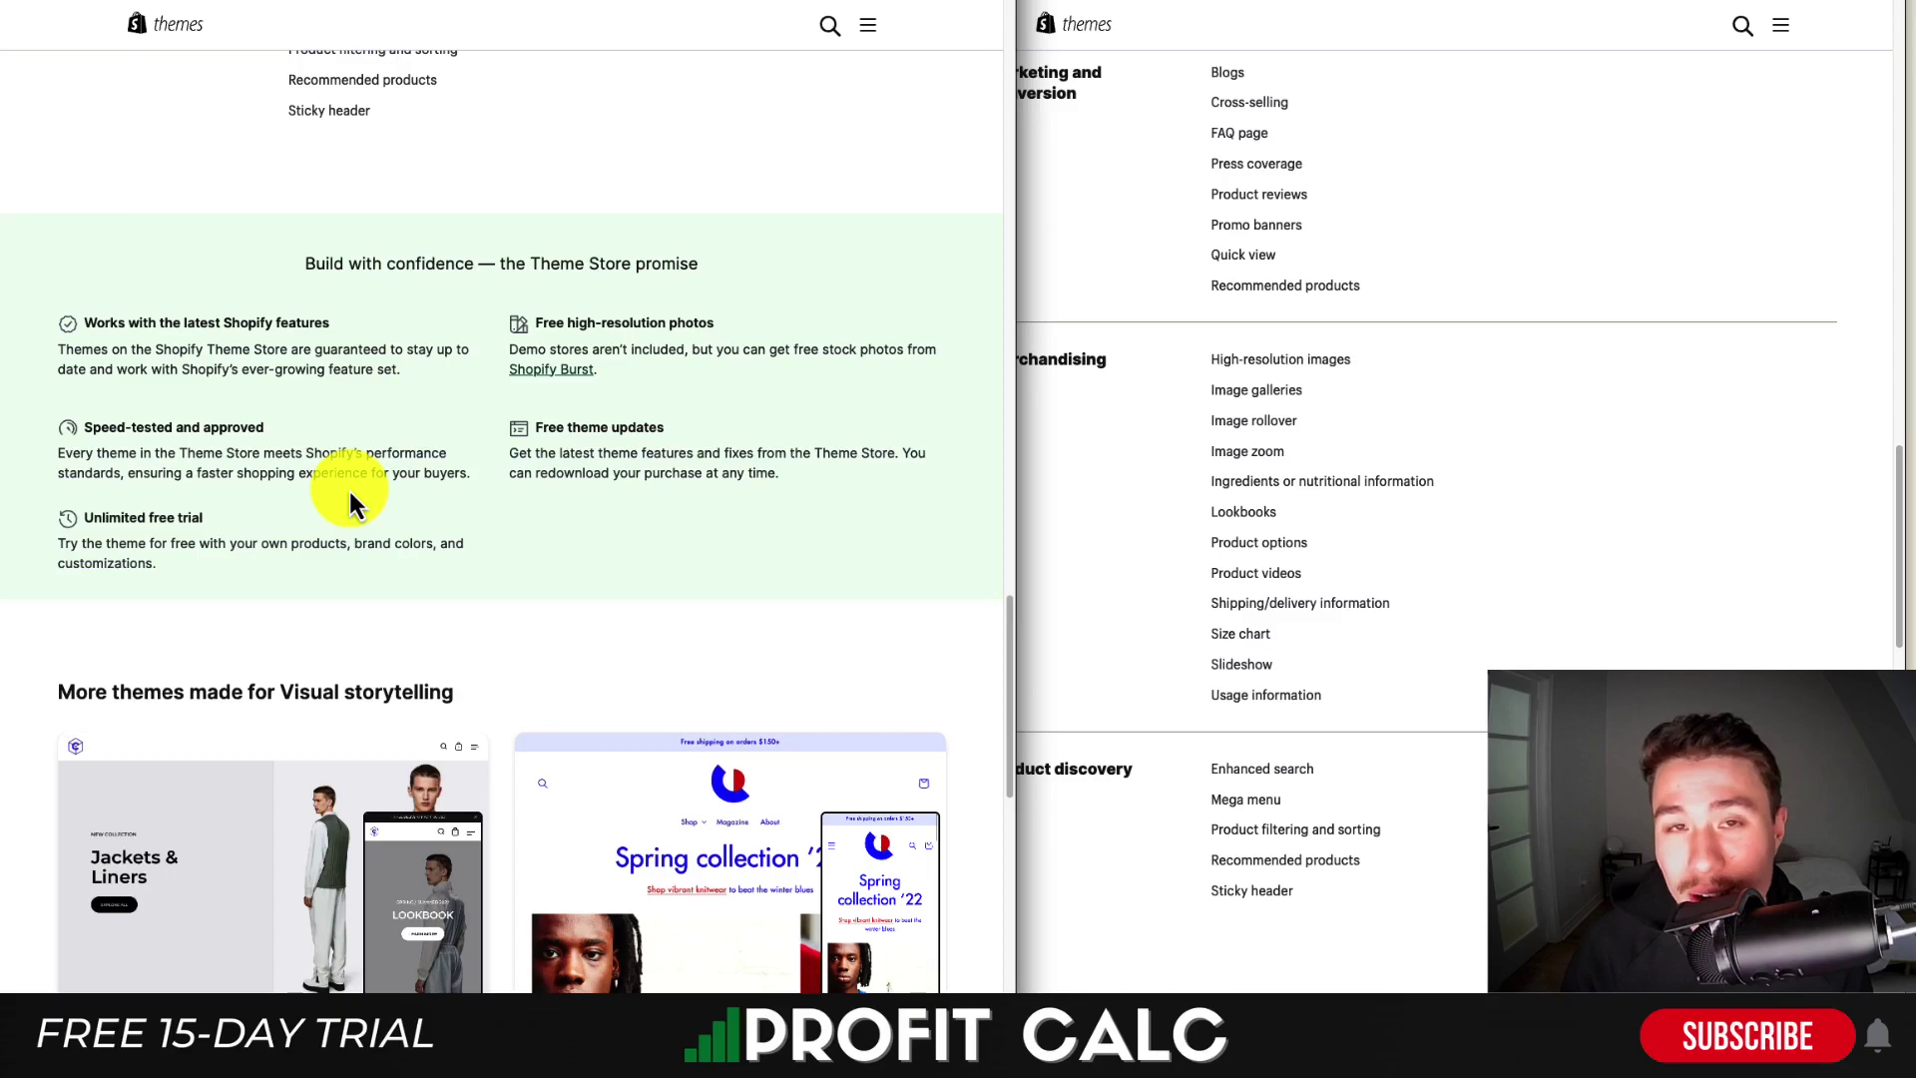
{"action": "left_click_drag", "start_coordinate": [1014, 639], "coordinate": [1904, 585]}
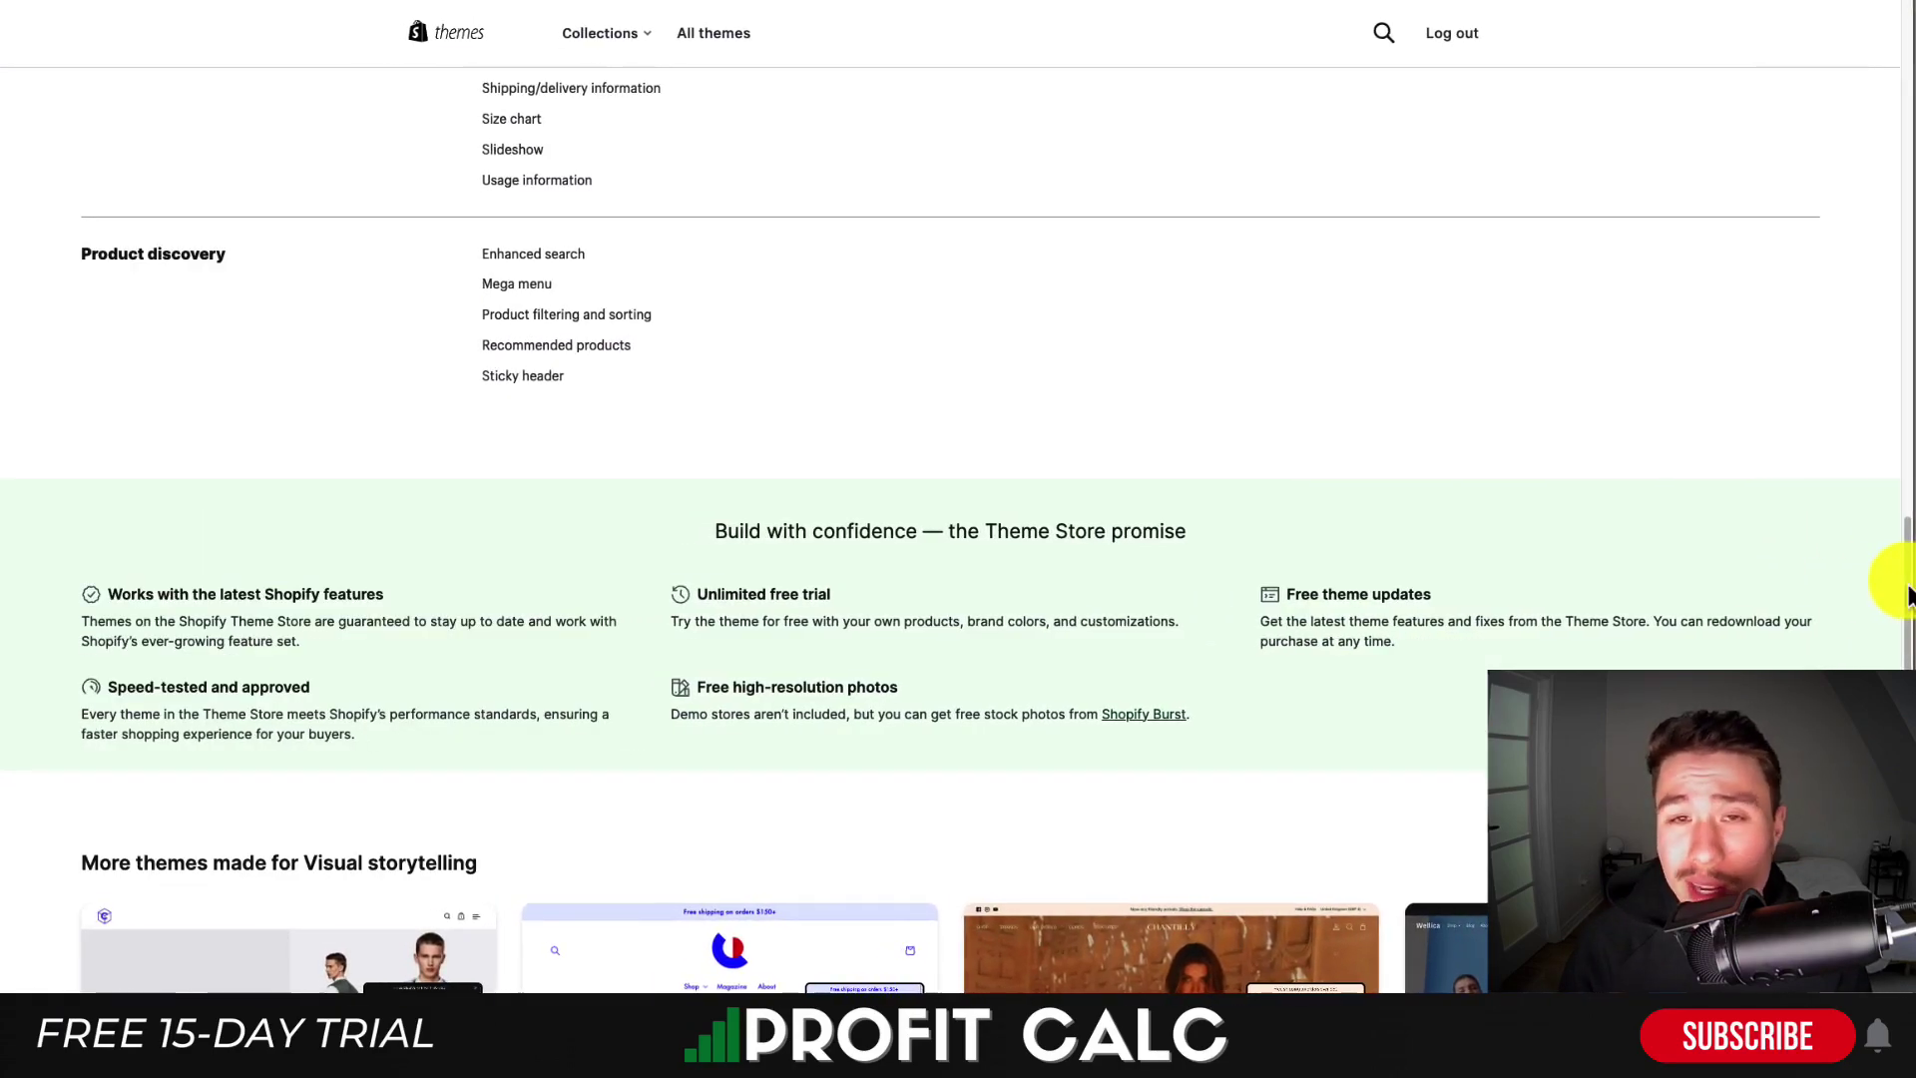
Highlight the Sticky header feature on the Sense theme page
{"action": "scroll", "coordinate": [1132, 511], "scroll_direction": "up", "scroll_amount": 20}
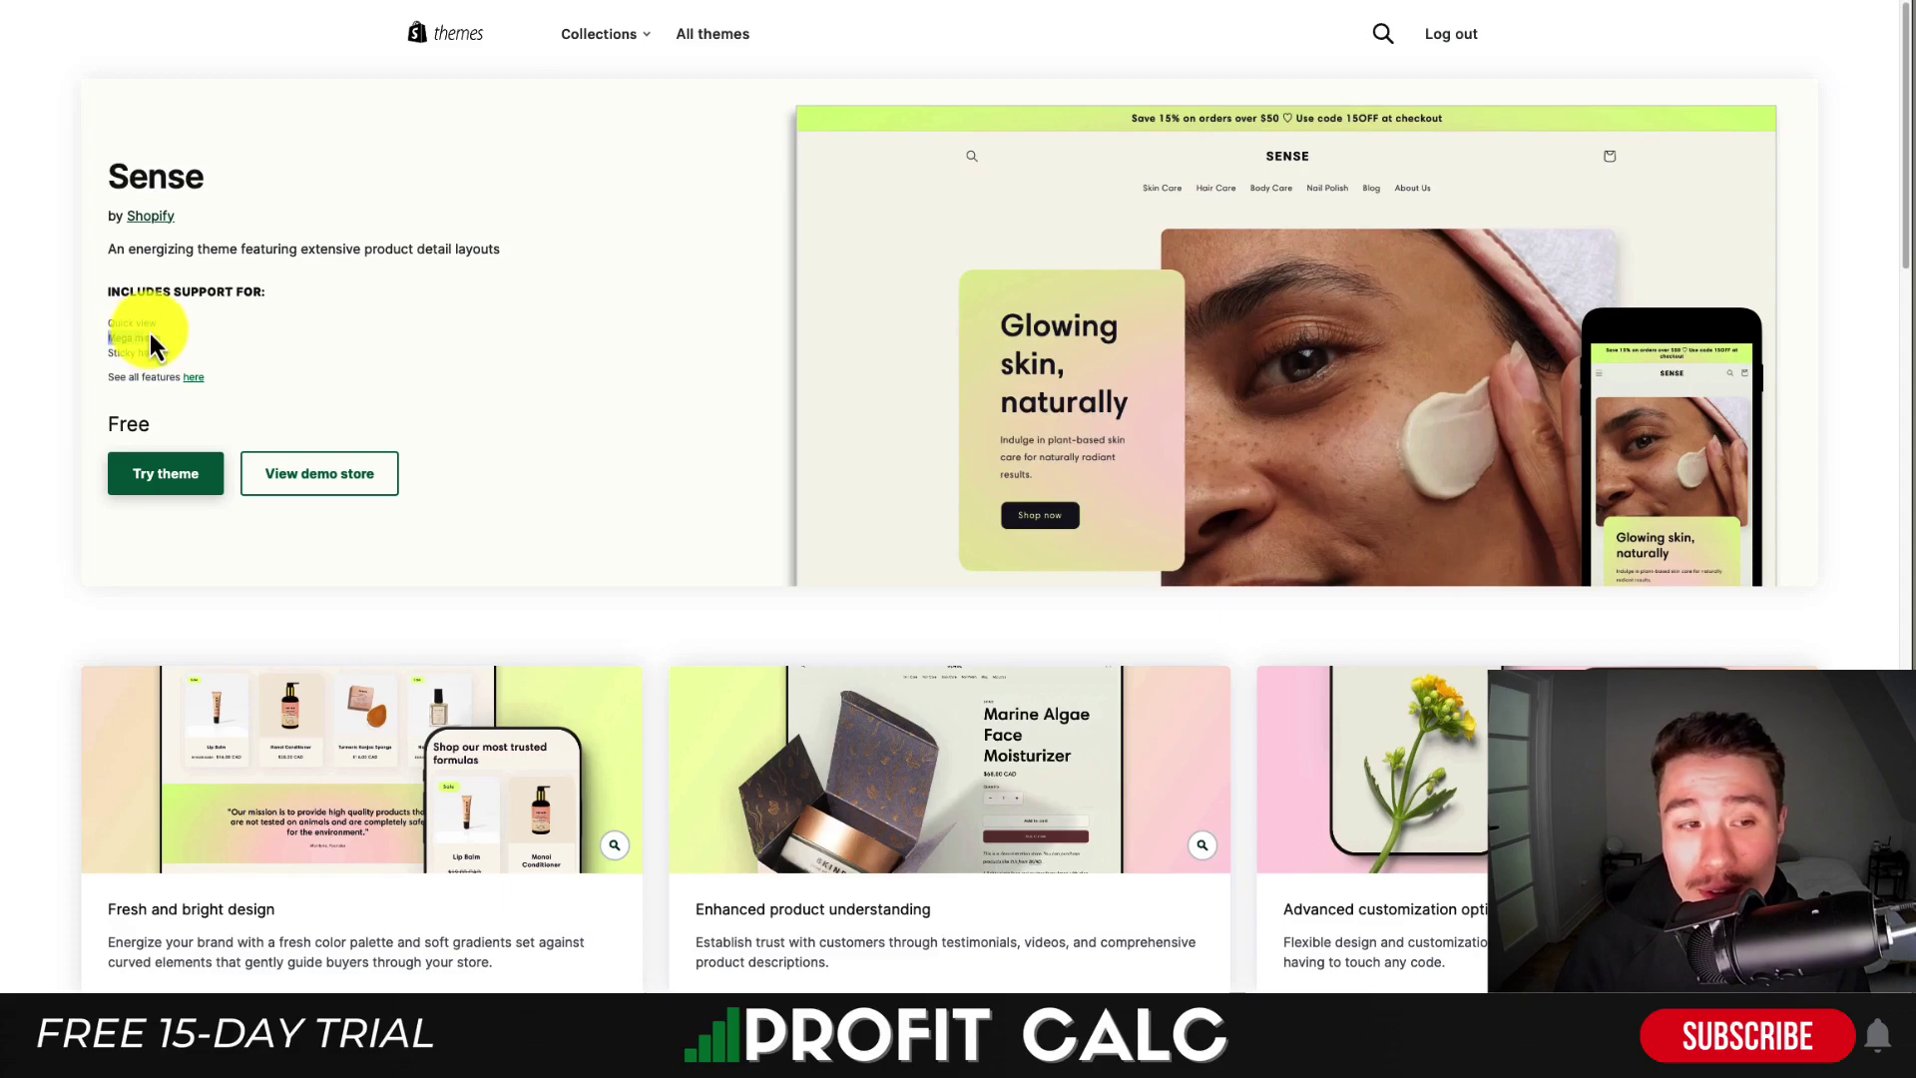
{"action": "left_click_drag", "start_coordinate": [121, 353], "coordinate": [375, 355]}
{"action": "scroll", "coordinate": [375, 355], "scroll_direction": "down", "scroll_amount": 4}
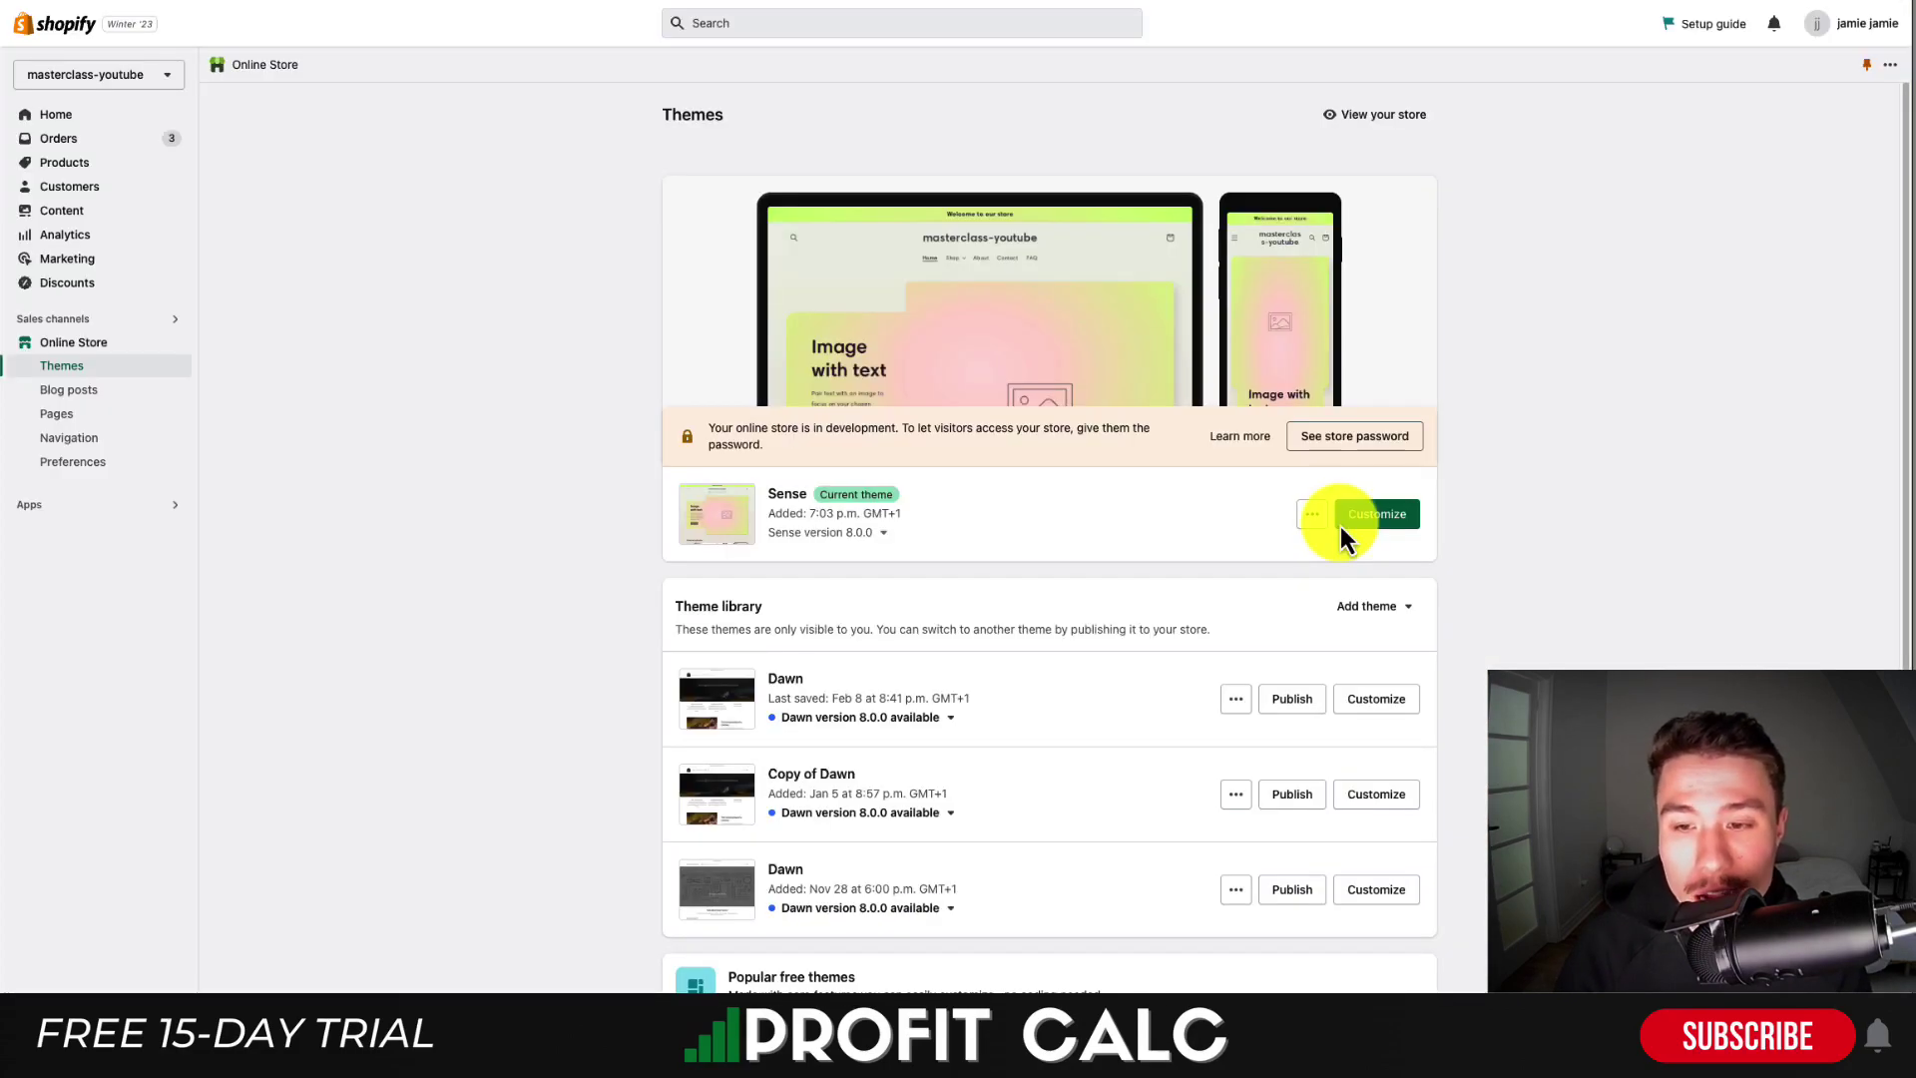
Open Sense in the theme editor and add a collection to the Collection list
{"action": "left_click", "coordinate": [1382, 519]}
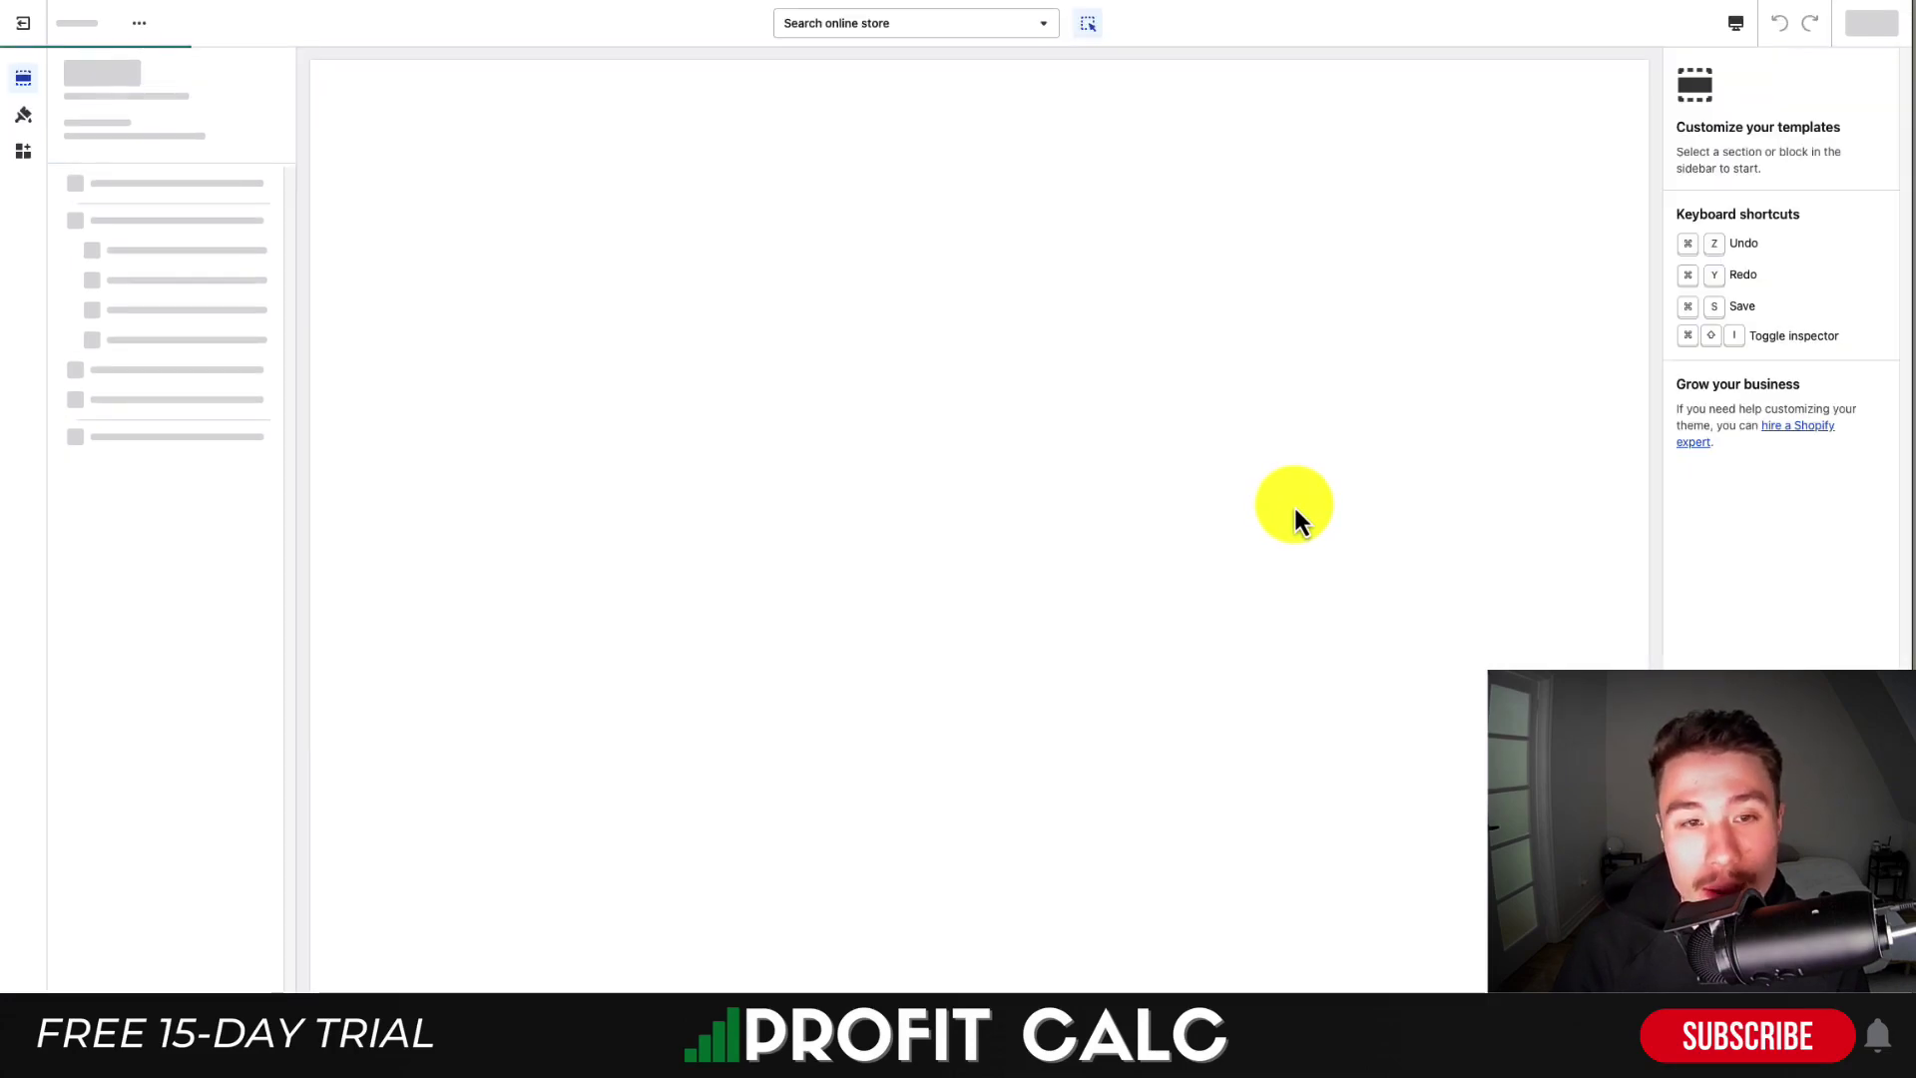
{"action": "scroll", "coordinate": [415, 647], "scroll_direction": "down", "scroll_amount": 7}
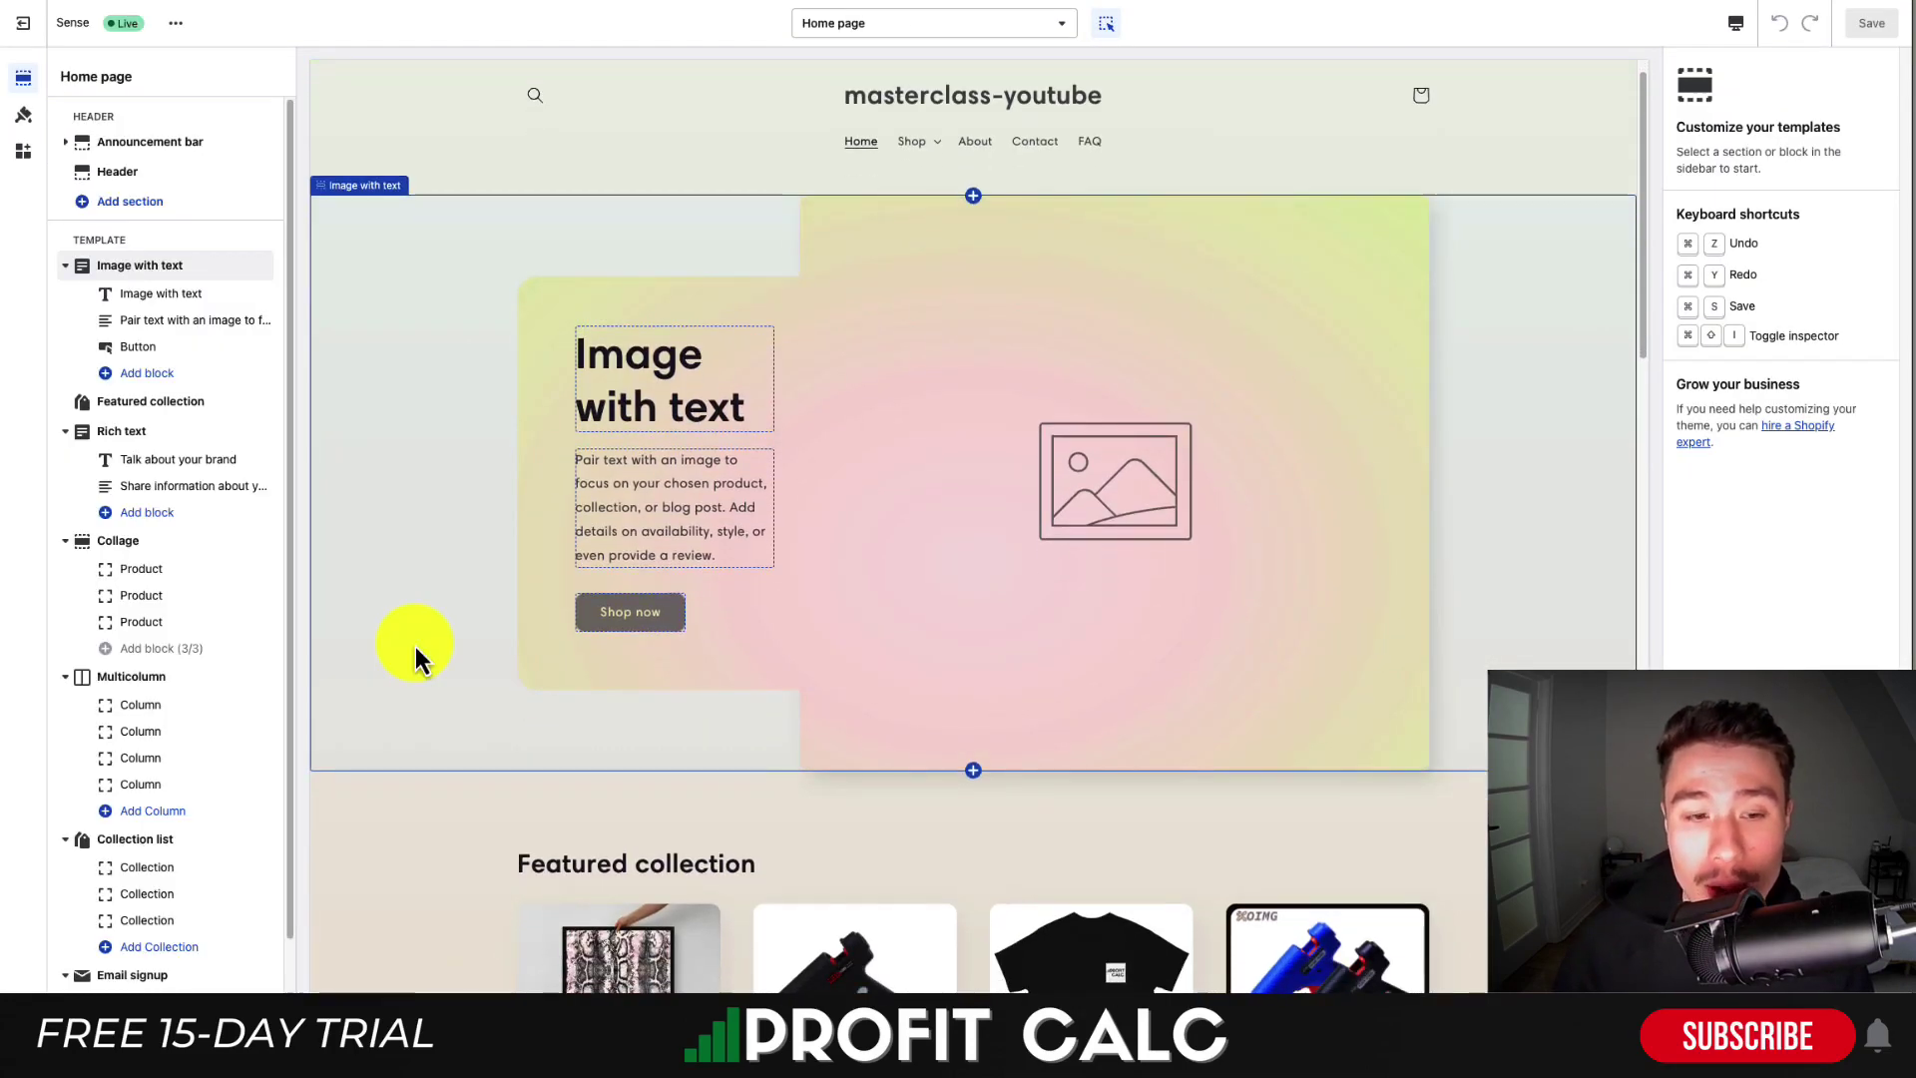
{"action": "scroll", "coordinate": [156, 768], "scroll_direction": "down", "scroll_amount": 2}
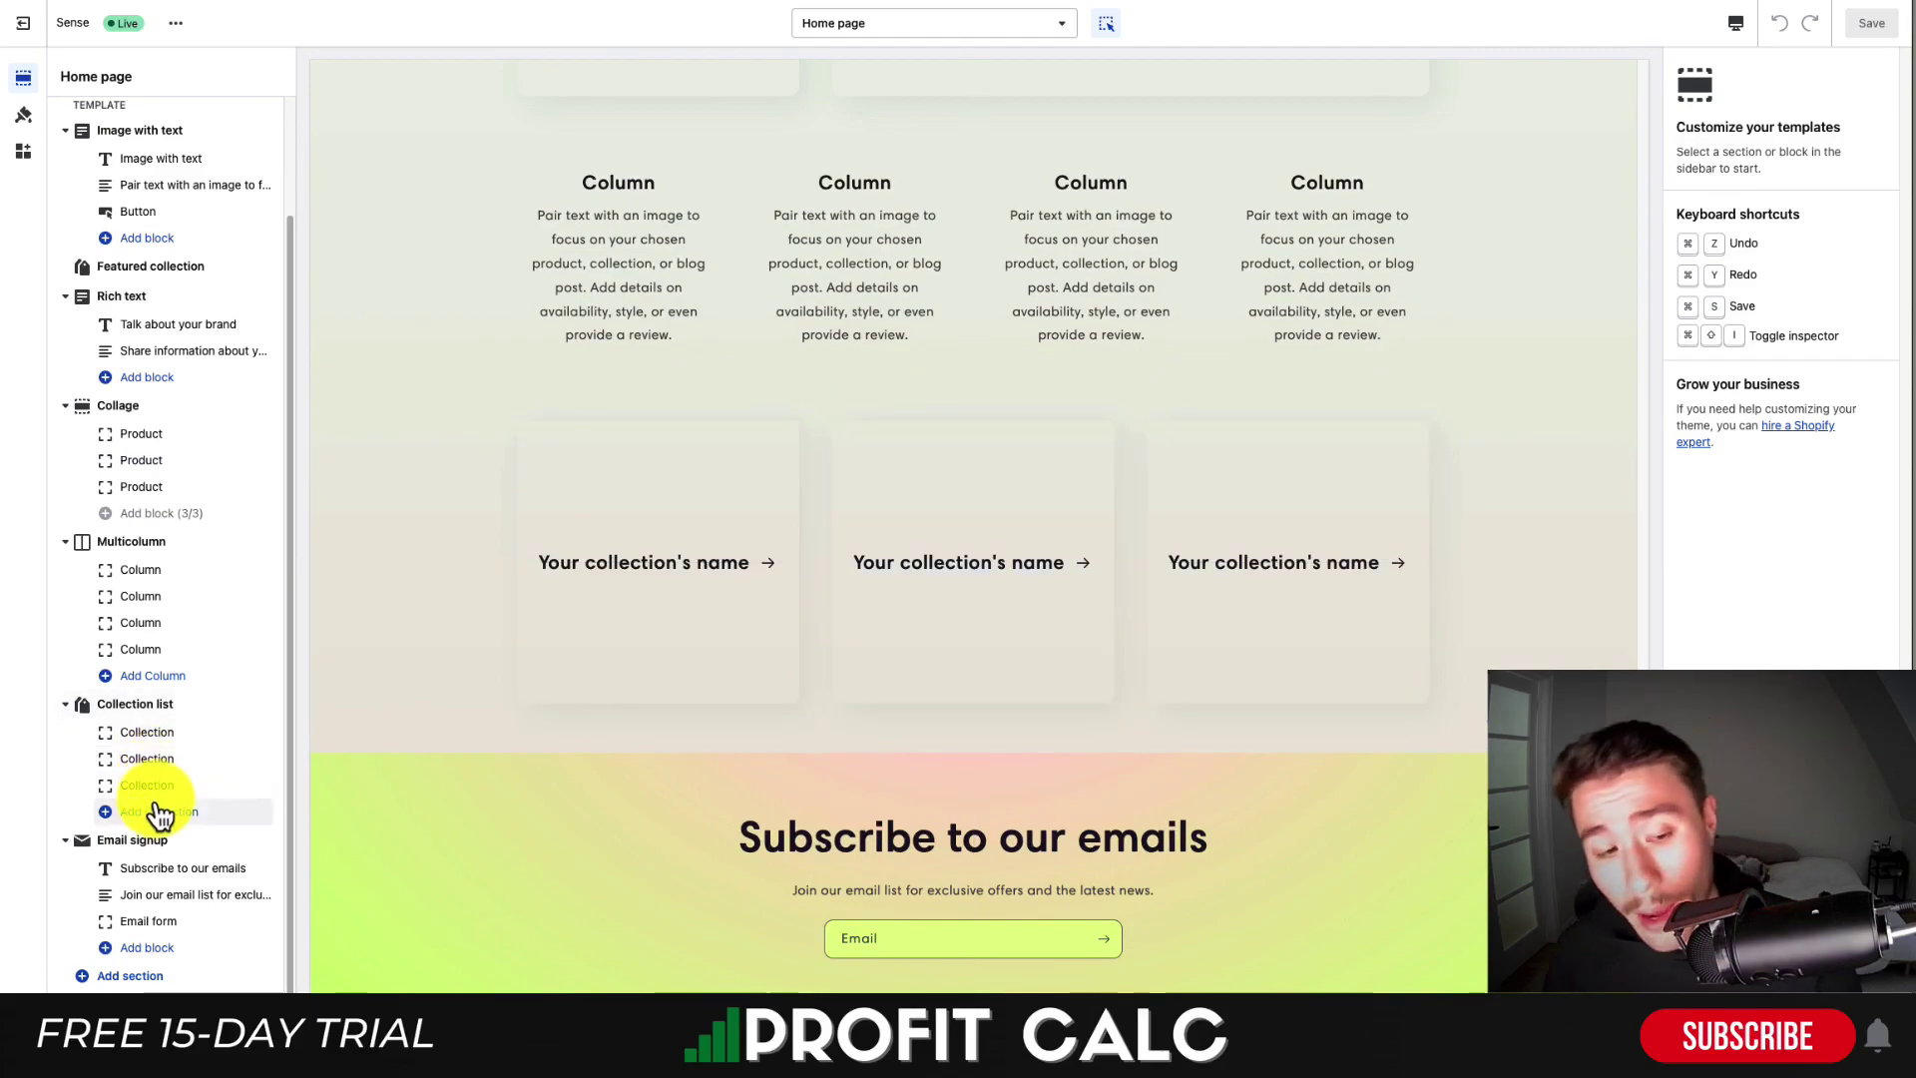
{"action": "left_click", "coordinate": [156, 813]}
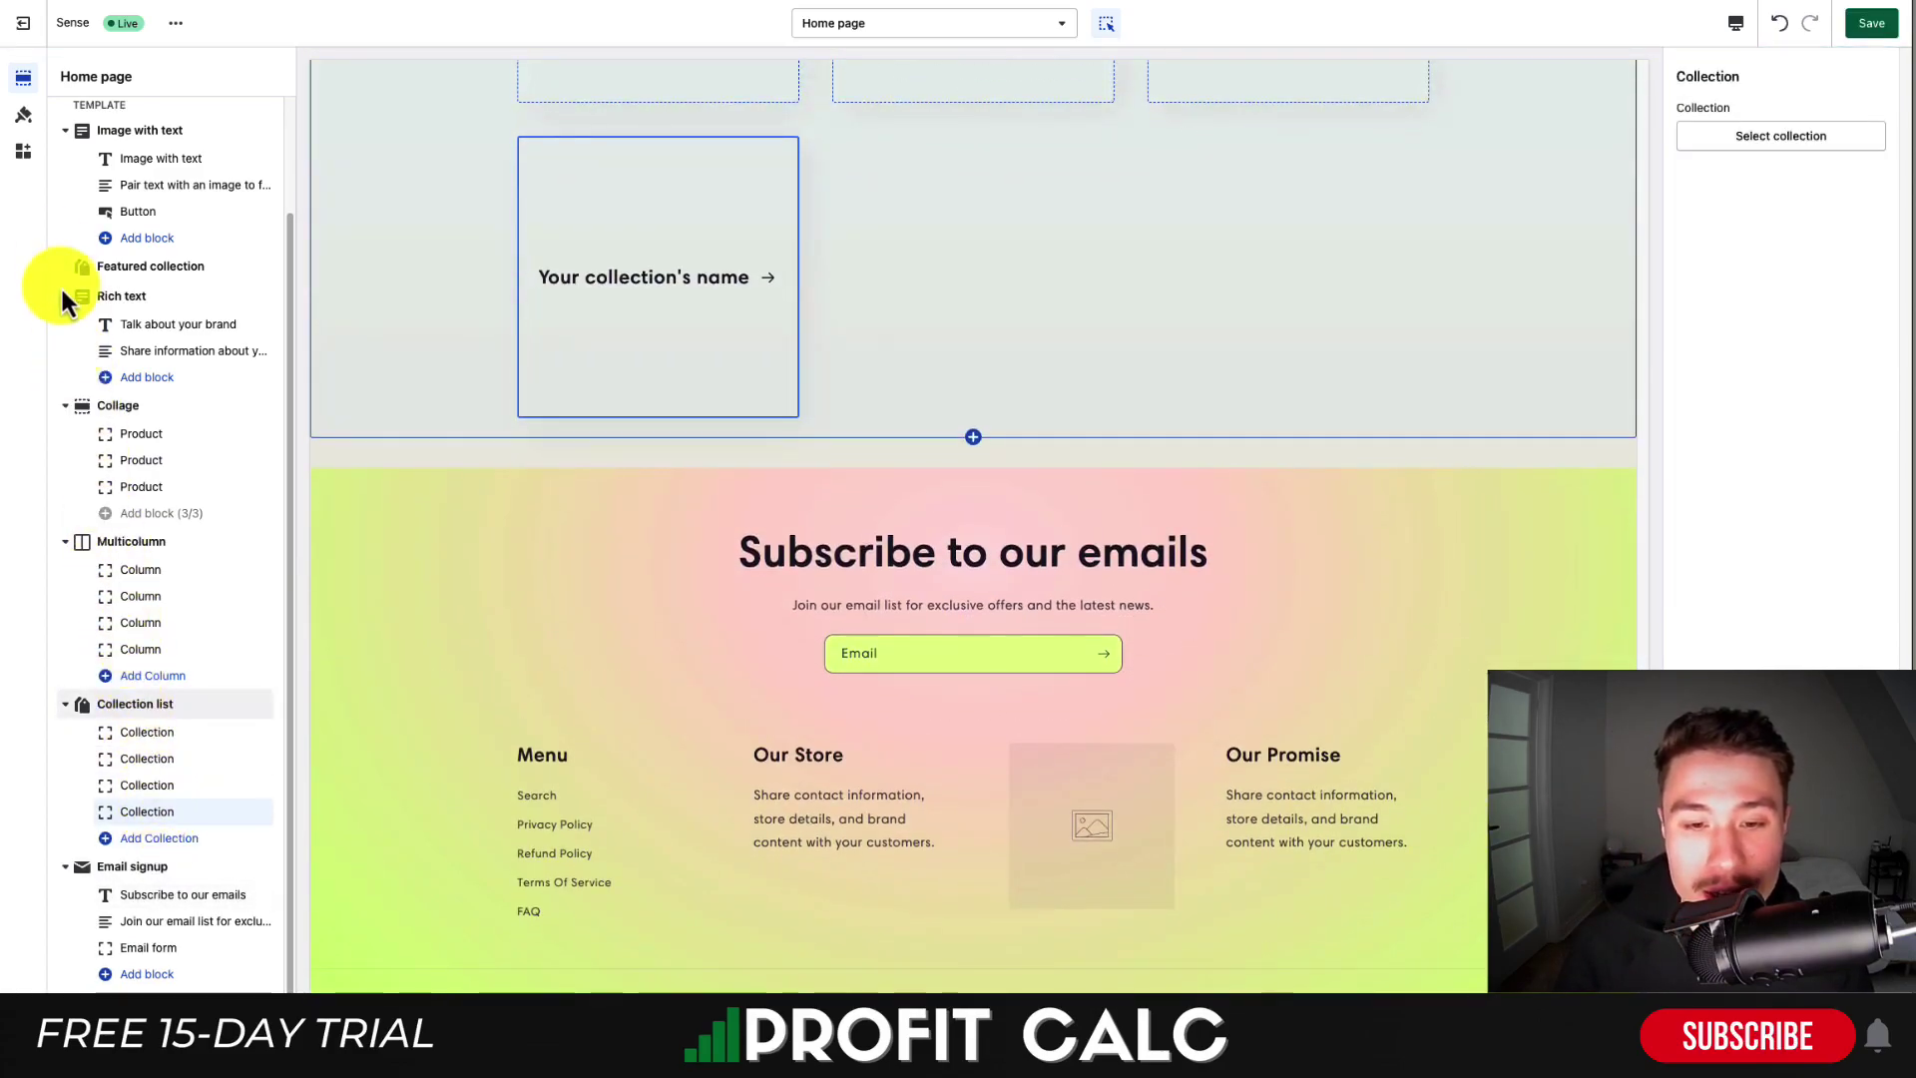
Check the Variant Pills theme settings, then select the Image with text section
{"action": "left_click", "coordinate": [26, 115]}
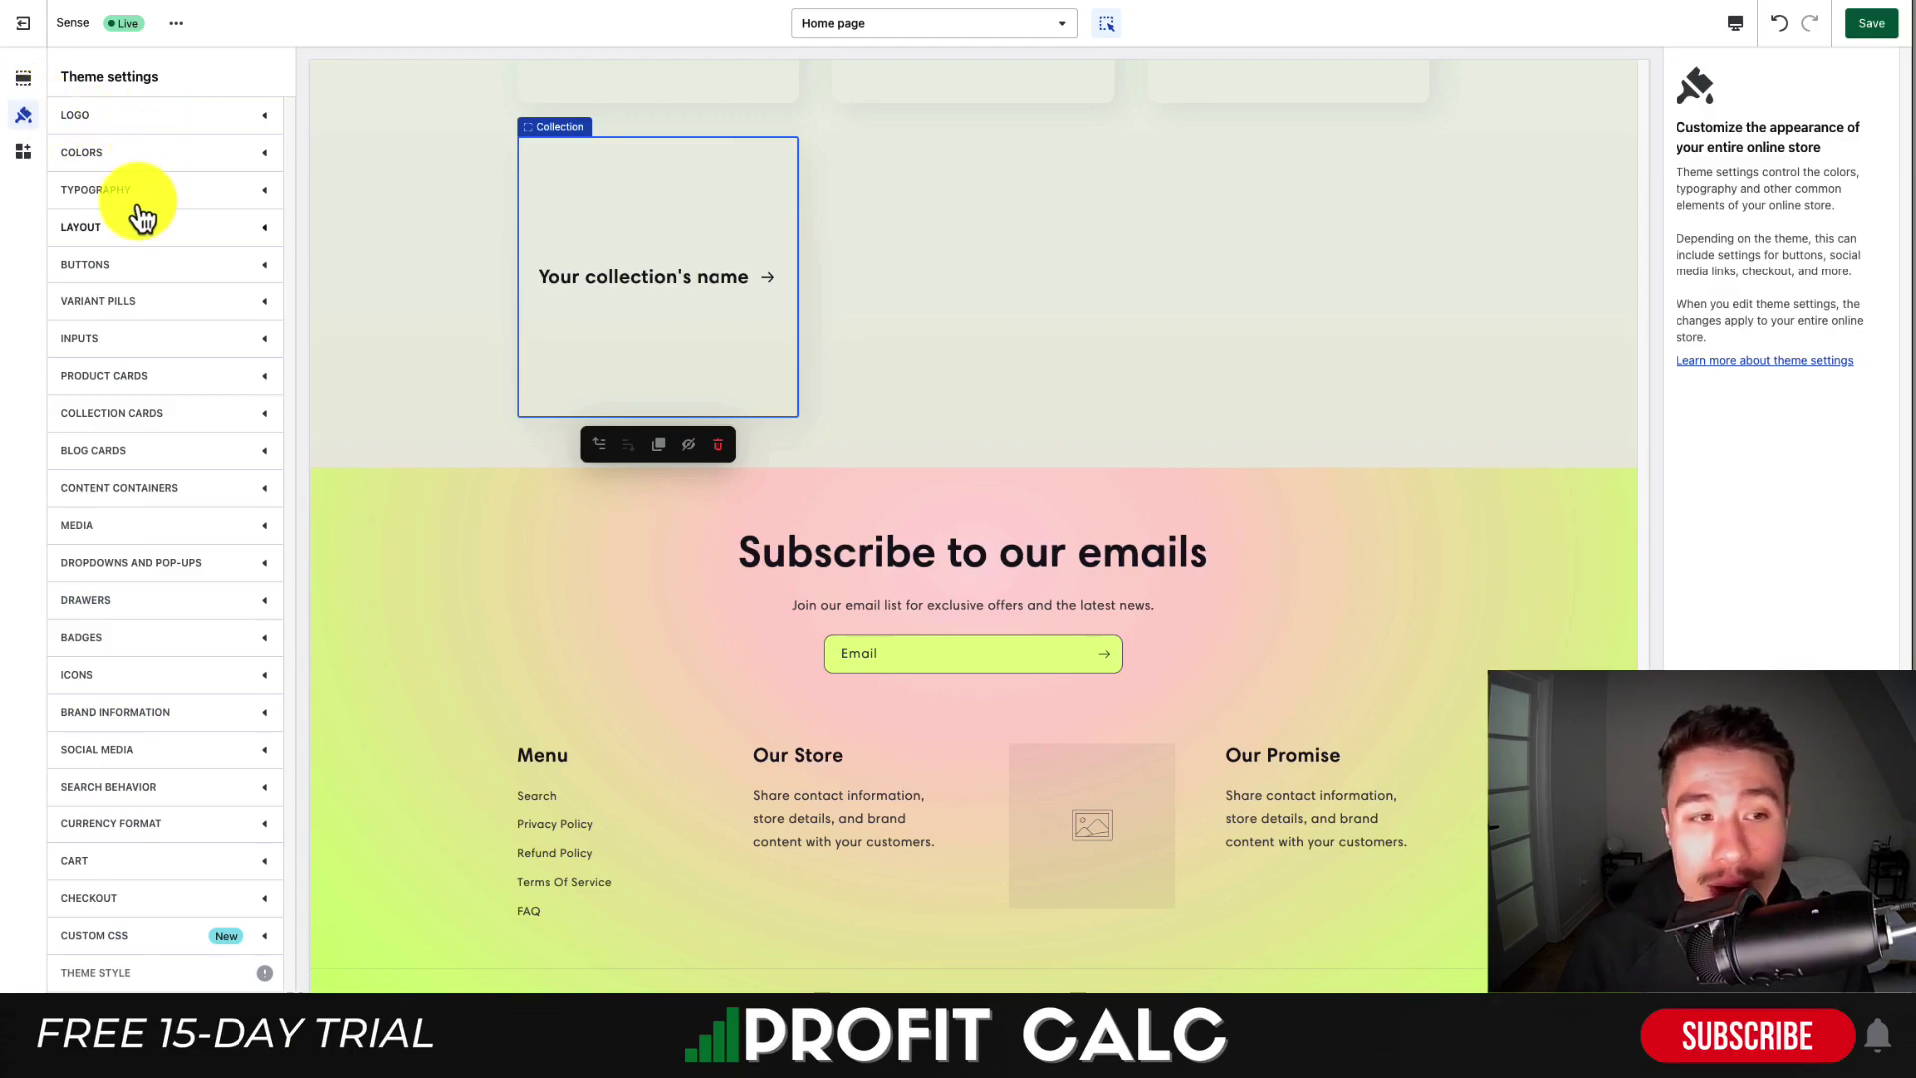
{"action": "left_click", "coordinate": [129, 301]}
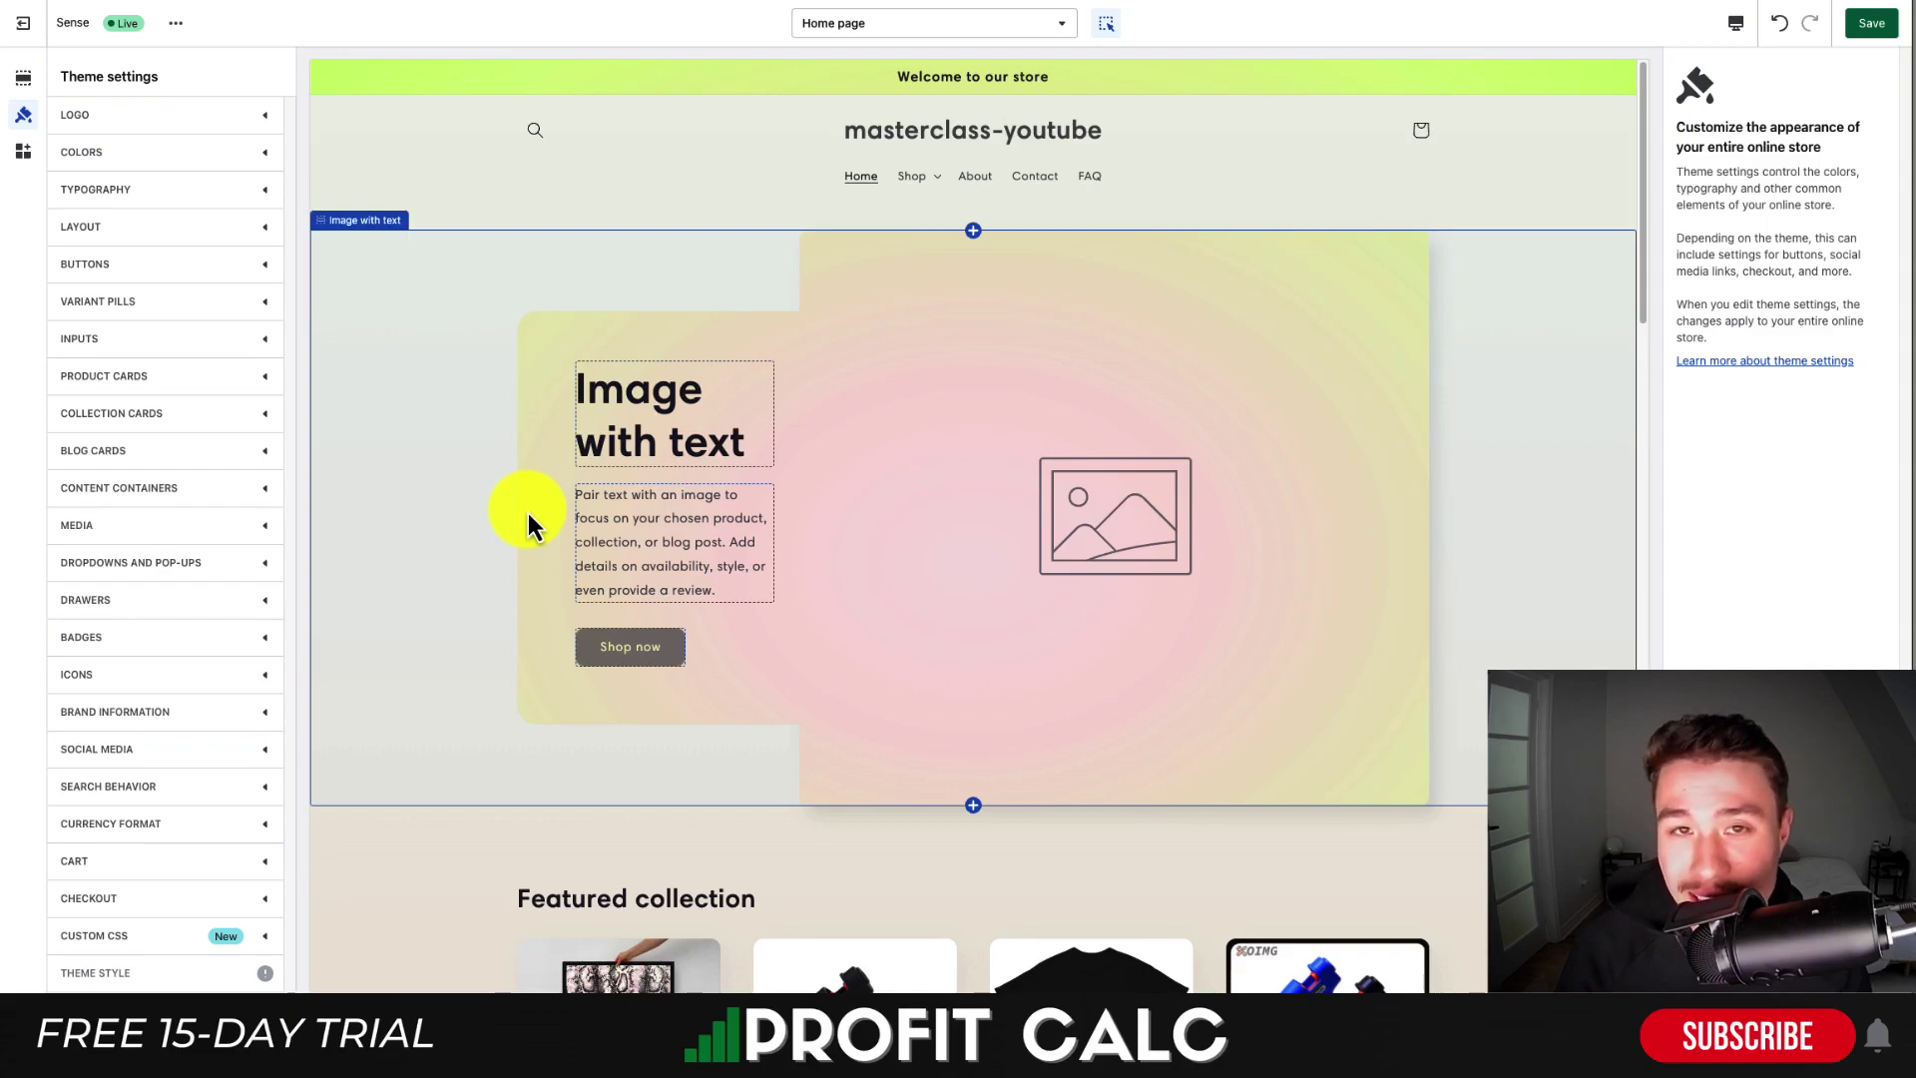
{"action": "left_click", "coordinate": [529, 513]}
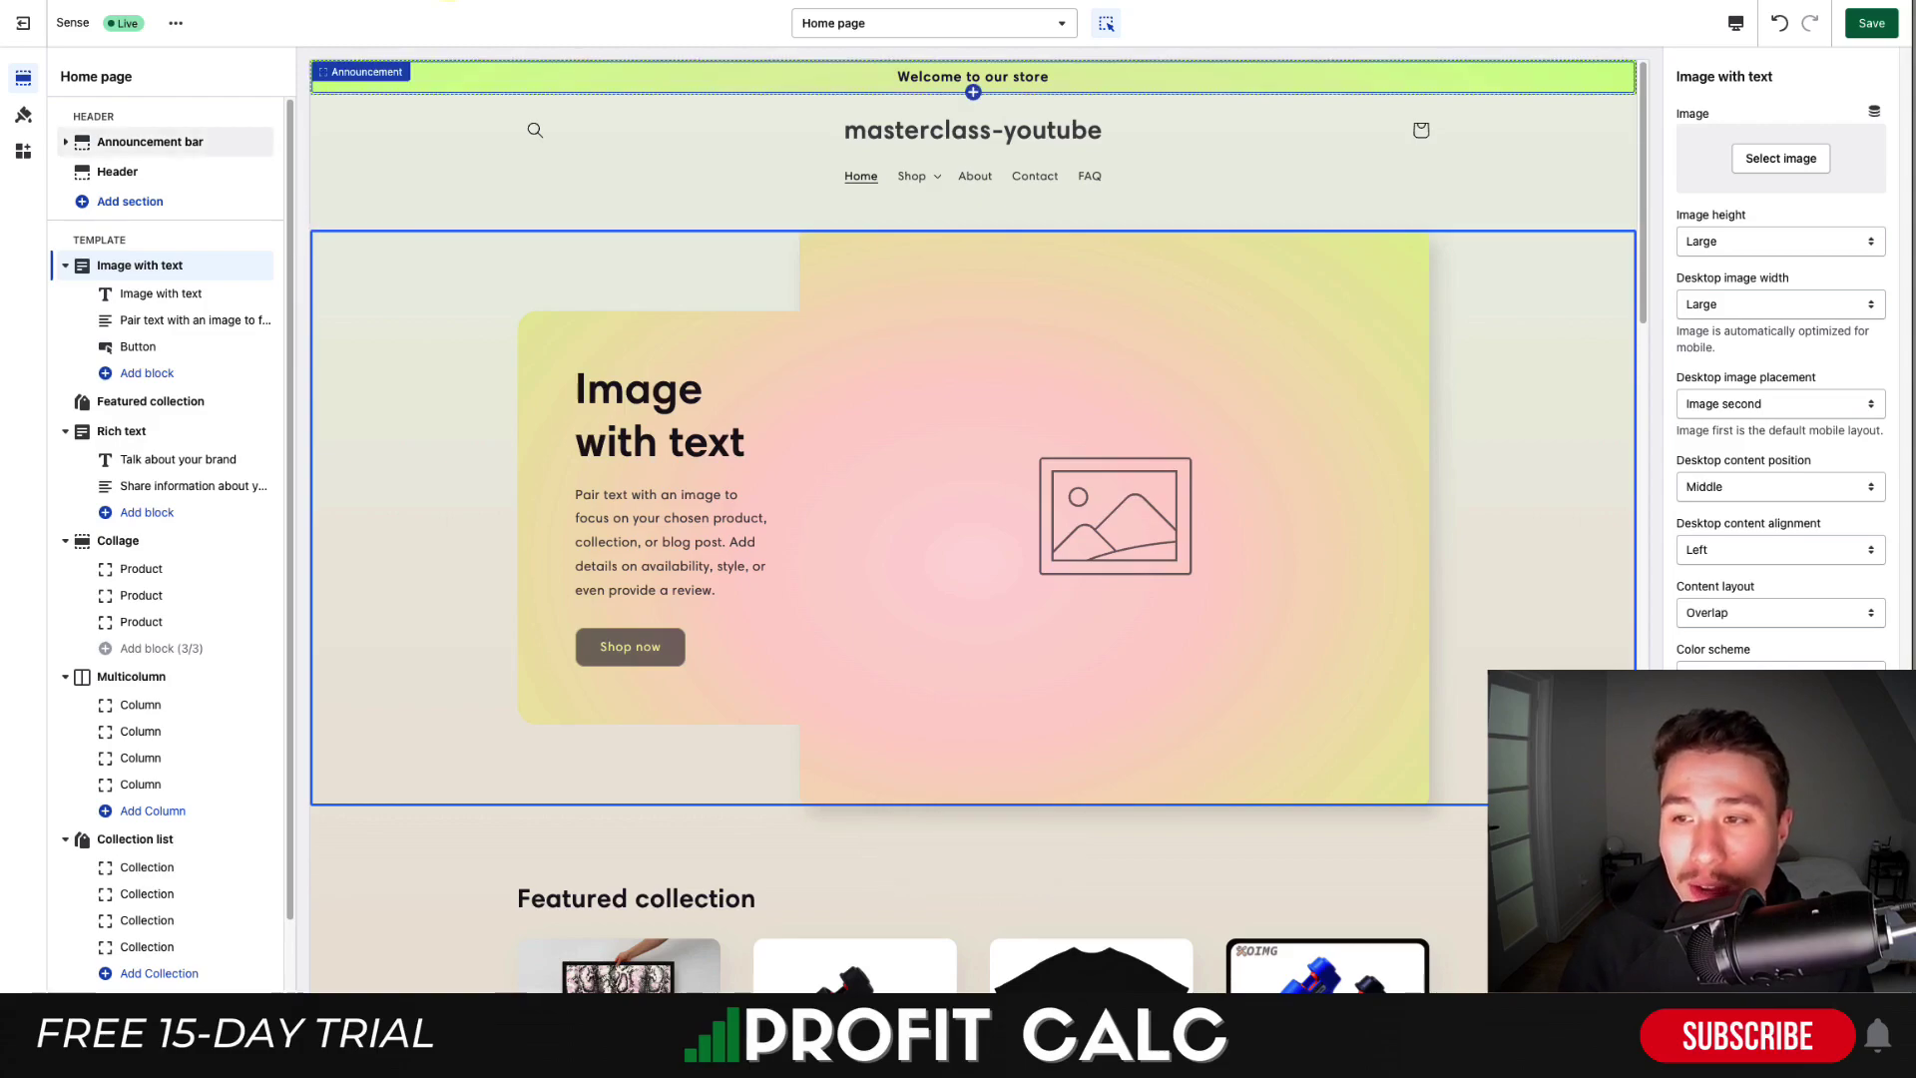
Open the Framed canvas - TEST PRODUCT page from Featured collection in the Default product template
{"action": "scroll", "coordinate": [1284, 190], "scroll_direction": "down", "scroll_amount": 1}
{"action": "scroll", "coordinate": [1284, 189], "scroll_direction": "down", "scroll_amount": 5}
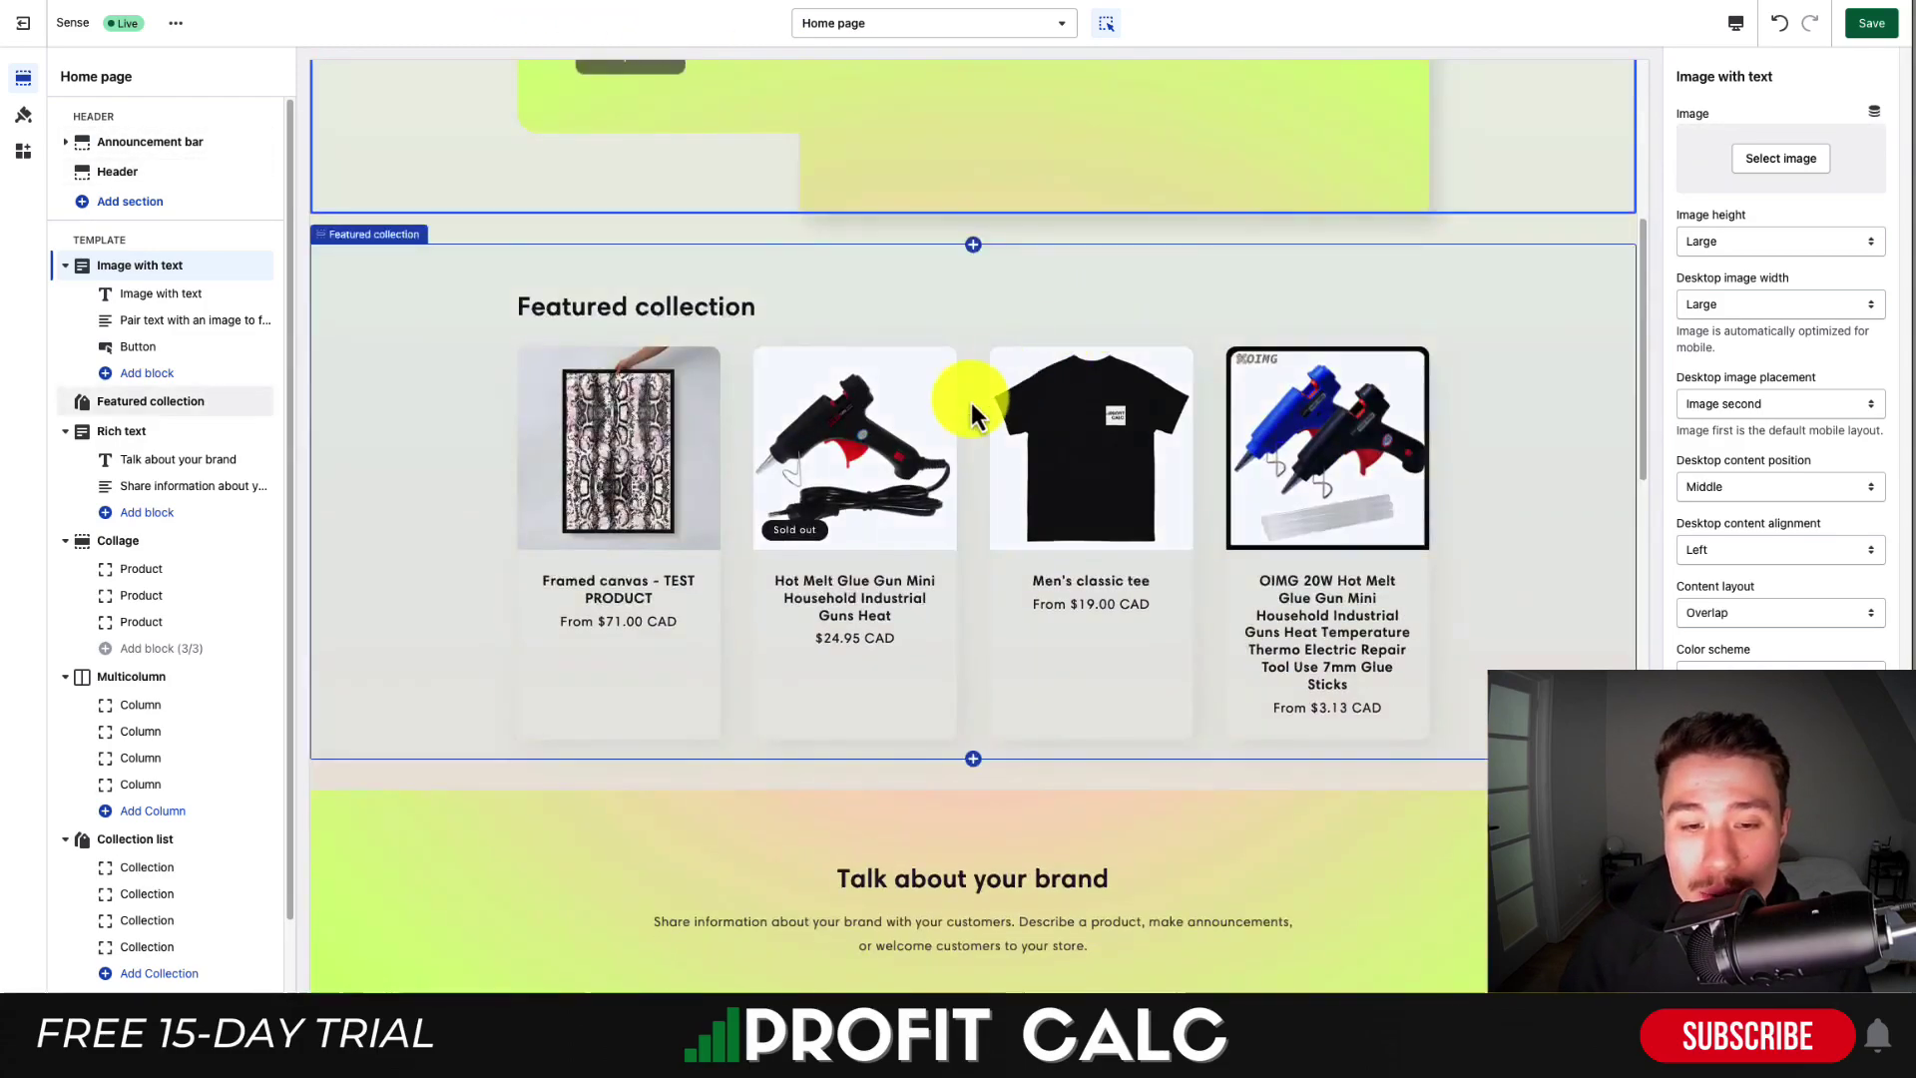
{"action": "left_click", "coordinate": [628, 604]}
{"action": "scroll", "coordinate": [633, 605], "scroll_direction": "down", "scroll_amount": 10}
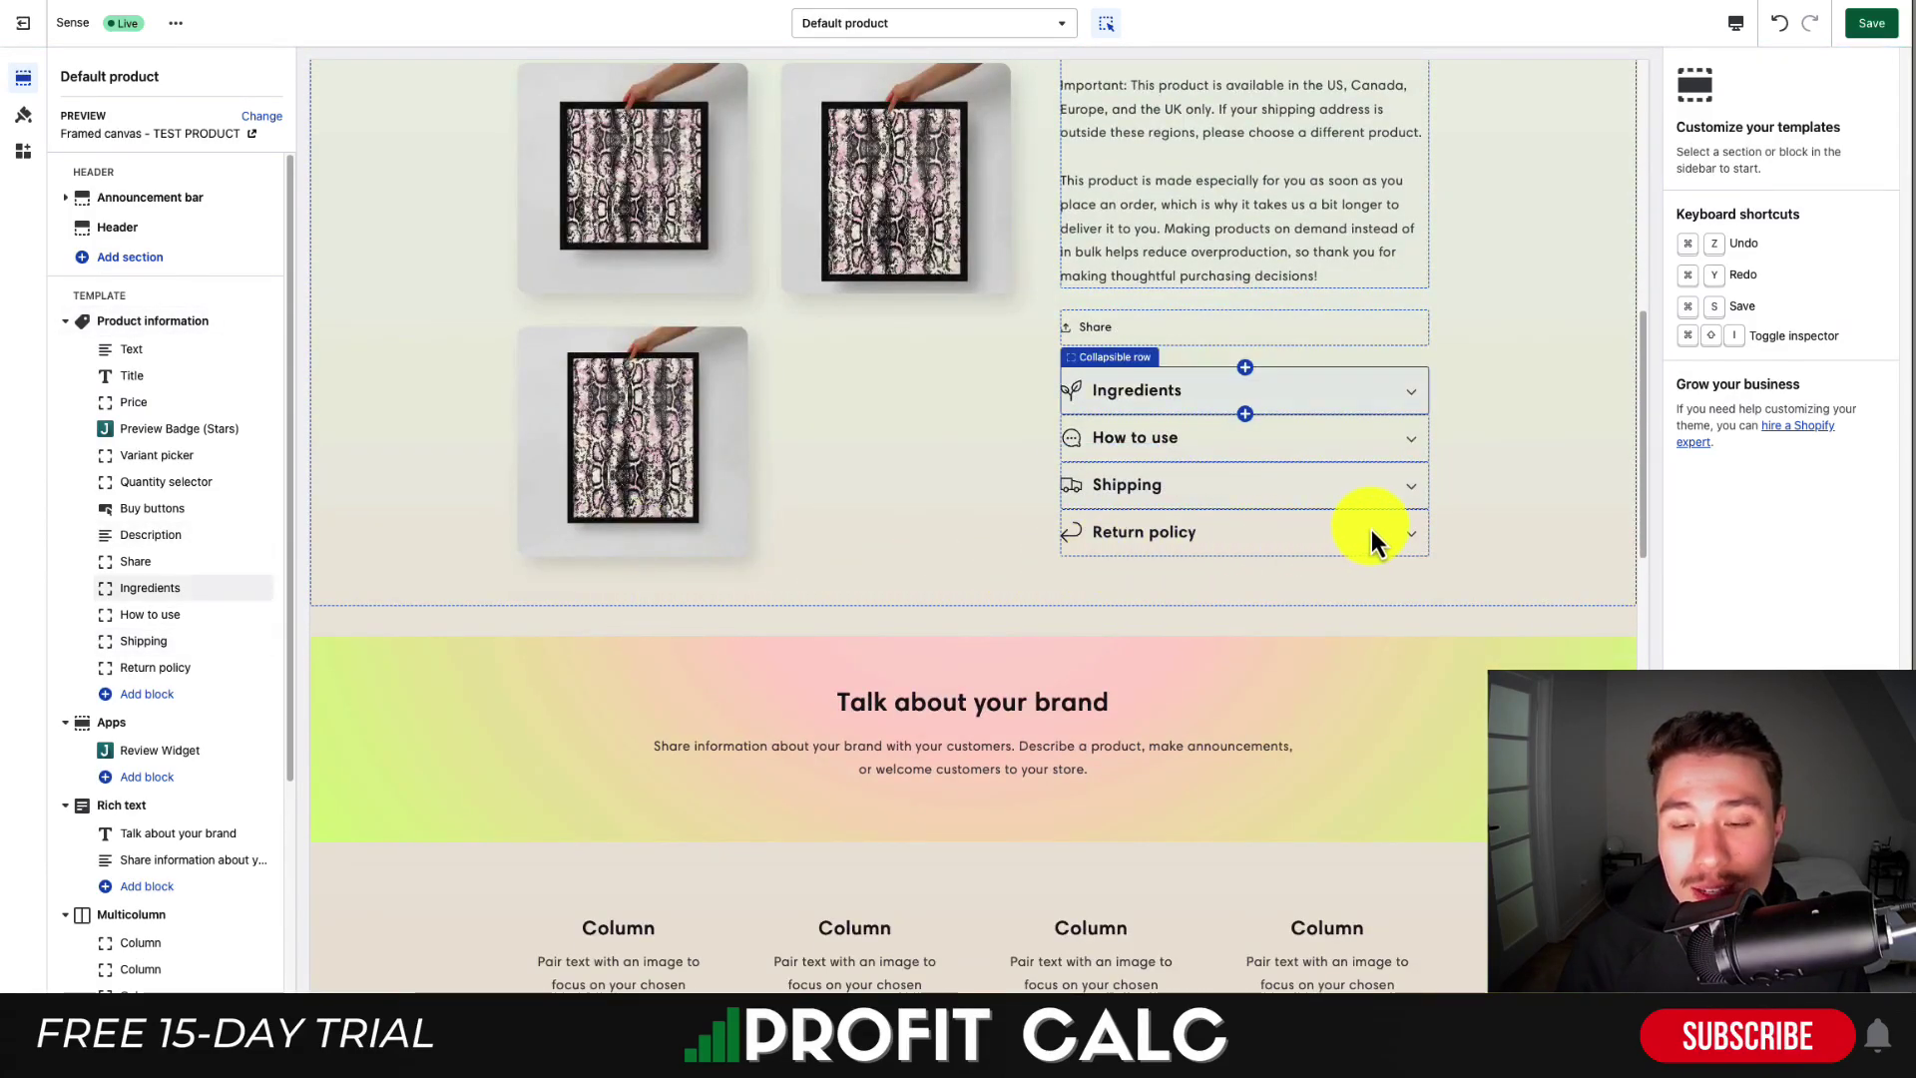
{"action": "scroll", "coordinate": [1369, 535], "scroll_direction": "down", "scroll_amount": 15}
{"action": "scroll", "coordinate": [1415, 555], "scroll_direction": "up", "scroll_amount": 20}
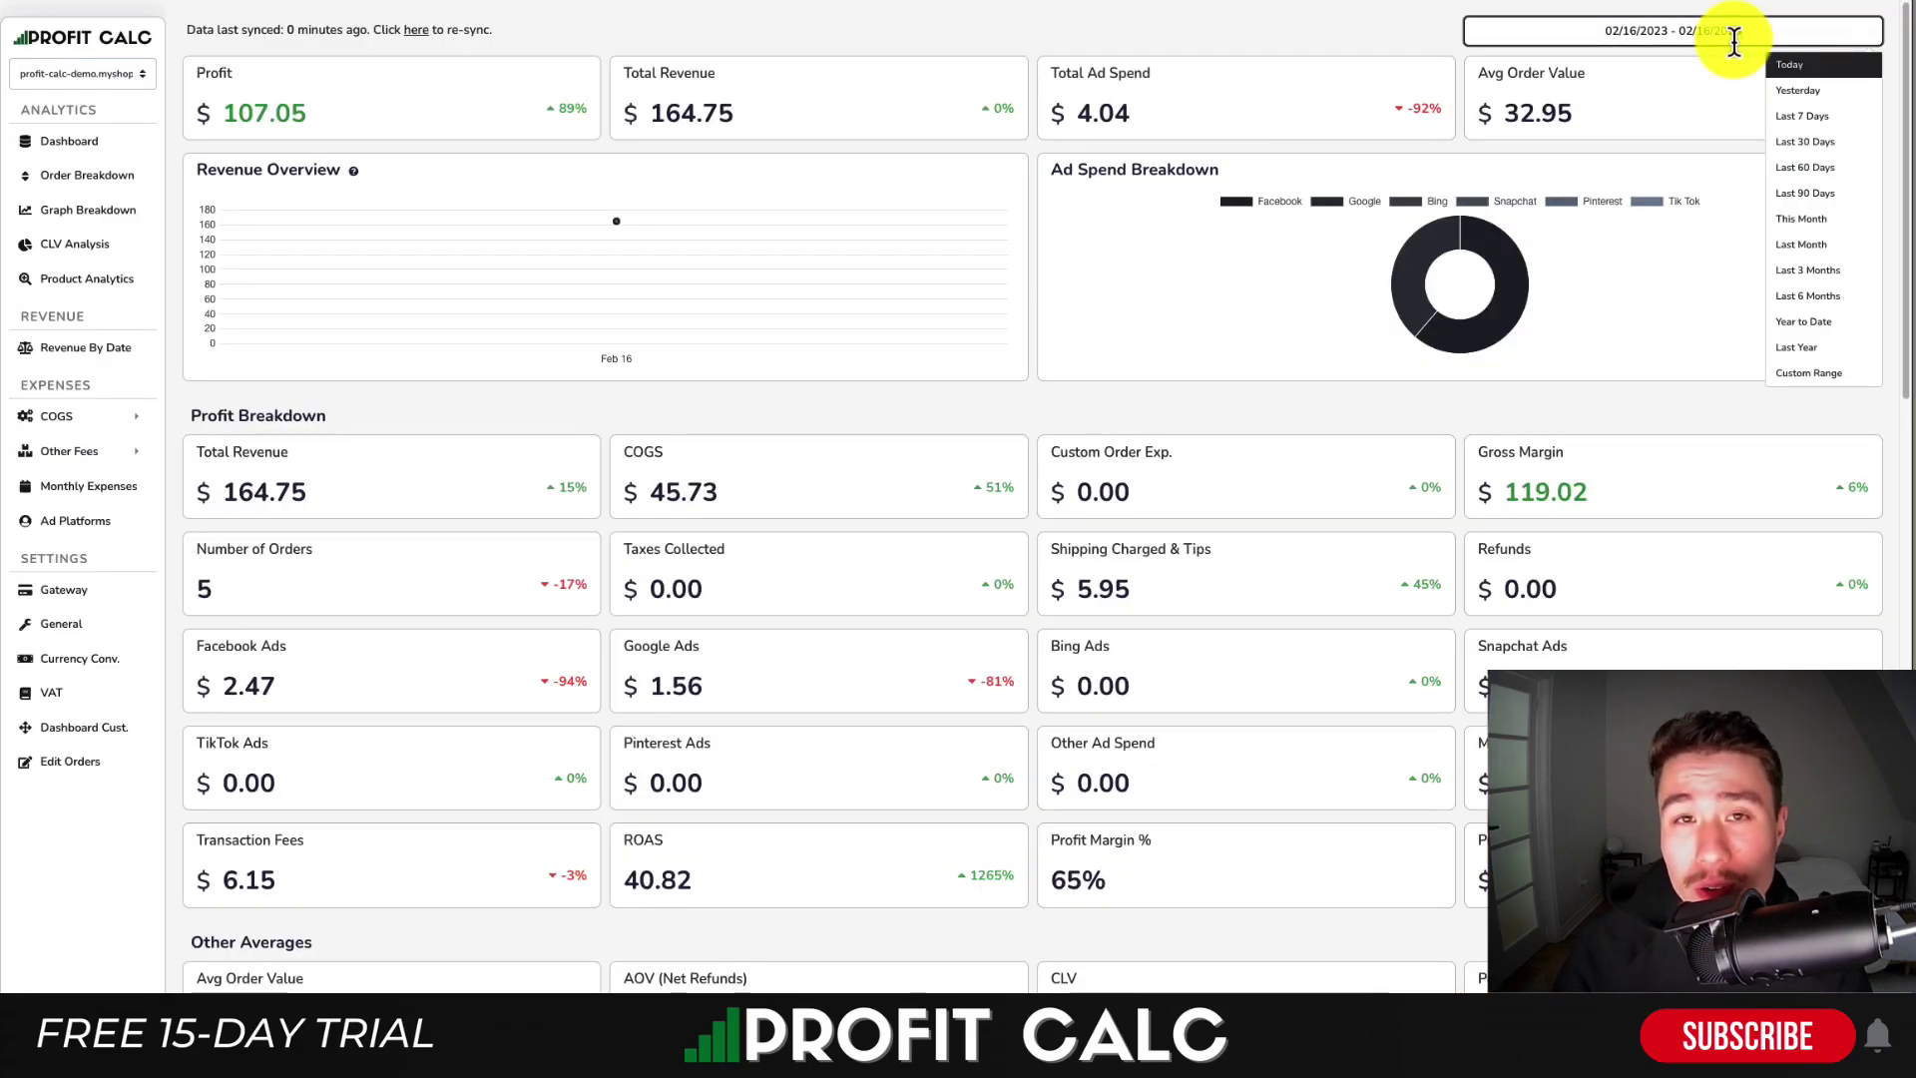
Set Profit Calc to Last 7 Days and review the $594.09 profit, $1,030.16 revenue metrics
{"action": "left_click", "coordinate": [1776, 129]}
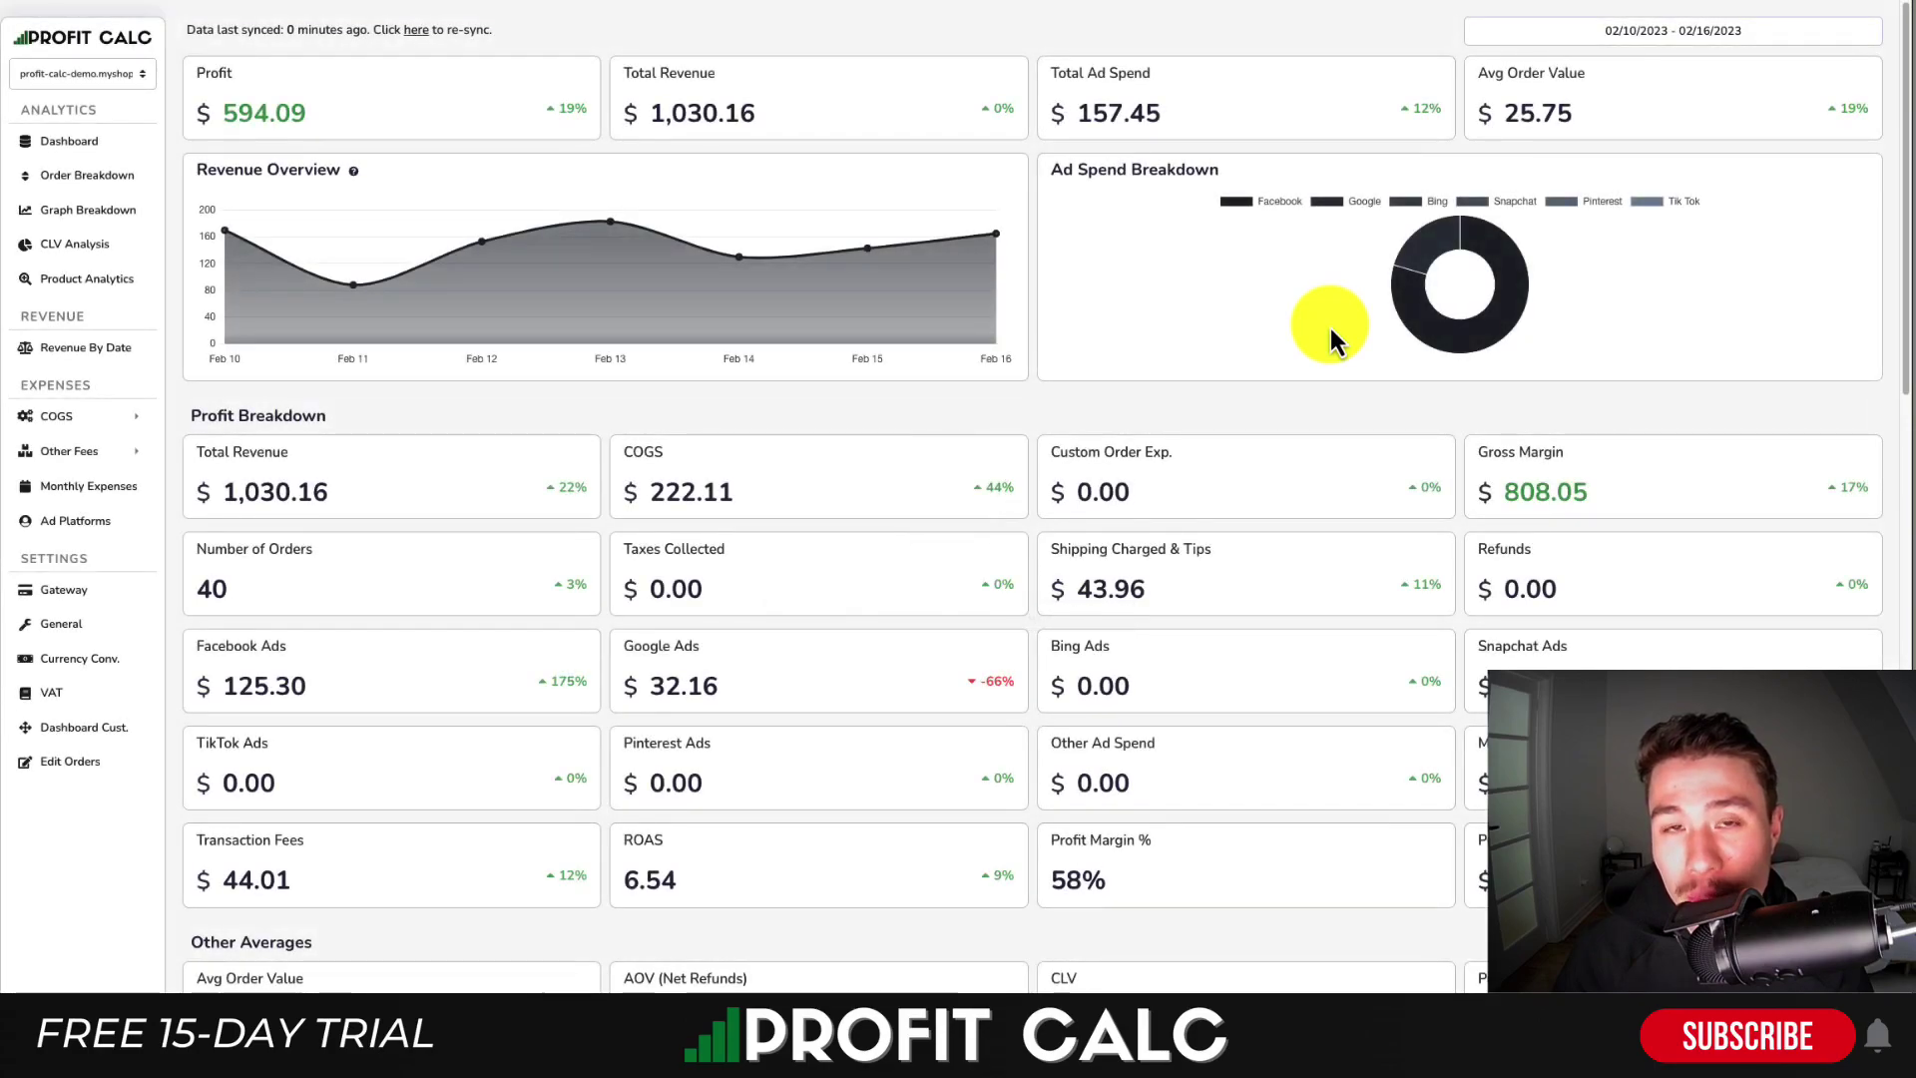
{"action": "scroll", "coordinate": [1332, 333], "scroll_direction": "down", "scroll_amount": 1}
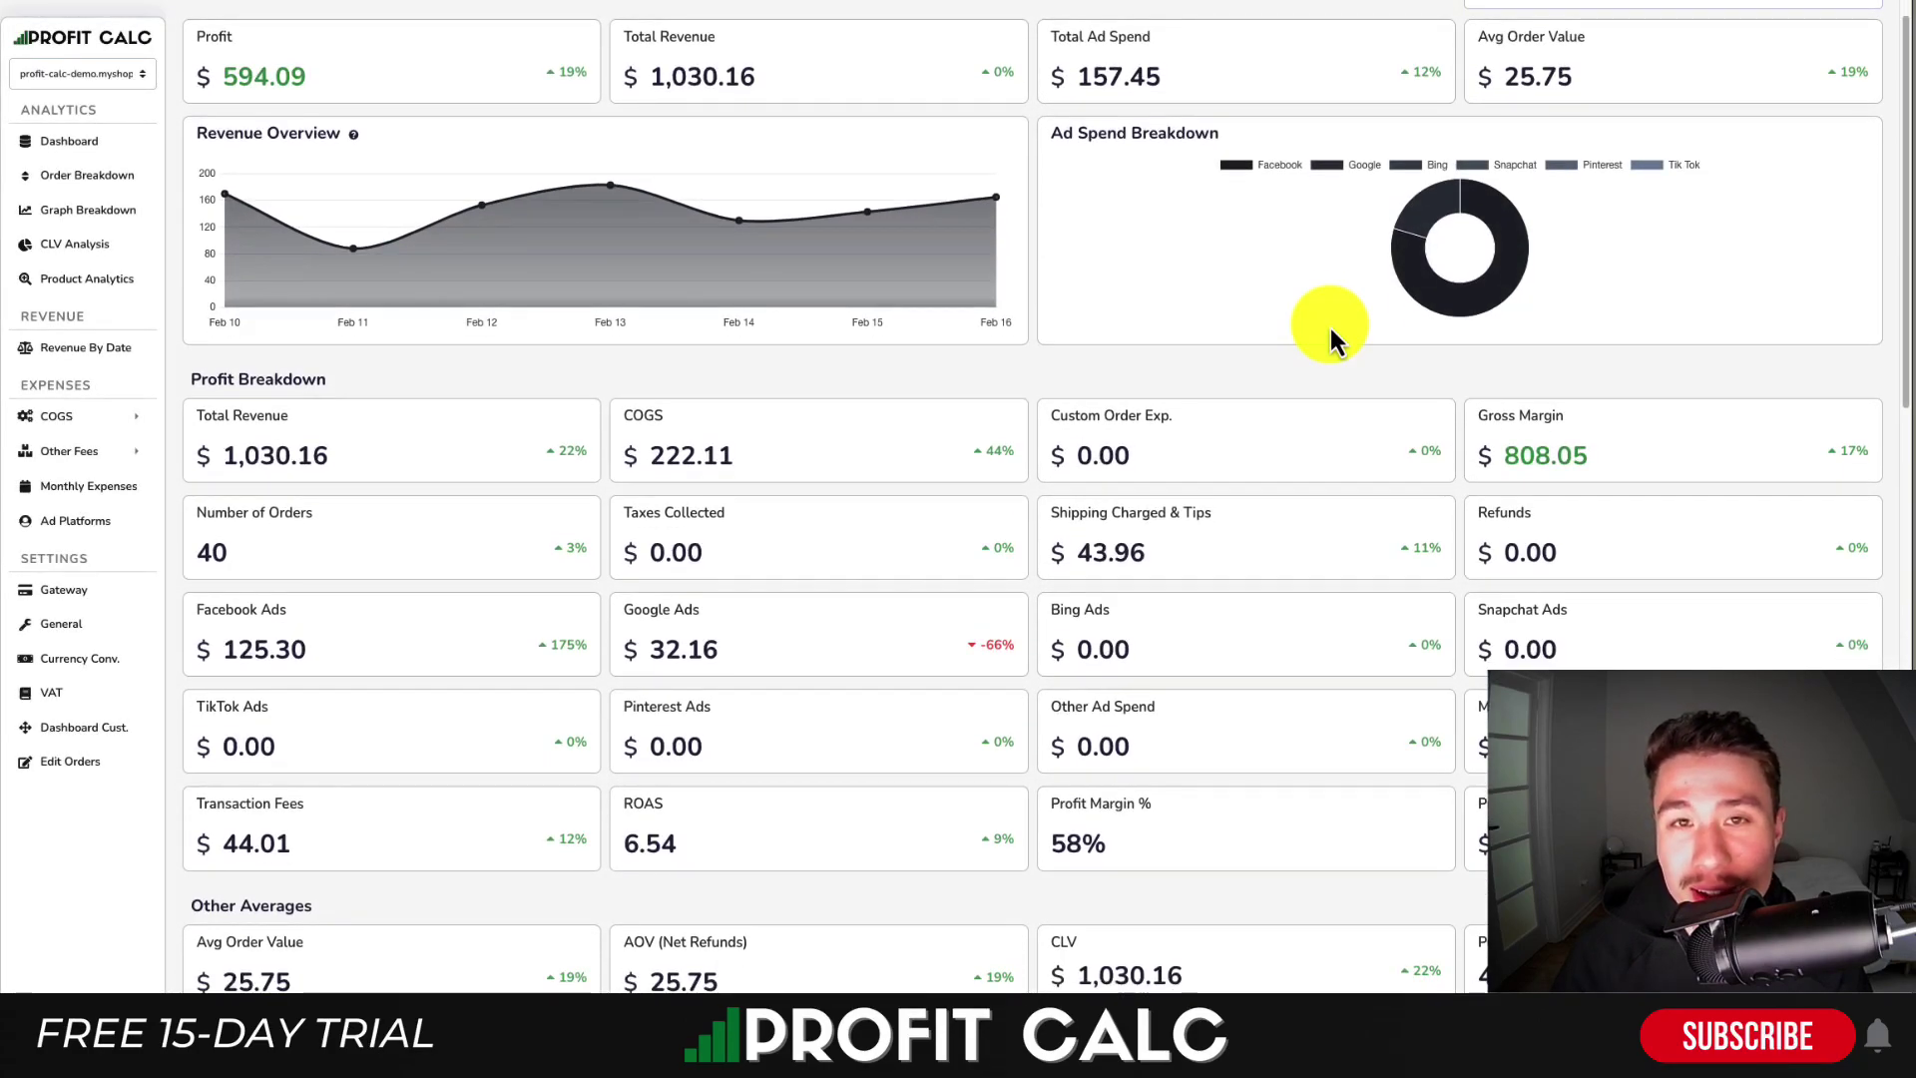
{"action": "mouse_move", "coordinate": [1903, 160]}
{"action": "left_mouse_down"}
{"action": "mouse_move", "coordinate": [1908, 691]}
{"action": "mouse_move", "coordinate": [1886, 129]}
{"action": "left_mouse_up"}
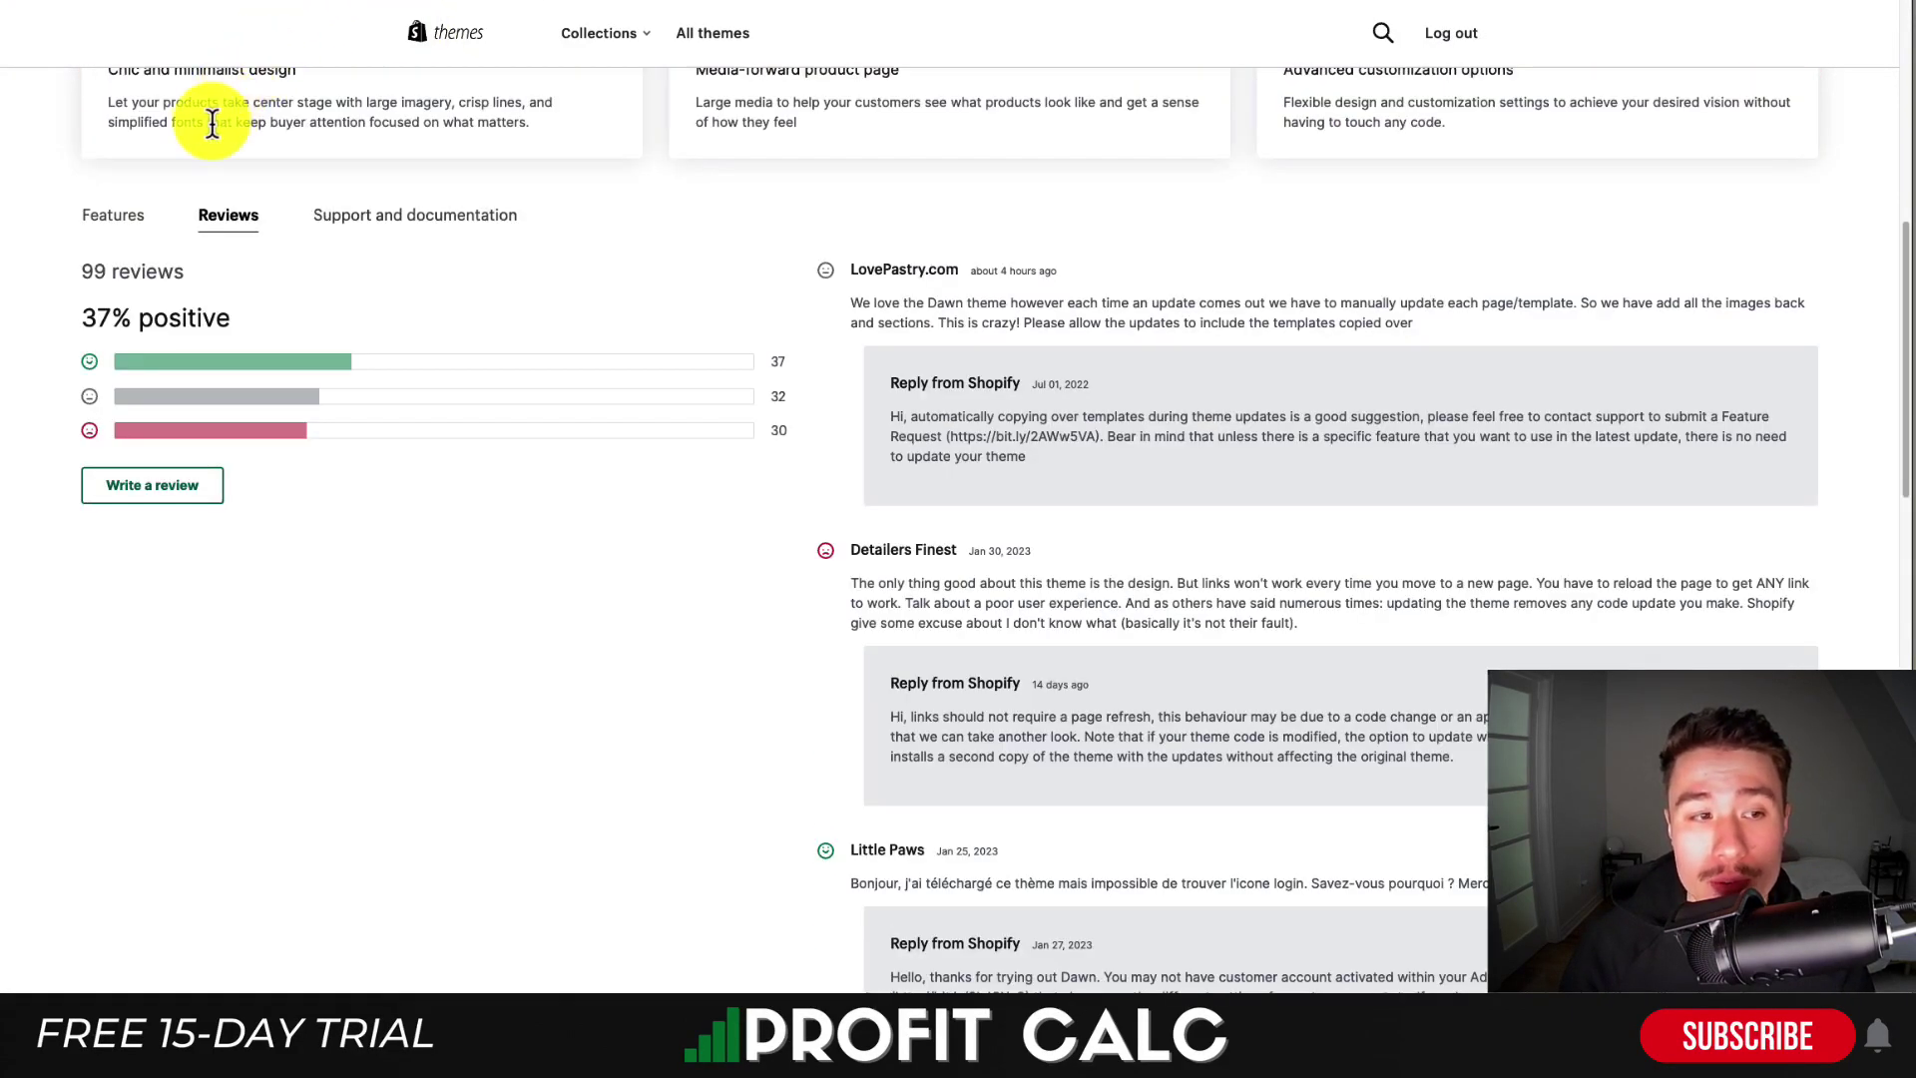
Highlight the review counts (99 Dawn, 23 Sense) and positive ratings (37%, 52%)
{"action": "double_click", "coordinate": [87, 271]}
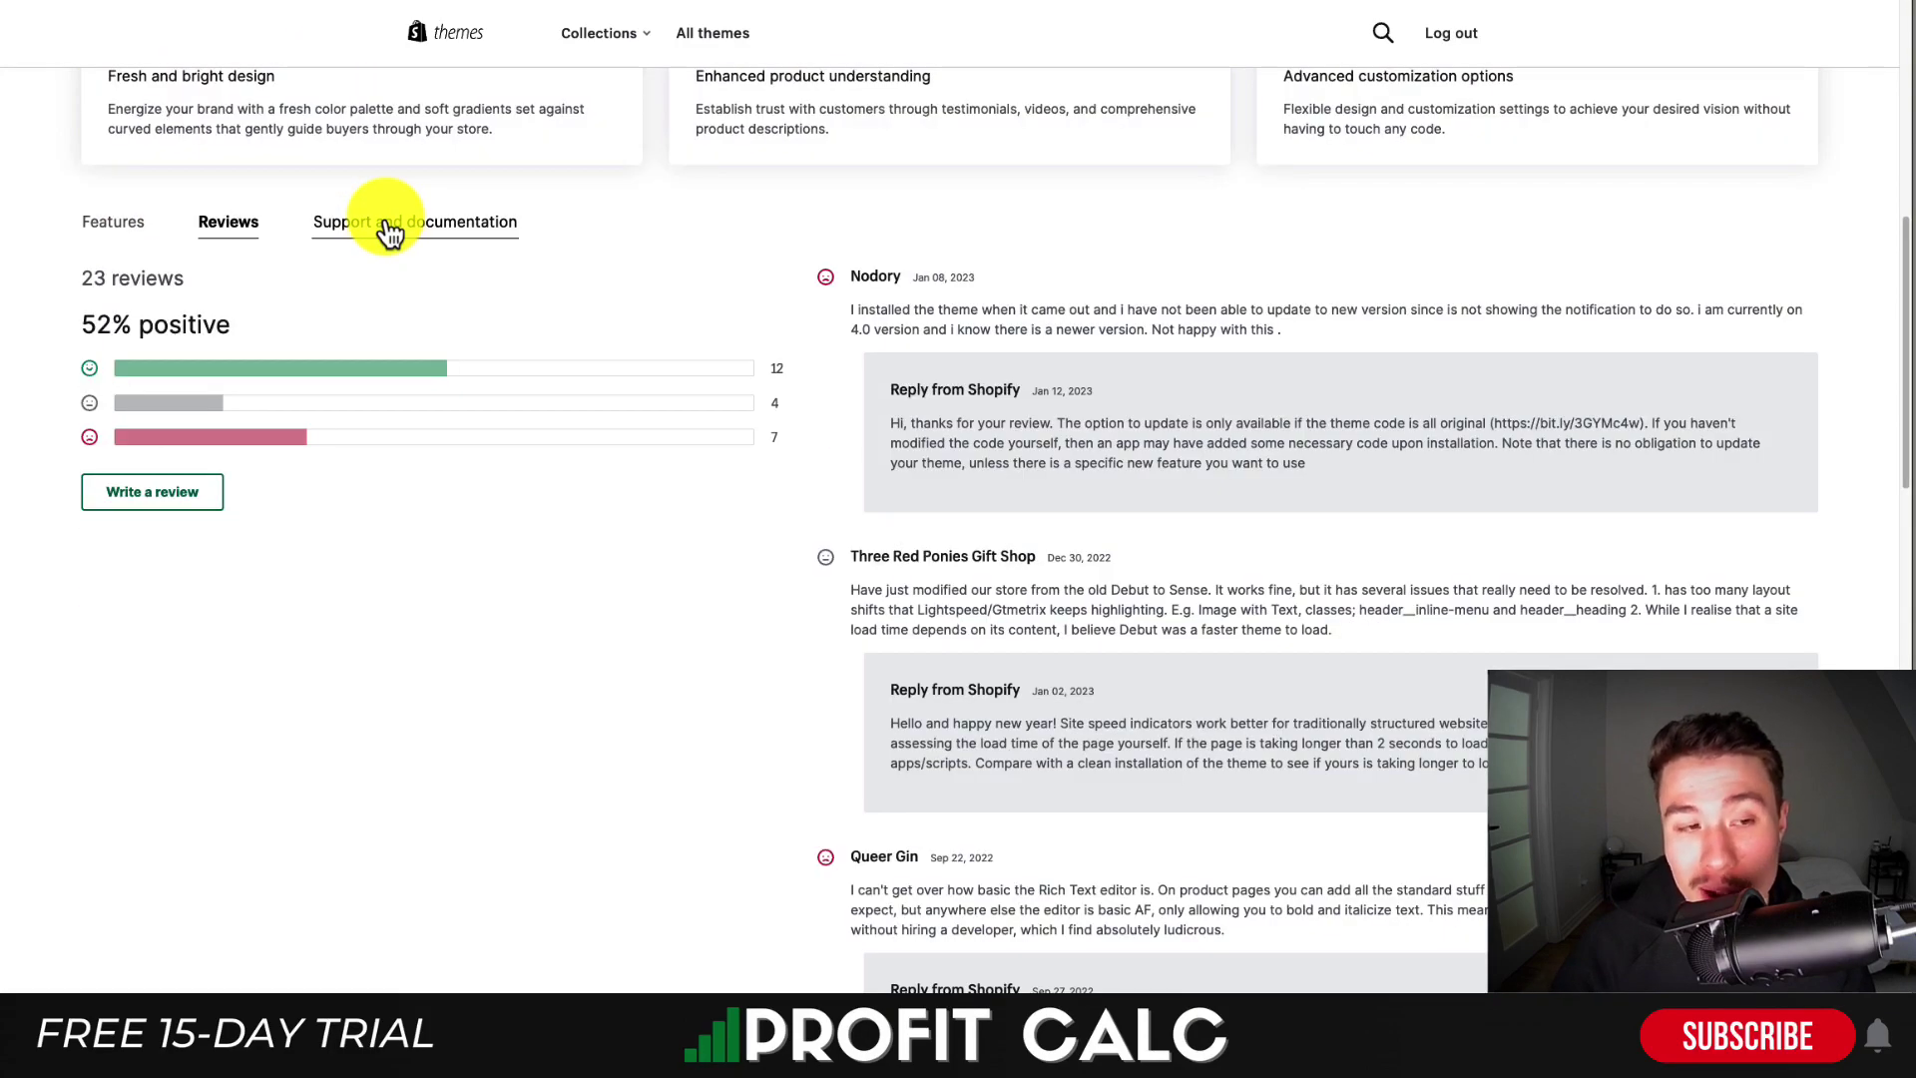
{"action": "double_click", "coordinate": [89, 325]}
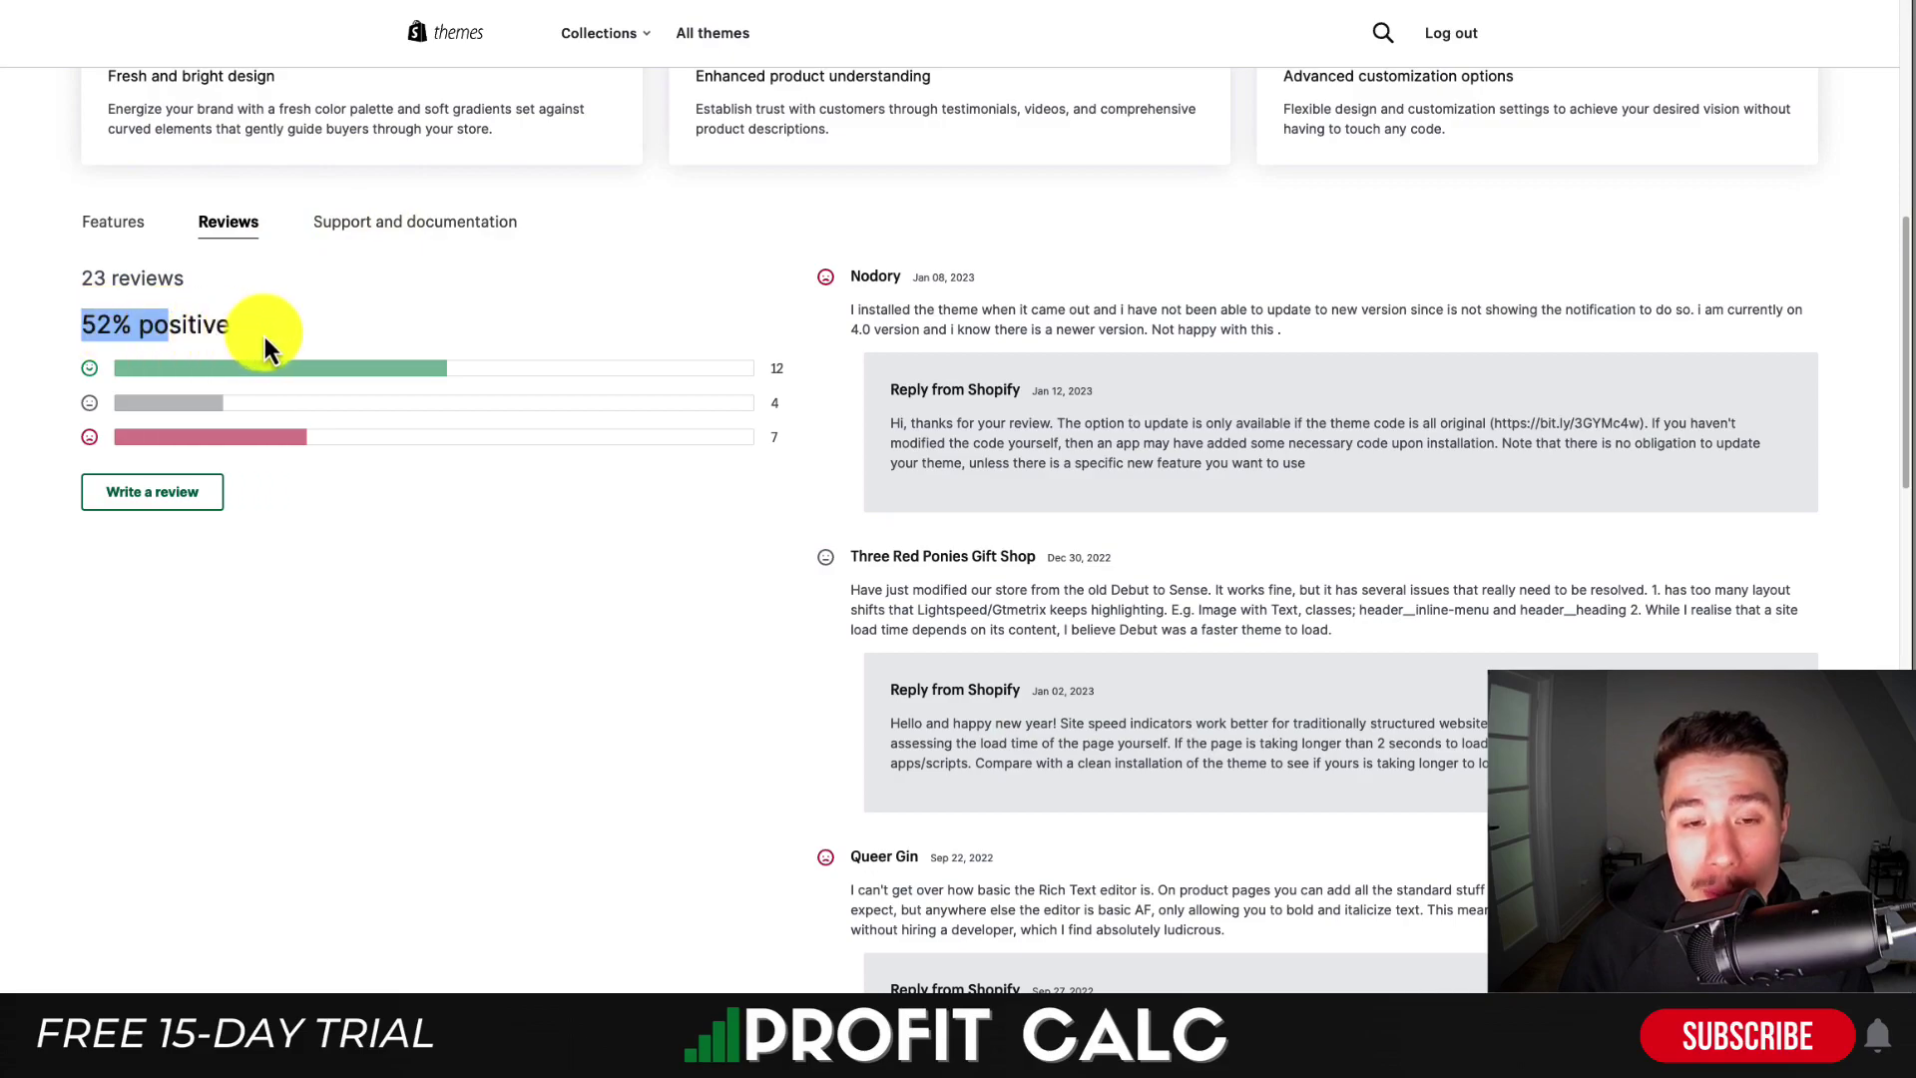
{"action": "left_click", "coordinate": [792, 375]}
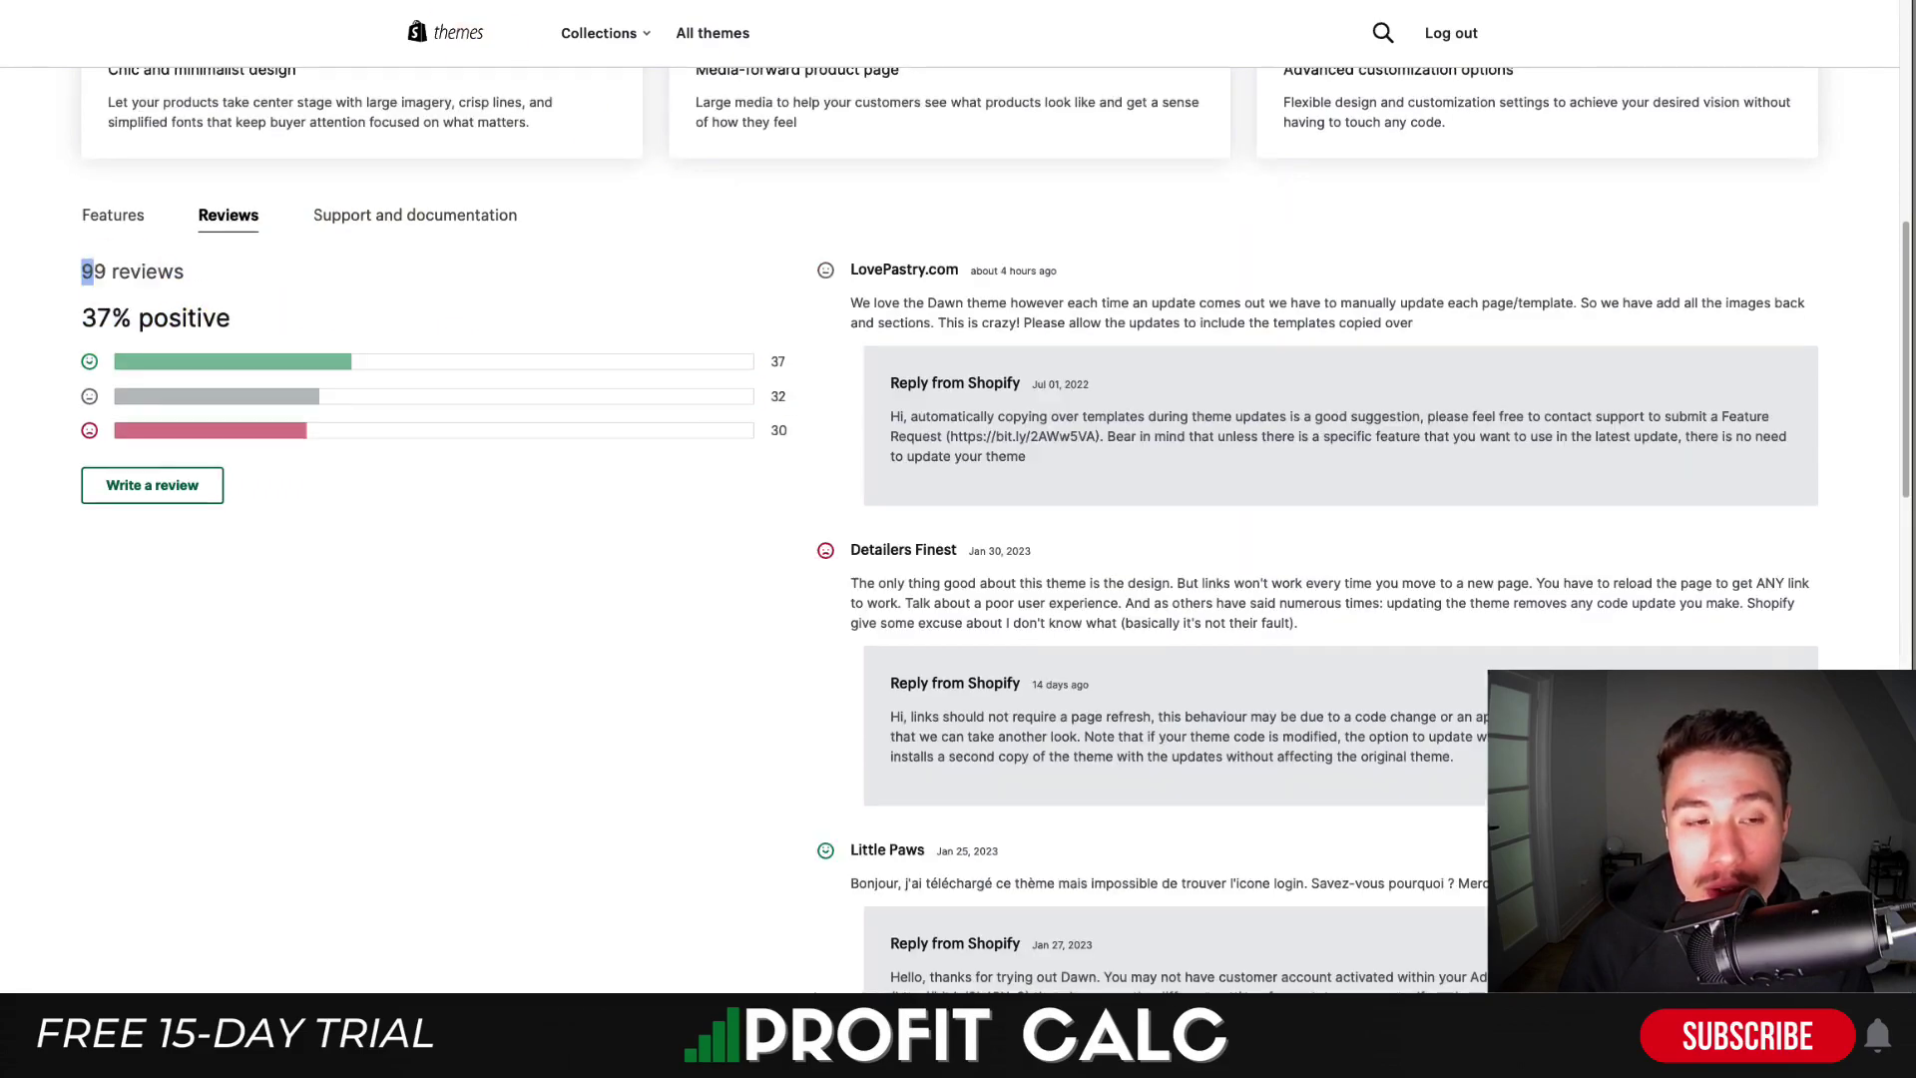
{"action": "double_click", "coordinate": [95, 319]}
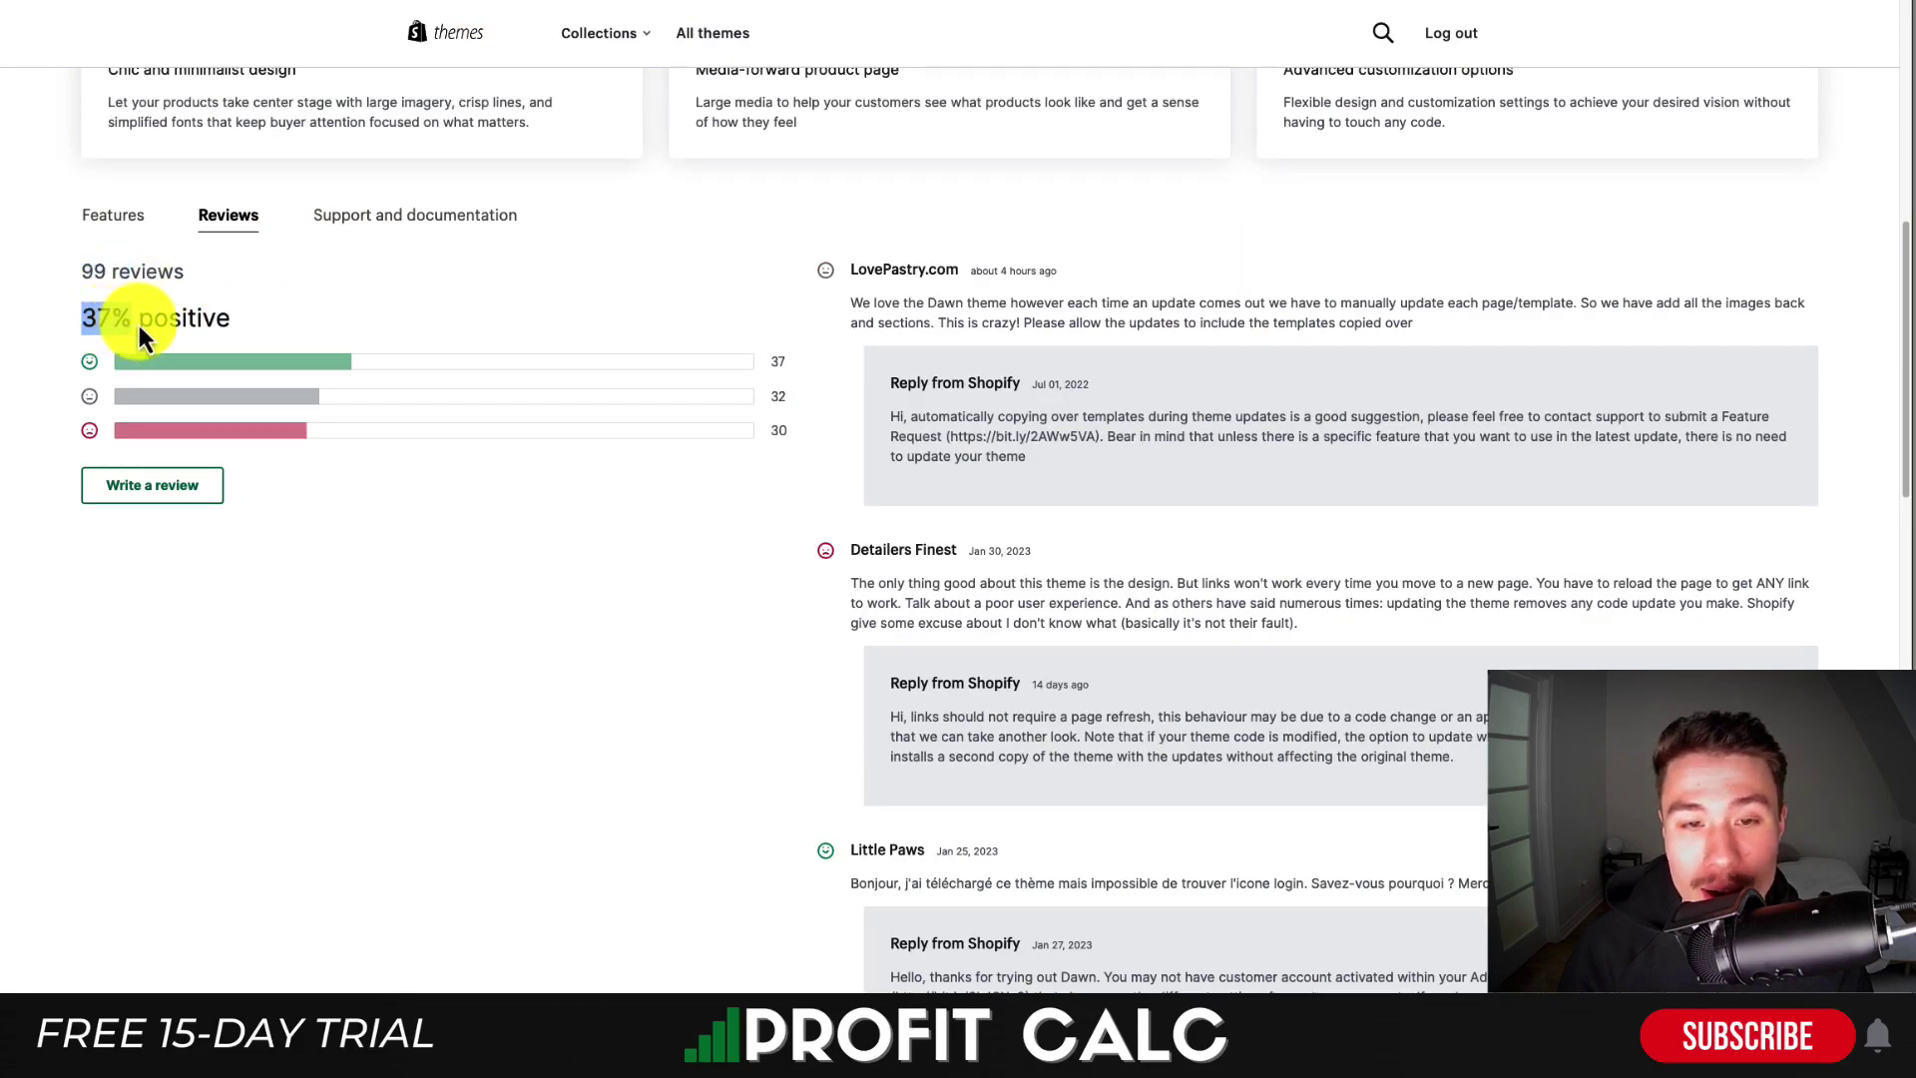
{"action": "left_click", "coordinate": [776, 370]}
{"action": "scroll", "coordinate": [842, 367], "scroll_direction": "up", "scroll_amount": 8}
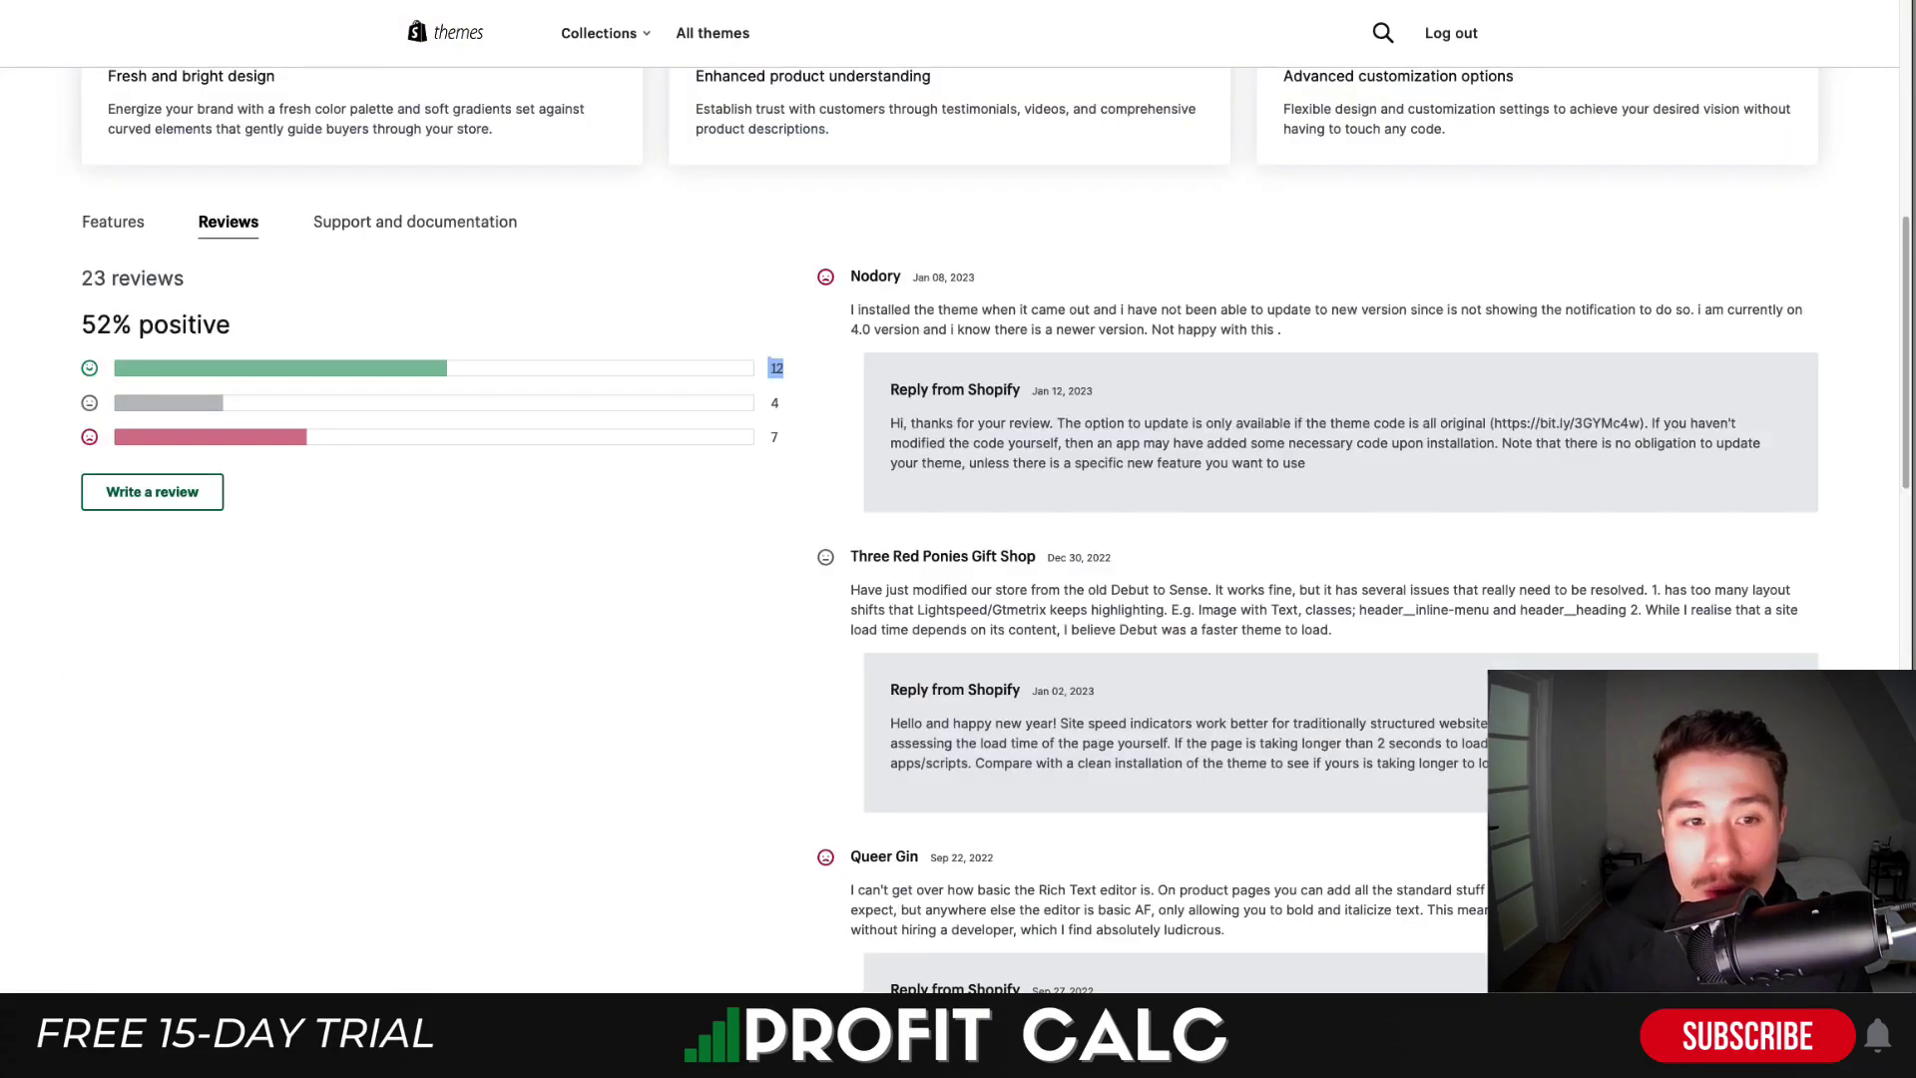
{"action": "scroll", "coordinate": [585, 198], "scroll_direction": "up", "scroll_amount": 1}
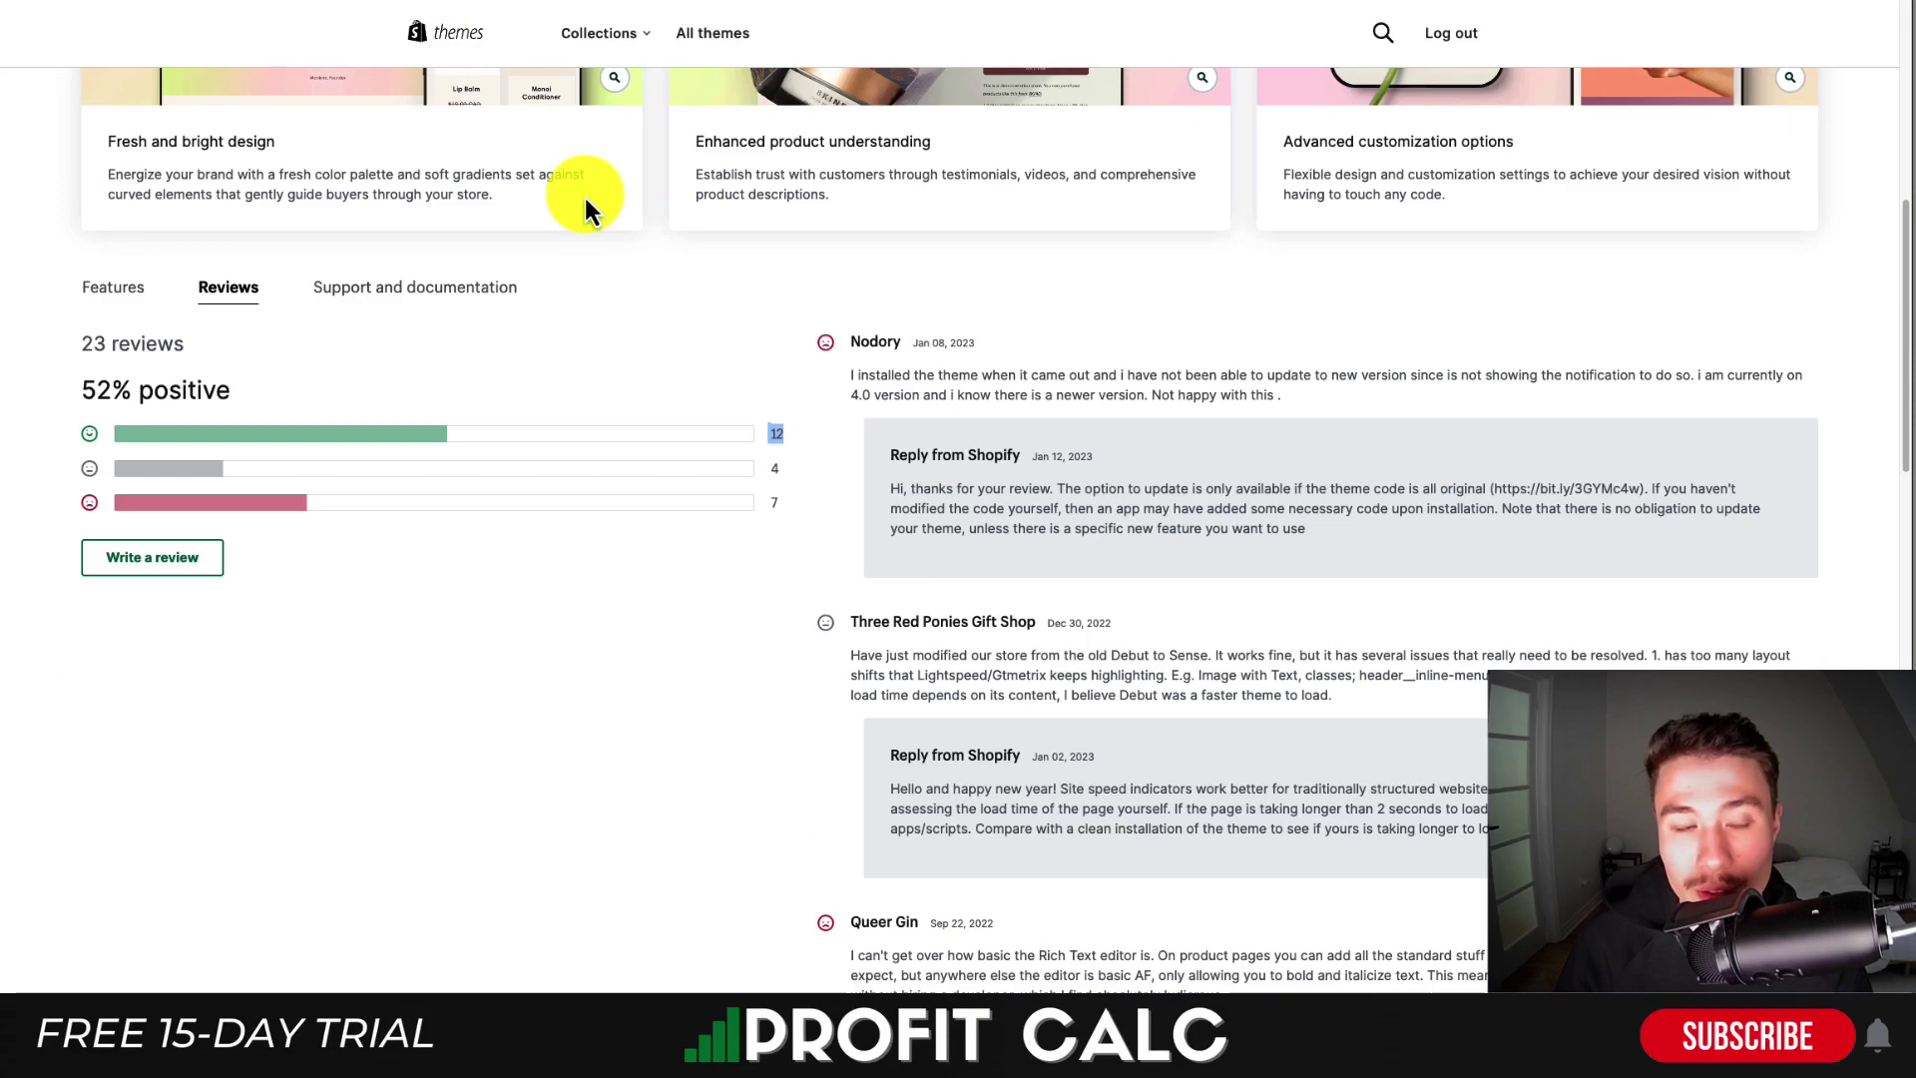
{"action": "triple_click", "coordinate": [173, 339]}
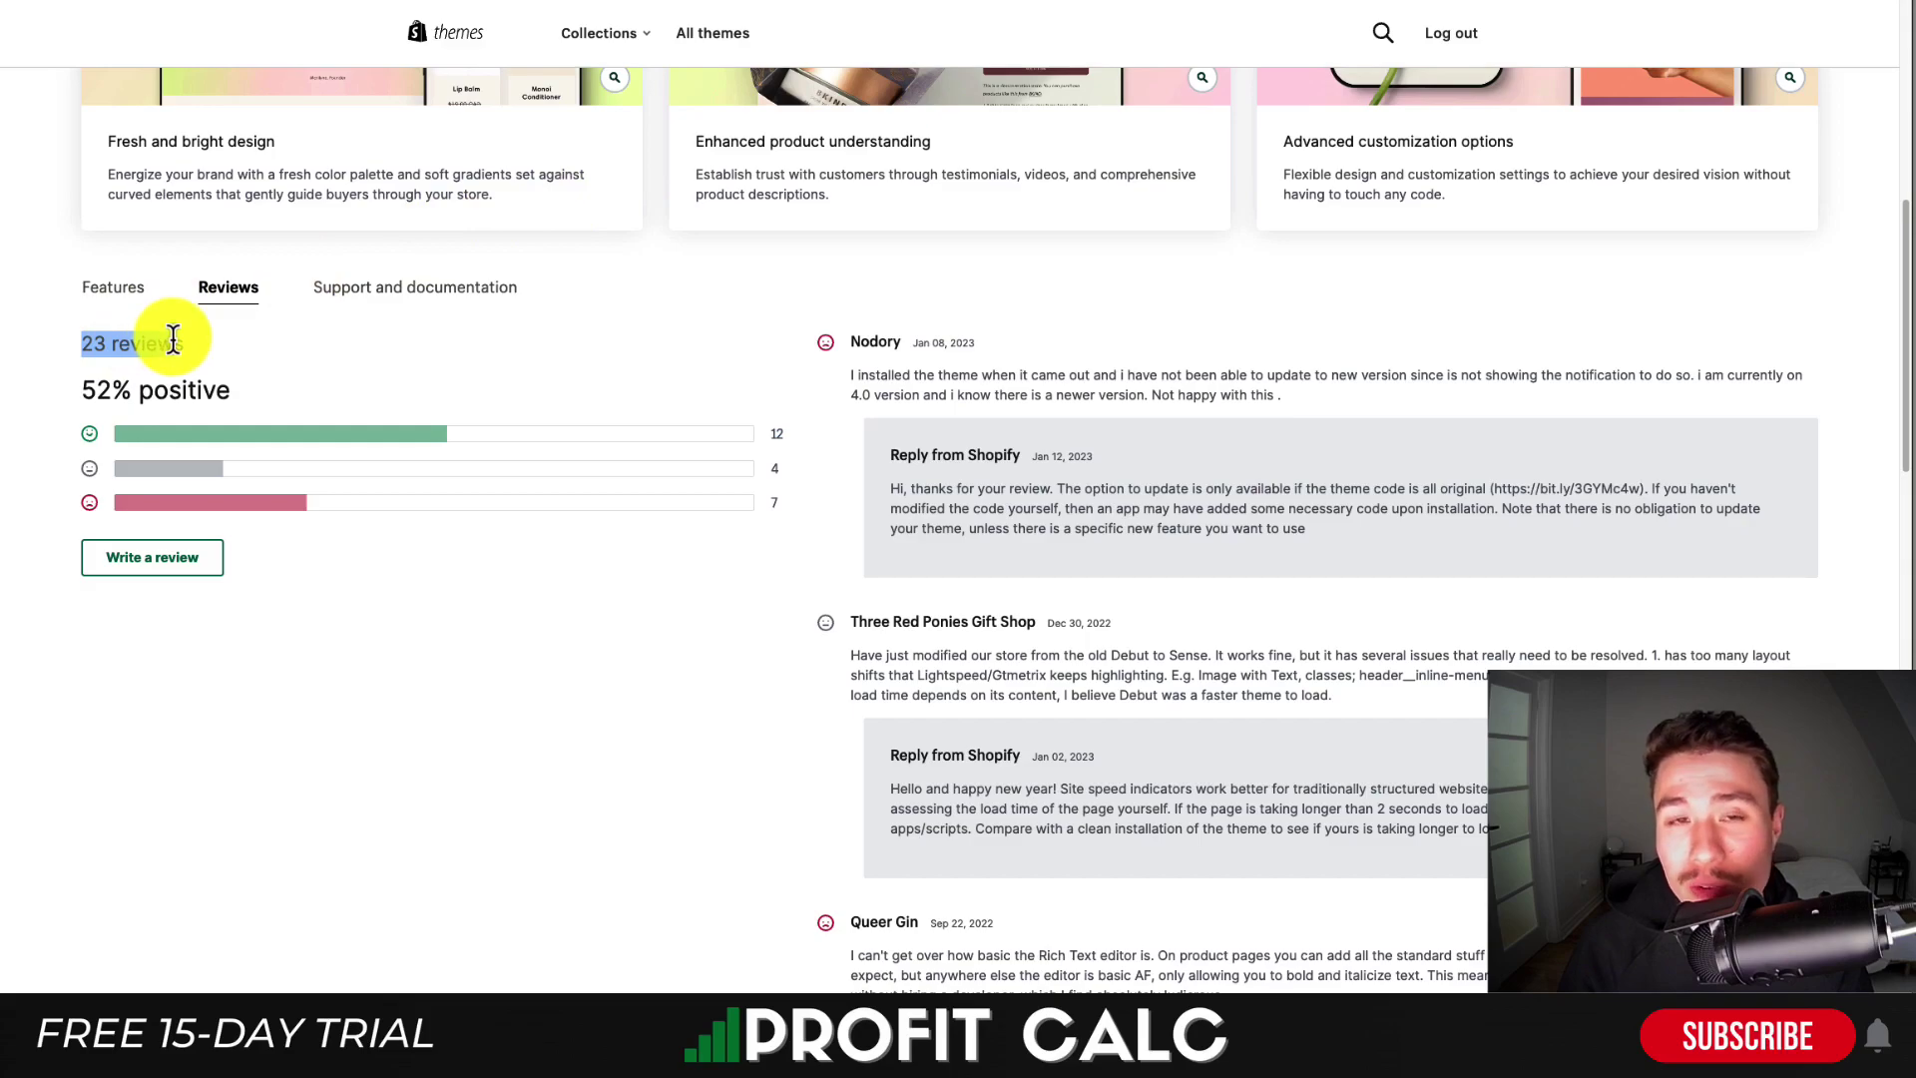
Switch the Profit Calc dashboard date range to Last 30 Days
{"action": "scroll", "coordinate": [352, 135], "scroll_direction": "up", "scroll_amount": 8}
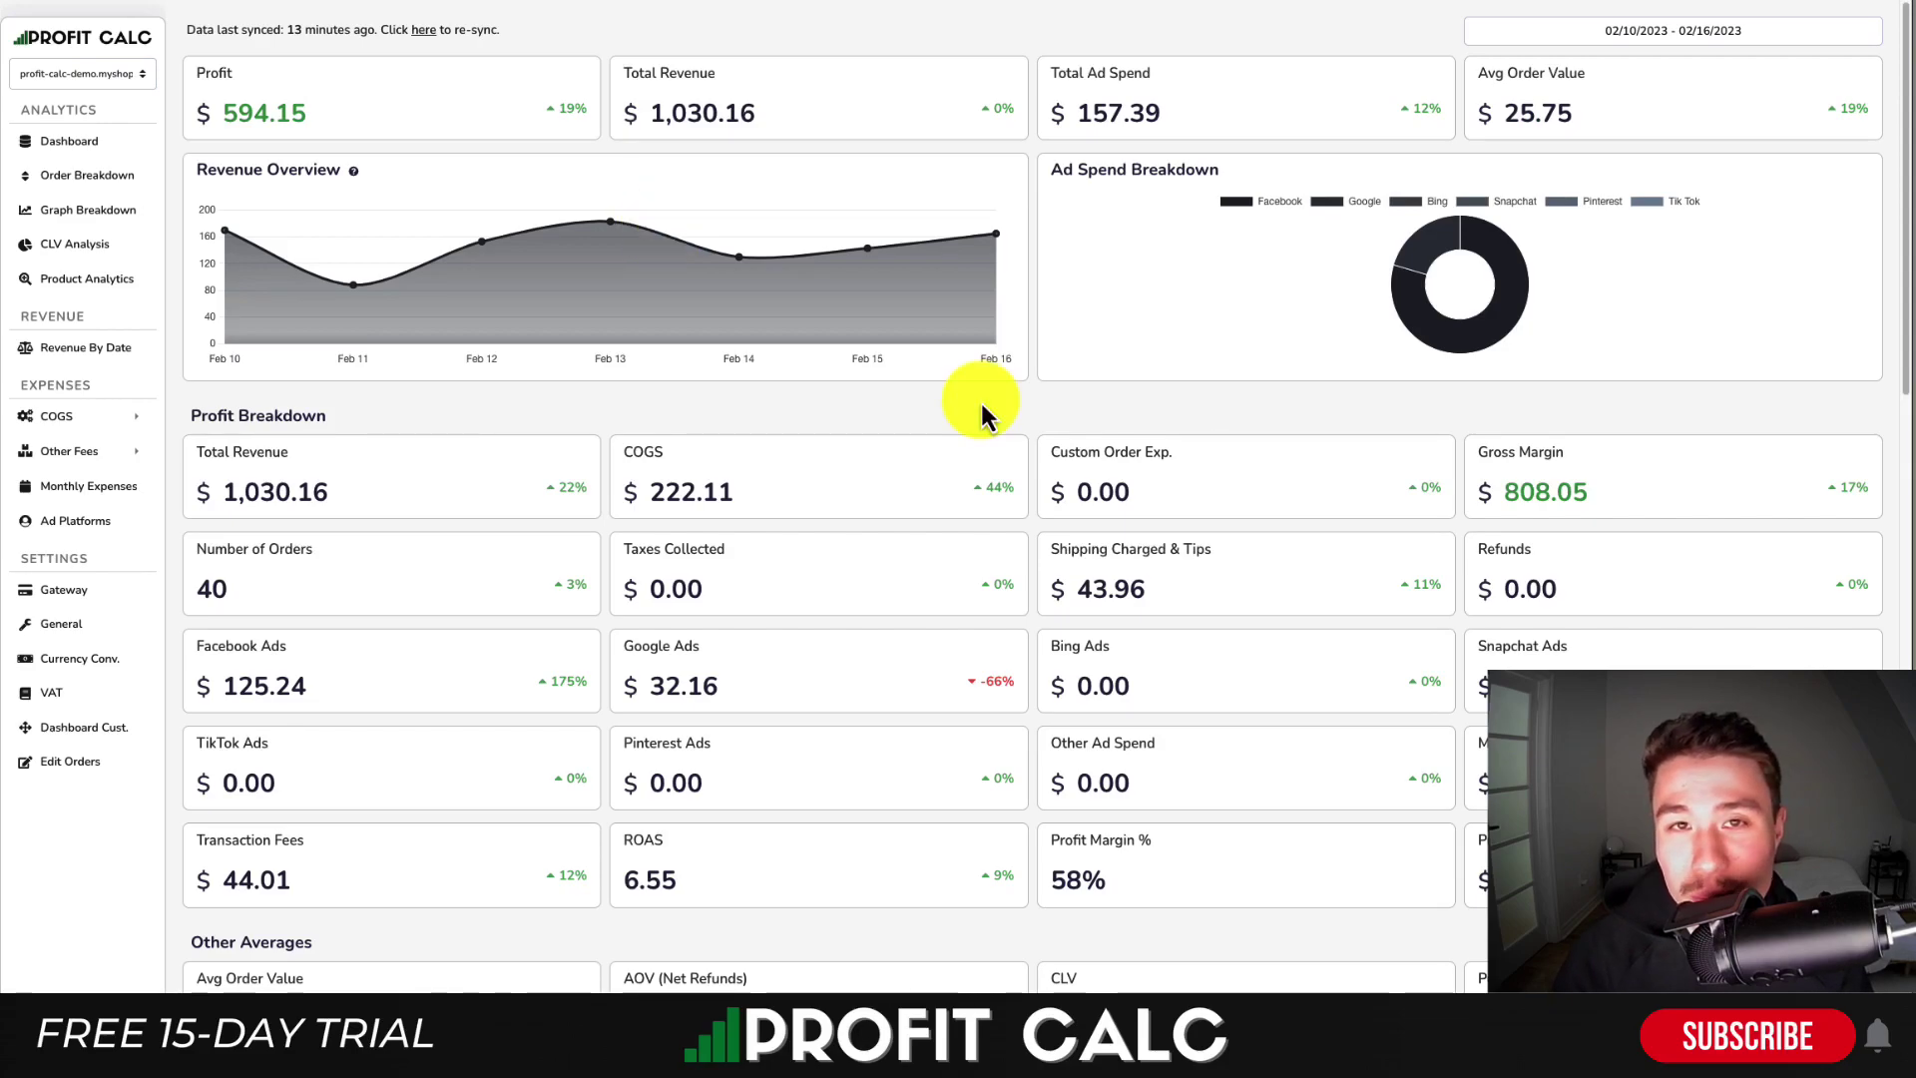
{"action": "left_click", "coordinate": [1680, 40]}
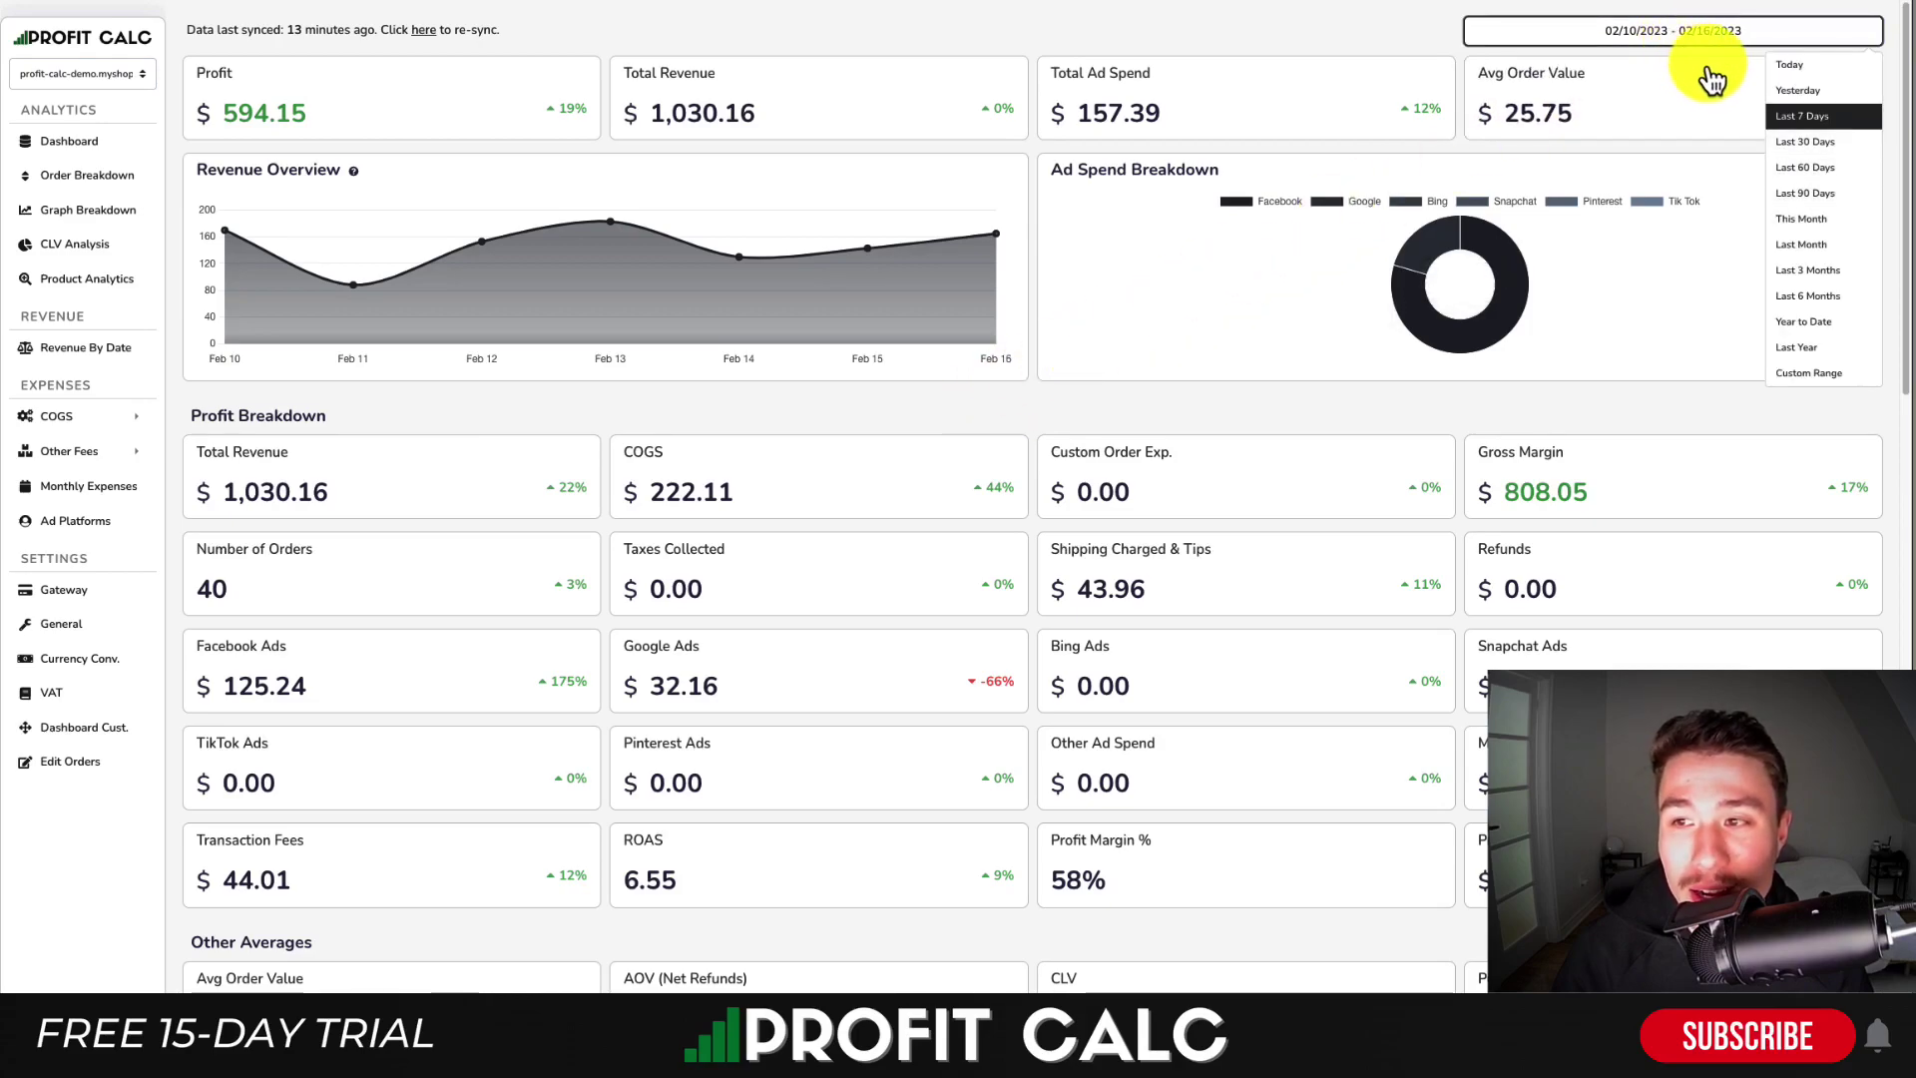
{"action": "left_click", "coordinate": [1797, 143]}
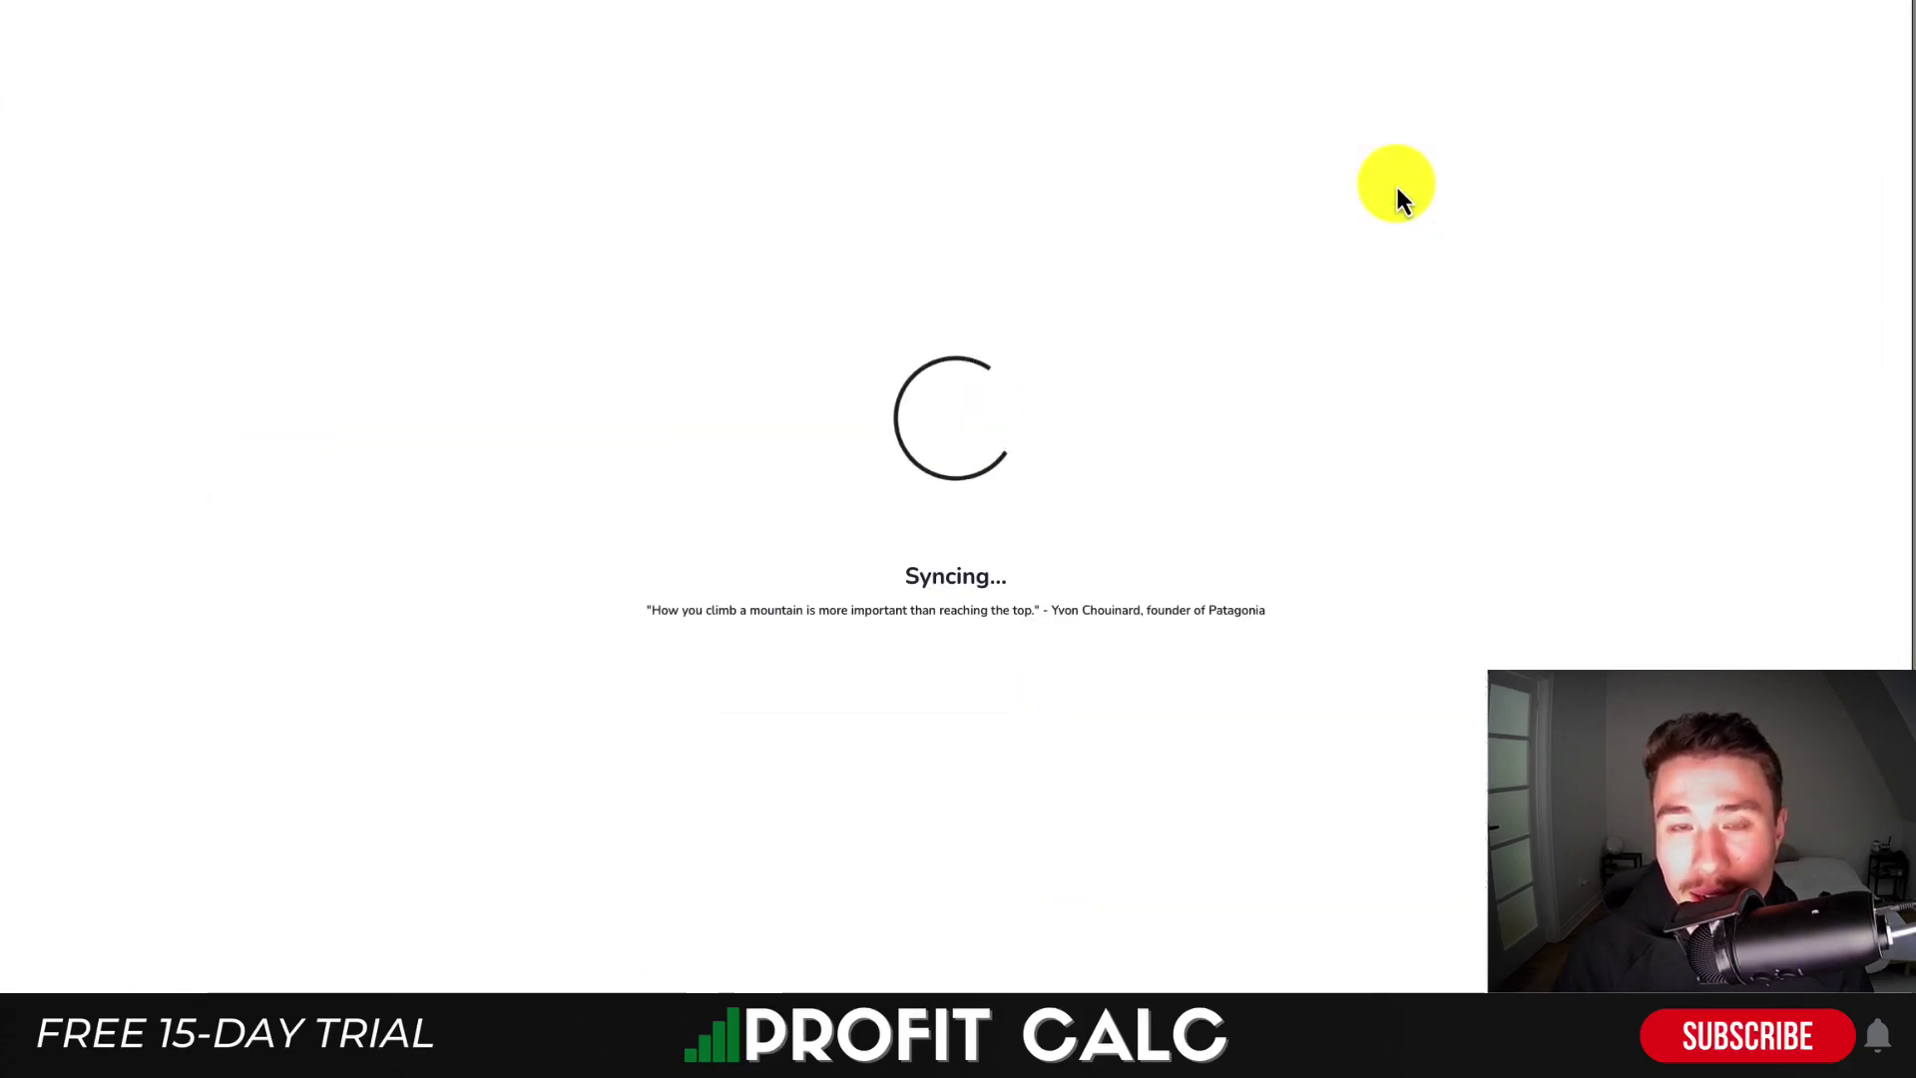